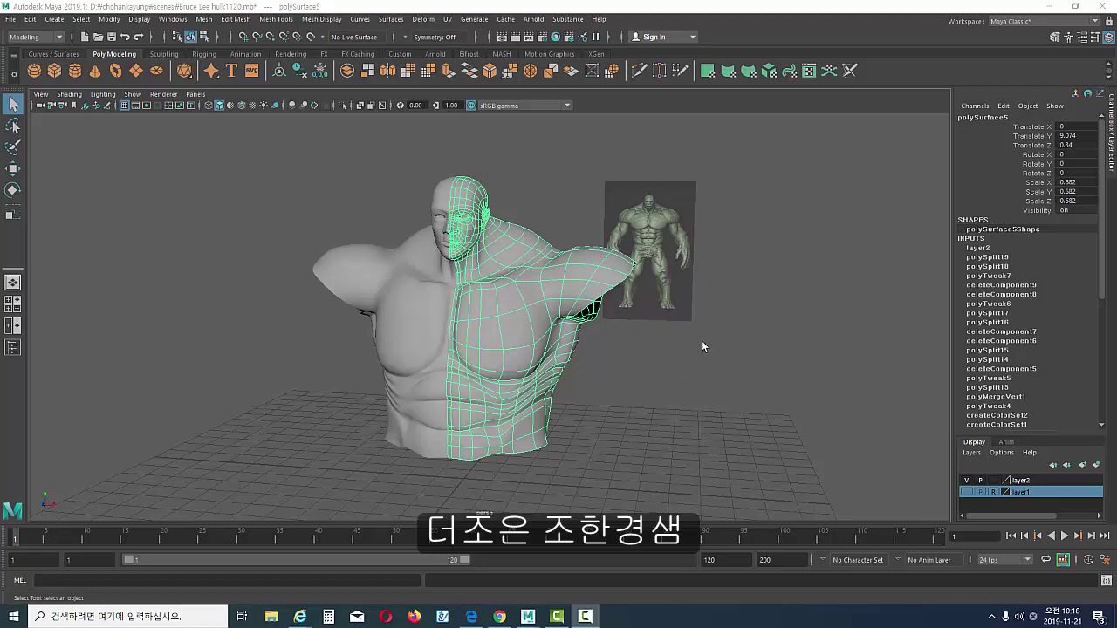
- Orbit around the torso to inspect the unfilled arm opening at the shoulder
mouse_move(702, 346)
alt+mouse_down()
mouse_move(659, 340)
mouse_move(724, 305)
mouse_move(711, 235)
mouse_move(669, 294)
mouse_move(708, 250)
mouse_move(715, 261)
alt+mouse_up()
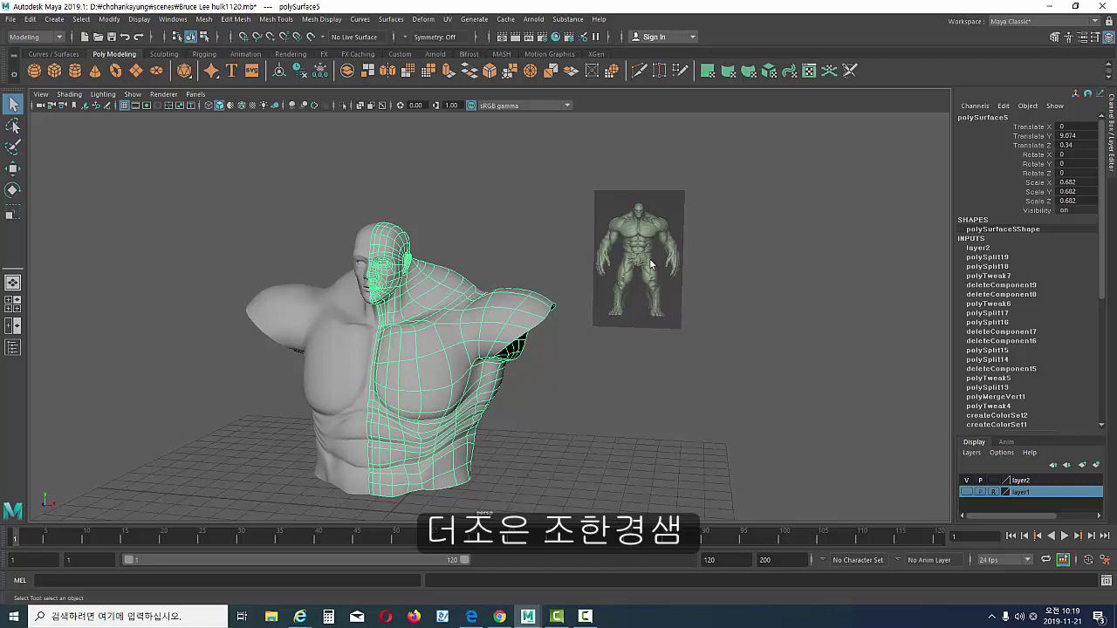
alt+drag(653, 264, 634, 249)
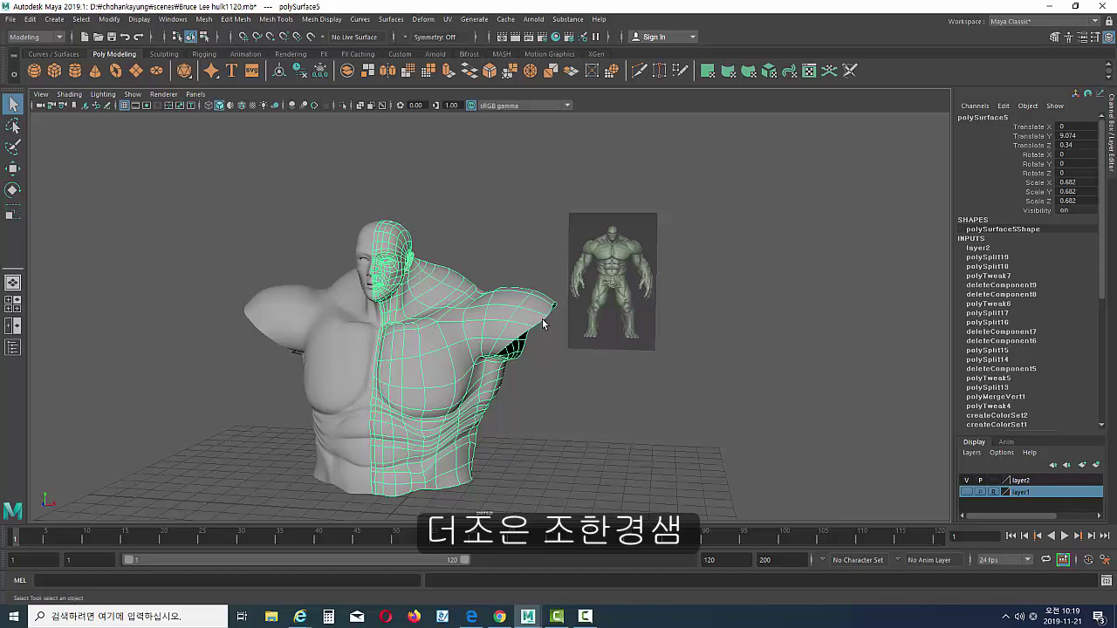
alt+drag(542, 323, 509, 314)
- Extrude the shoulder-opening border edges outward into a straight arm tube
right_drag(510, 319, 524, 302)
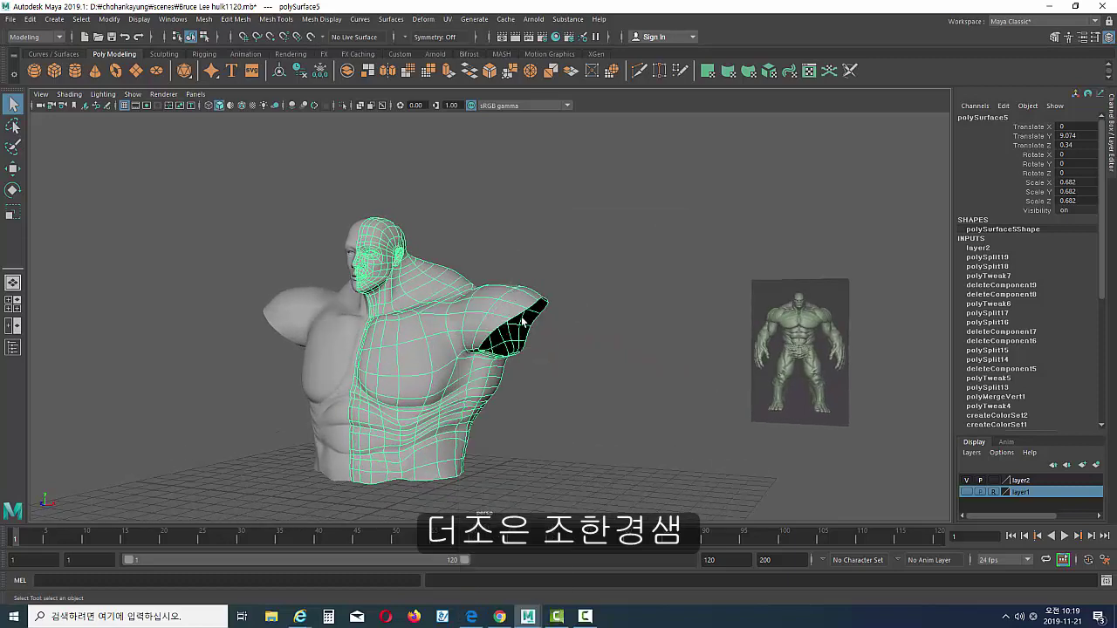
click(518, 314)
alt+drag(518, 315, 529, 327)
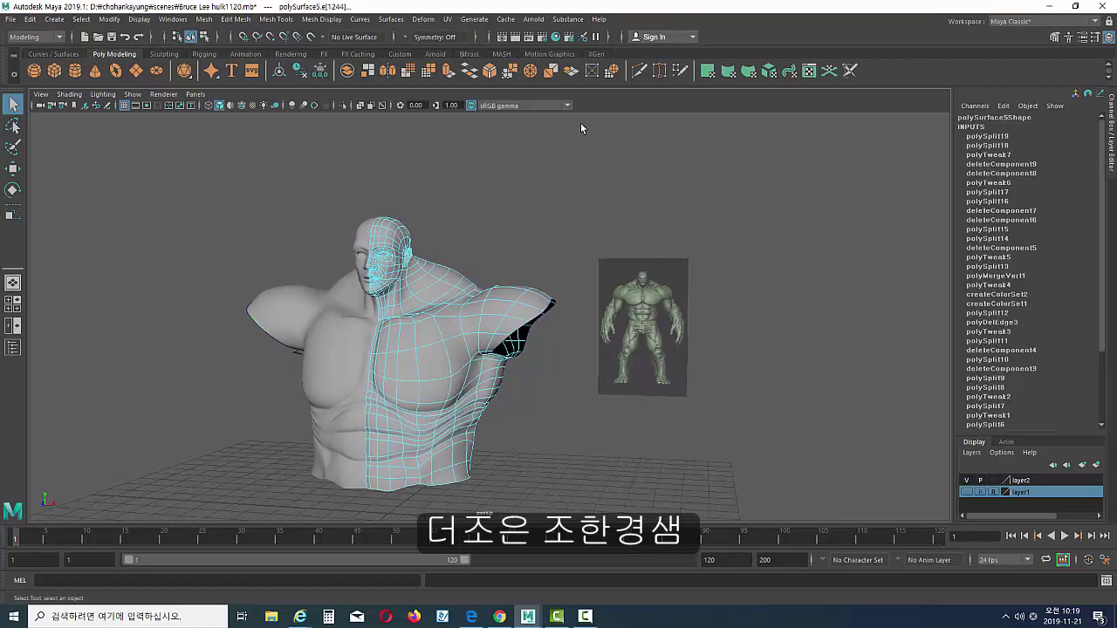
click(448, 72)
mouse_move(523, 341)
alt+mouse_down()
mouse_move(699, 328)
mouse_move(630, 338)
alt+mouse_up()
key(r)
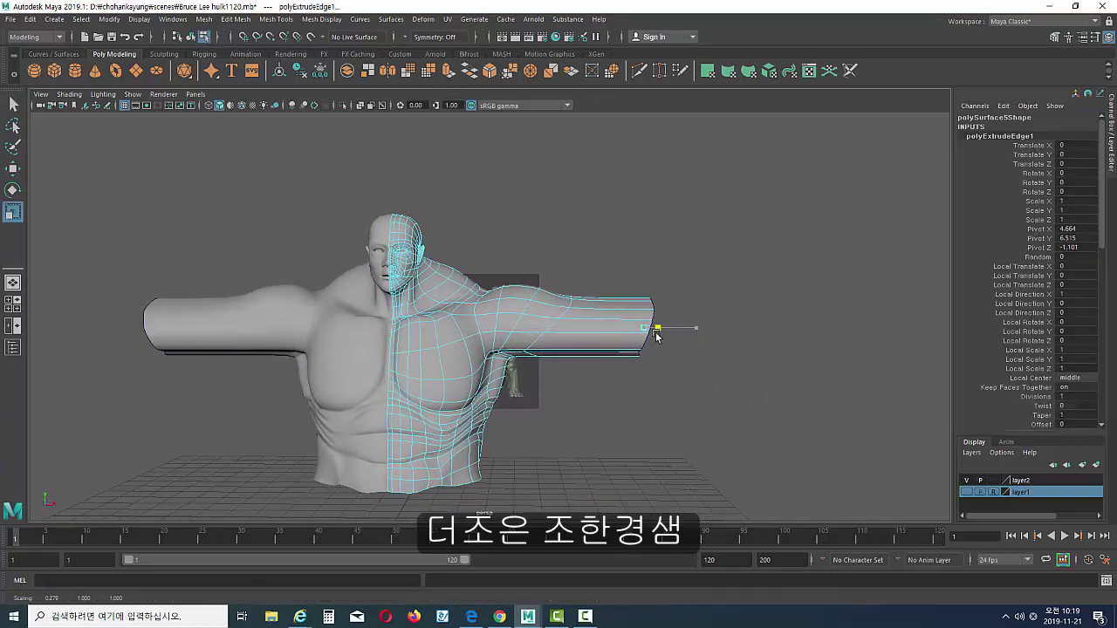
key(w)
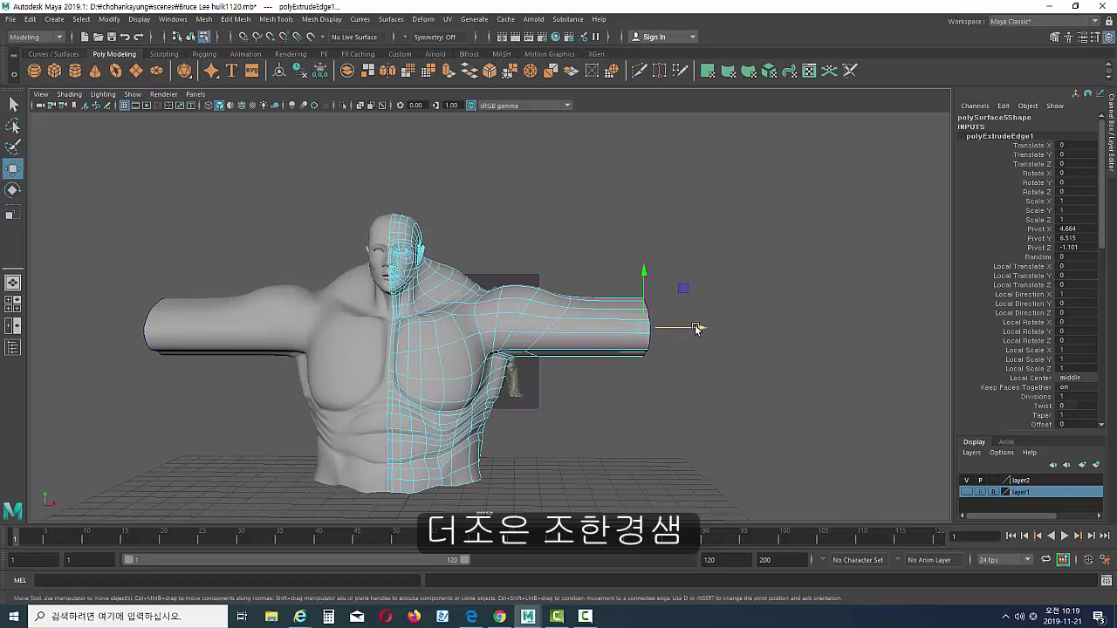
drag(697, 328, 698, 328)
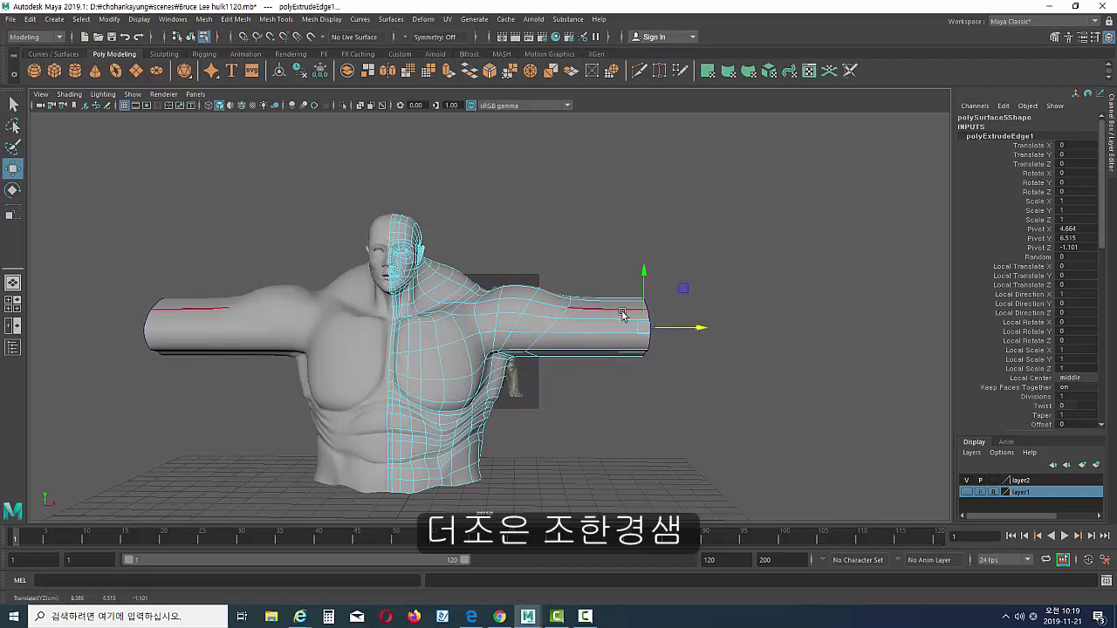
mouse_move(690, 325)
alt+mouse_down()
mouse_move(560, 362)
mouse_move(625, 323)
mouse_move(533, 367)
alt+mouse_up()
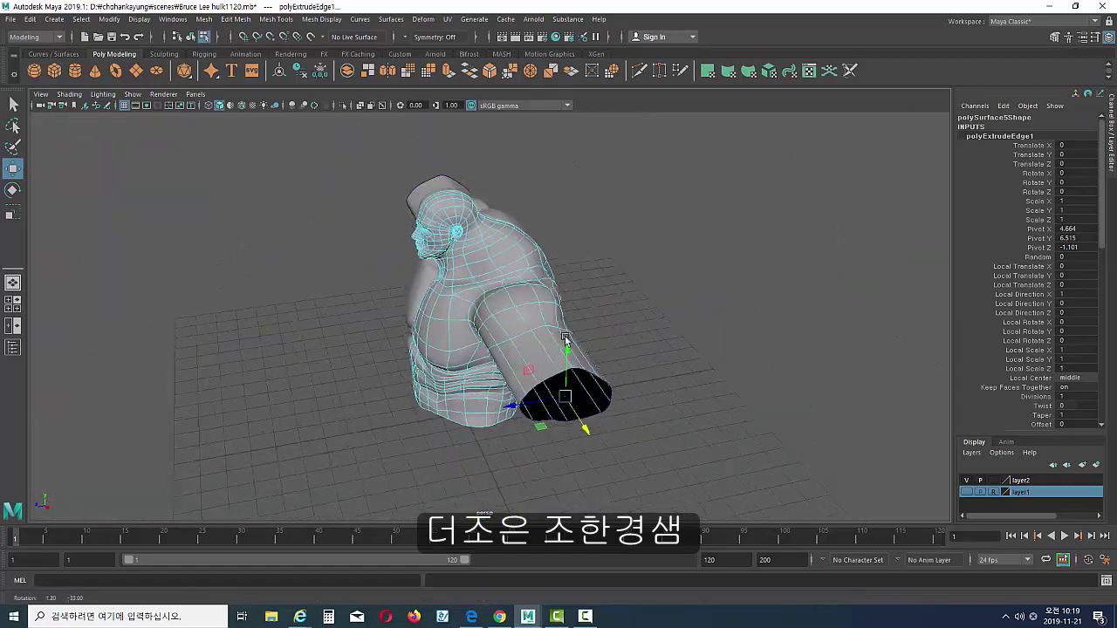
- Scale the mid-arm edge loop and squash the arm-end rim loop to 0.857
double_click(529, 351)
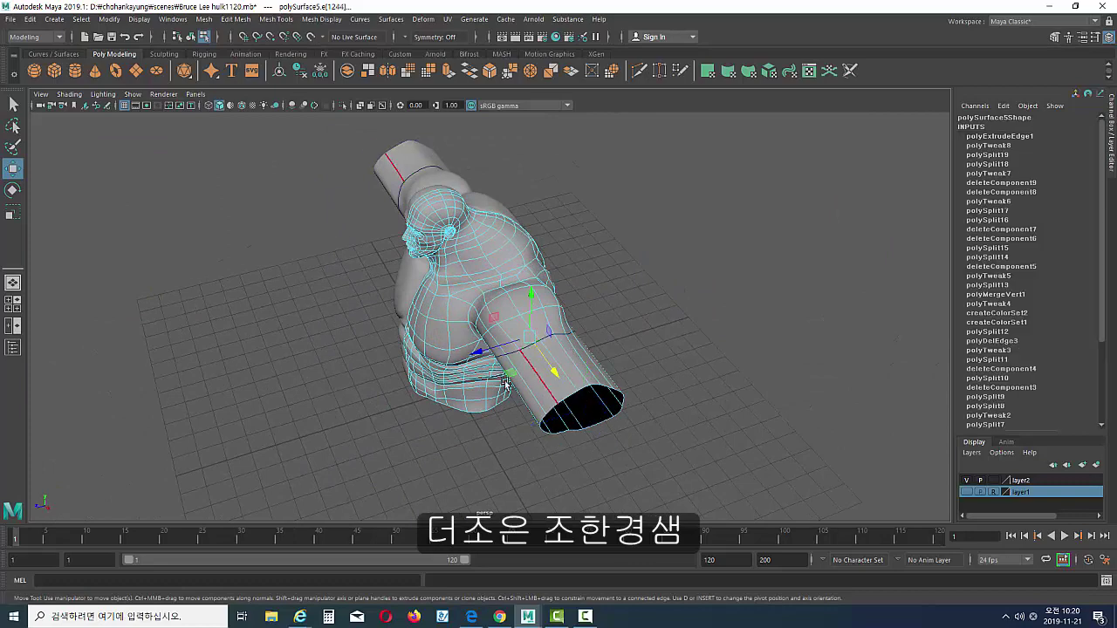
alt+drag(529, 351, 514, 397)
key(r)
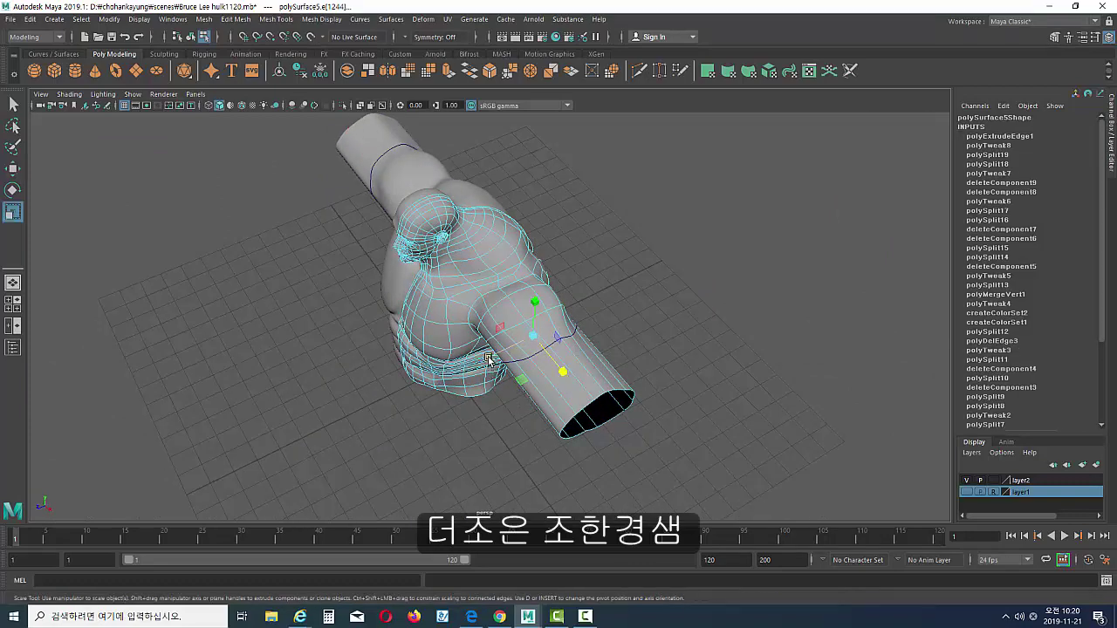
alt+drag(489, 358, 602, 388)
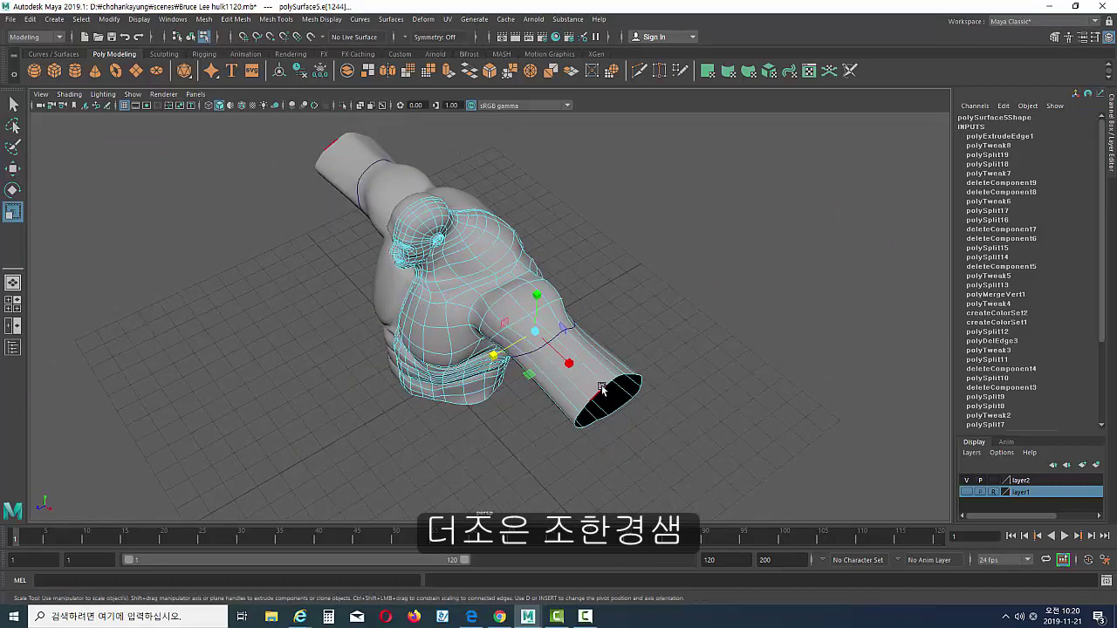
double_click(603, 388)
drag(571, 424, 576, 427)
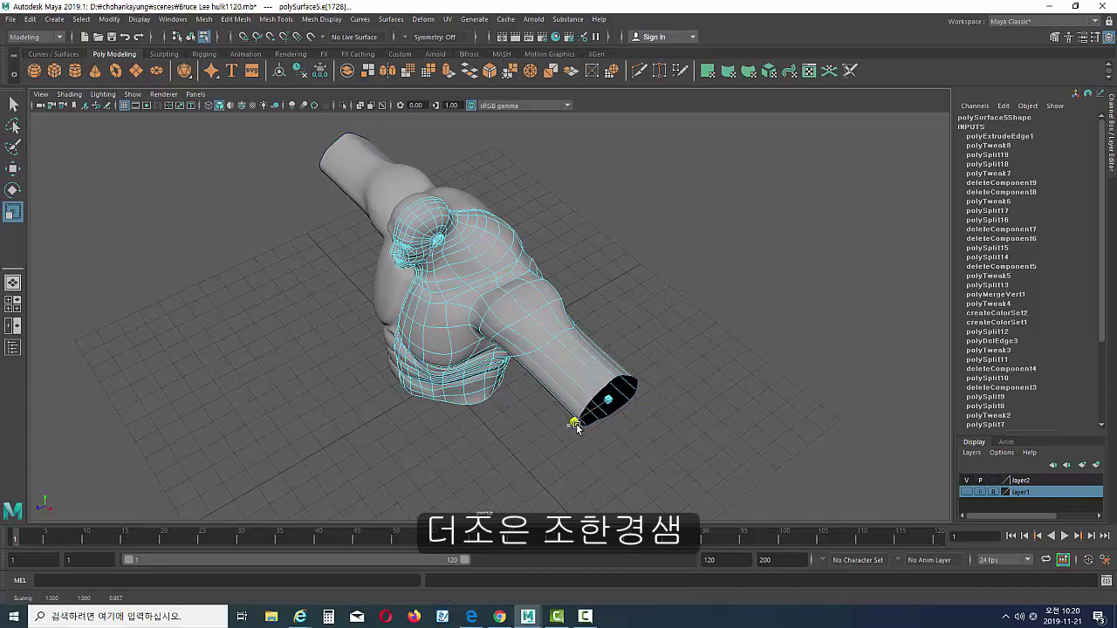
click(642, 320)
alt+drag(636, 336, 676, 370)
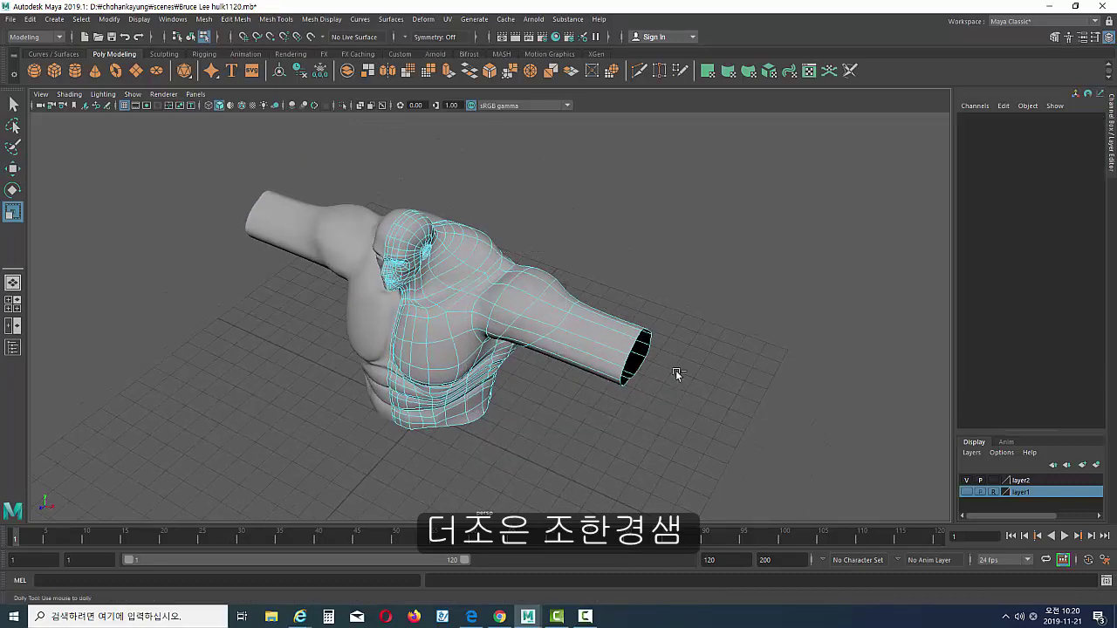
- Insert two edge loops on the arm tube, one near its end and one mid-arm
scroll(593, 349, up, 5)
scroll(512, 322, up, 1)
scroll(533, 327, up, 1)
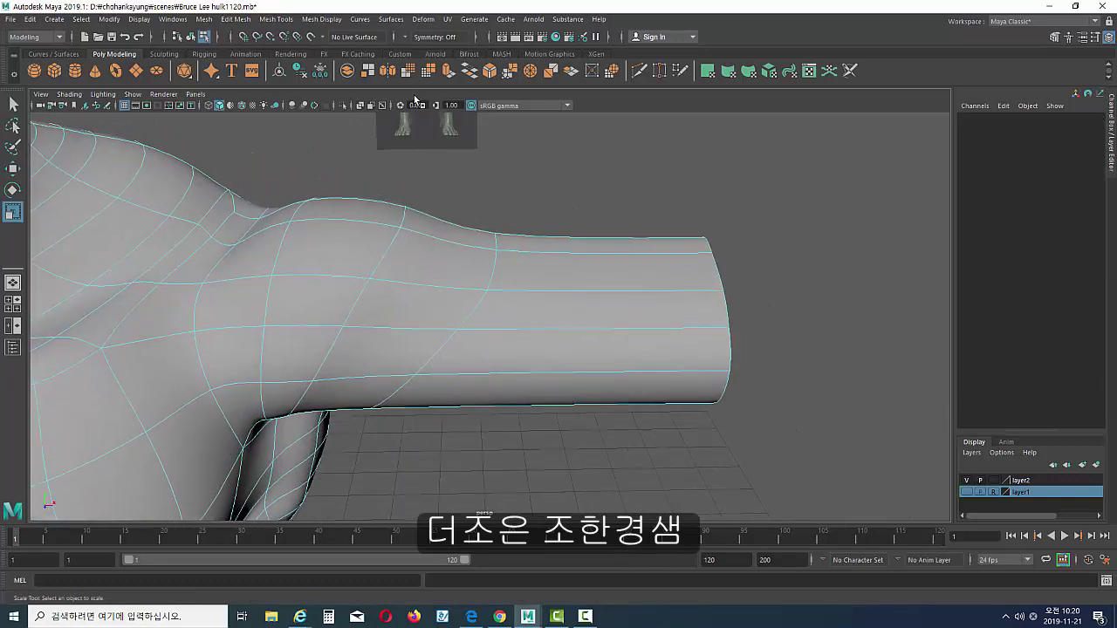
click(276, 19)
click(288, 105)
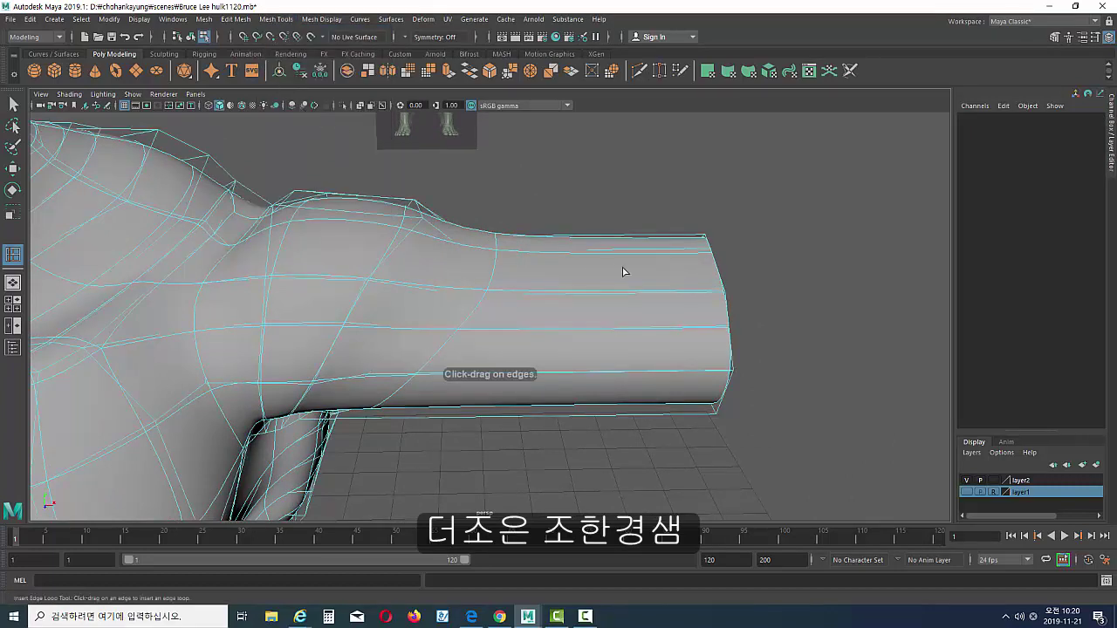
click(678, 292)
drag(684, 292, 686, 296)
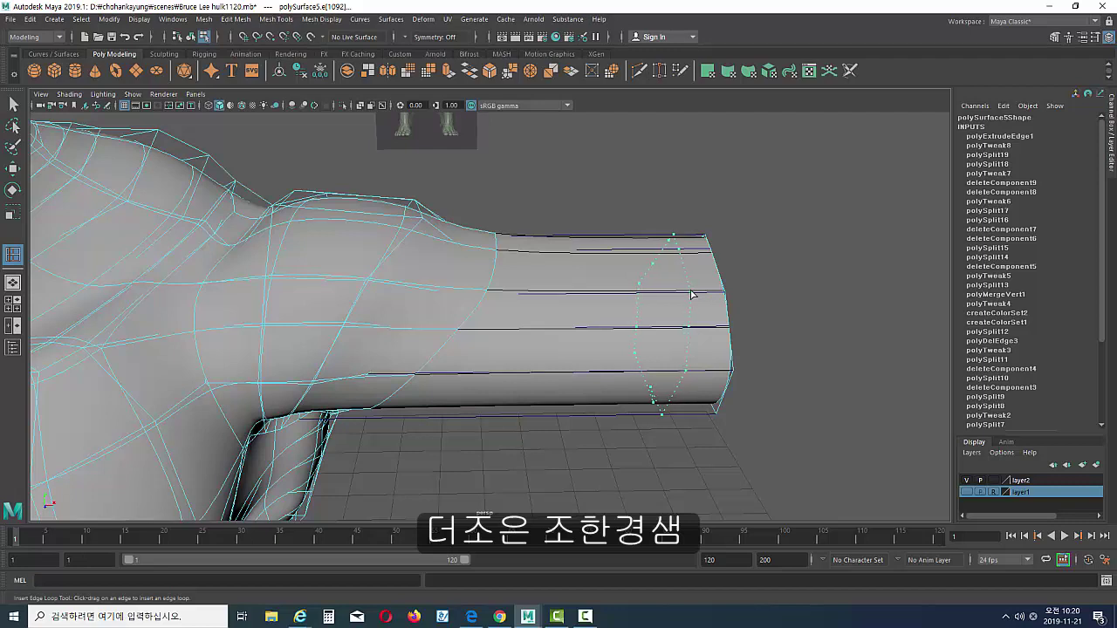
click(691, 295)
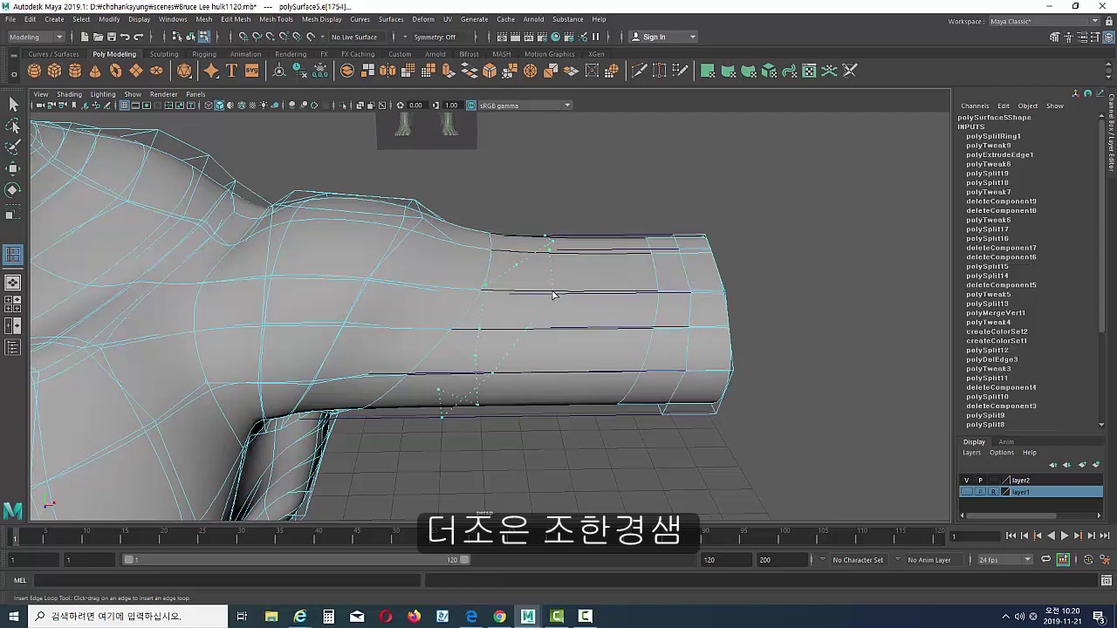
click(553, 295)
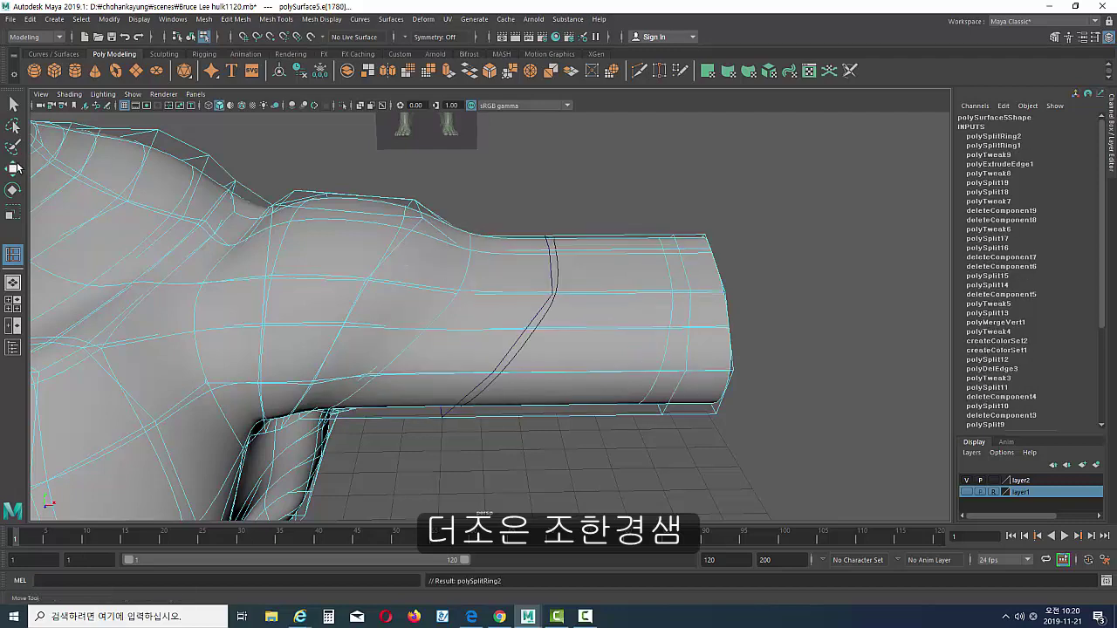
click(13, 167)
mouse_move(640, 299)
alt+mouse_down()
mouse_move(535, 345)
mouse_move(442, 312)
mouse_move(491, 331)
mouse_move(600, 323)
mouse_move(588, 334)
mouse_move(601, 314)
mouse_move(537, 314)
mouse_move(654, 279)
mouse_move(398, 322)
mouse_move(463, 302)
mouse_move(472, 315)
alt+mouse_up()
- Raise a vertex under the arm and move an upper arm edge vertically
click(390, 338)
click(486, 287)
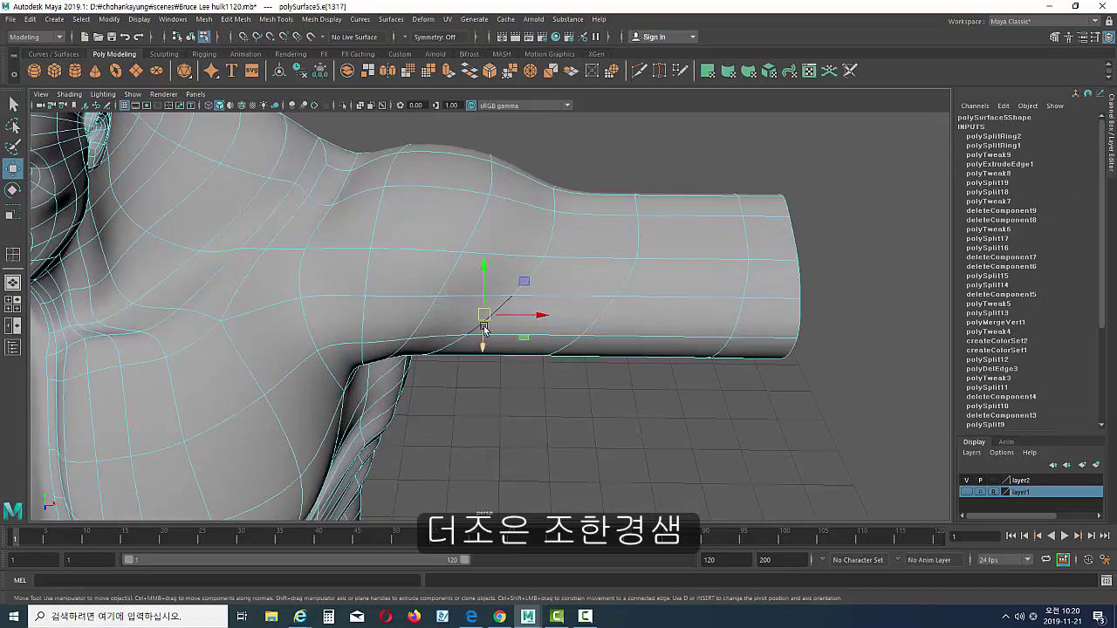
click(528, 288)
mouse_move(528, 288)
alt+mouse_down()
mouse_move(530, 301)
mouse_move(513, 289)
mouse_move(417, 314)
mouse_move(531, 308)
alt+mouse_up()
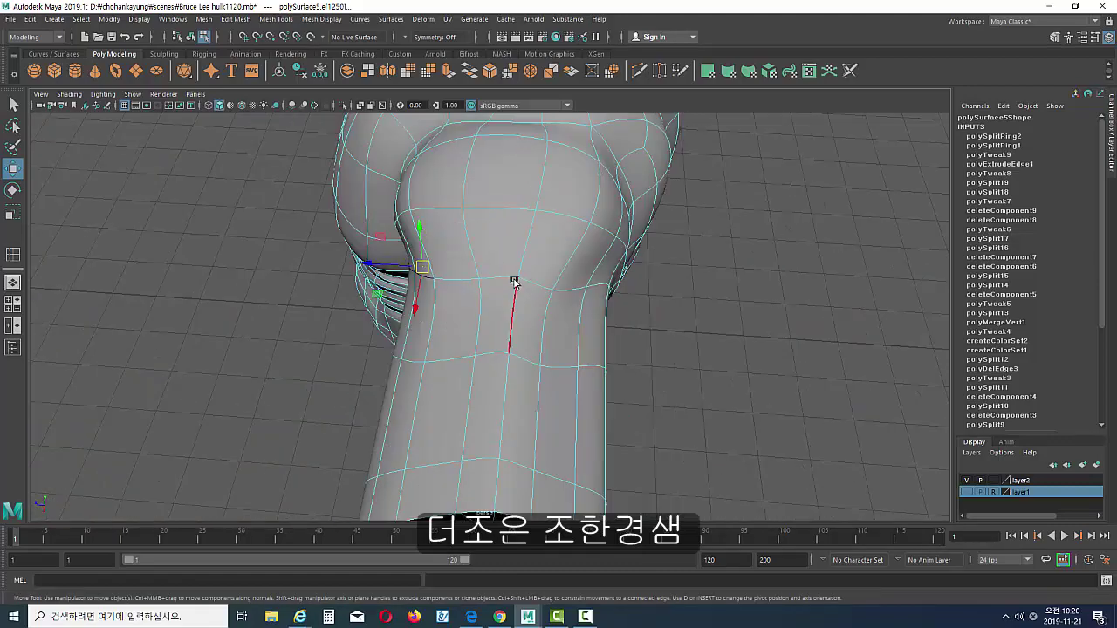
click(489, 302)
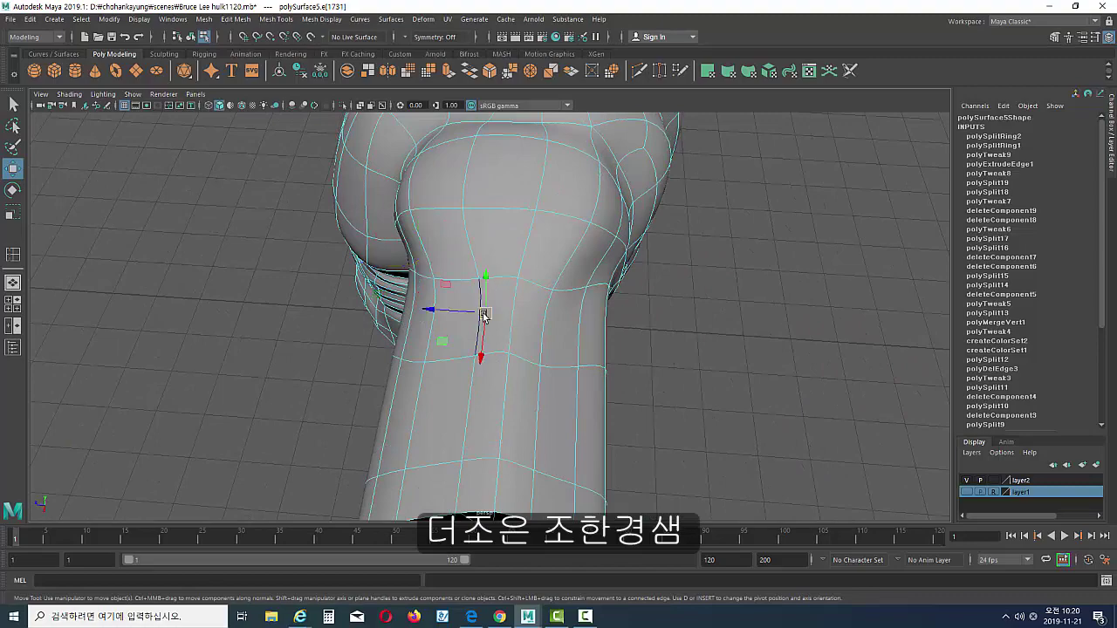
alt+drag(485, 316, 574, 304)
mouse_move(554, 197)
mouse_down()
mouse_move(550, 174)
mouse_move(506, 251)
mouse_move(531, 287)
mouse_move(648, 304)
mouse_move(643, 265)
mouse_move(667, 221)
mouse_up()
- Nudge the arm's bottom edge downward to refine its underside contour
click(630, 270)
click(631, 271)
click(635, 335)
drag(617, 341, 616, 358)
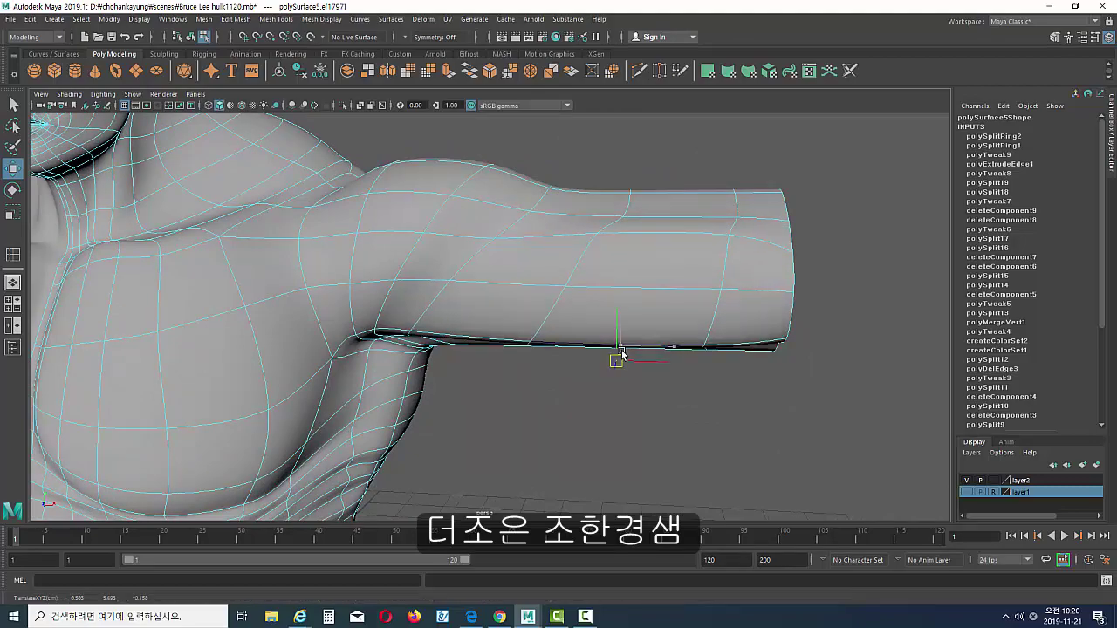
mouse_move(646, 270)
alt+mouse_down()
mouse_move(648, 353)
mouse_move(628, 270)
alt+mouse_up()
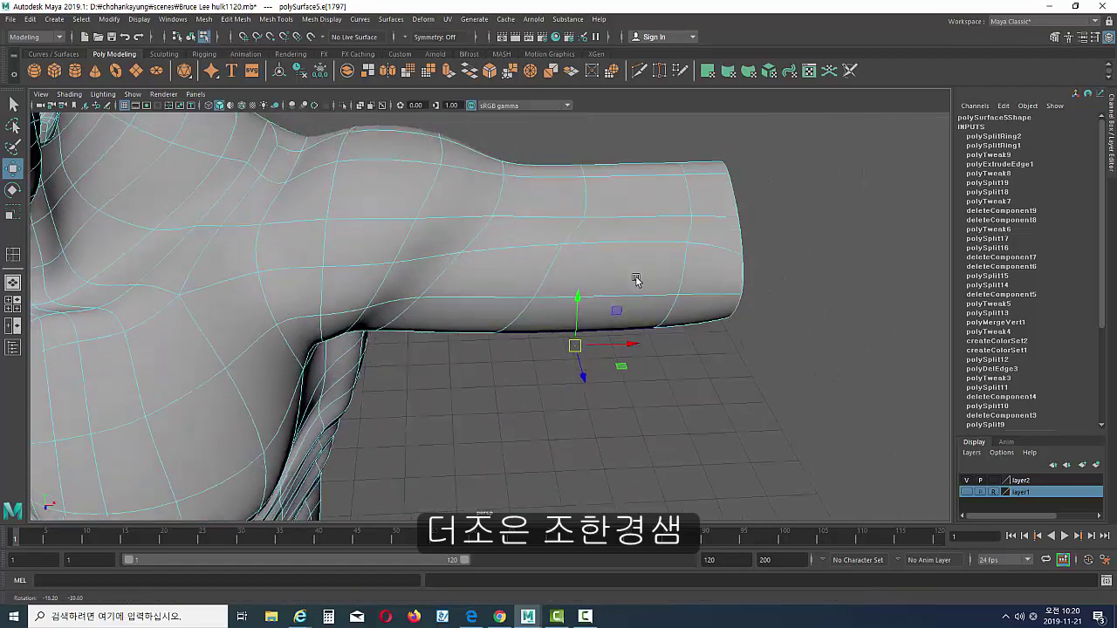
- Turn off smooth preview and slide the upper vertical arm edge toward the shoulder
key(1)
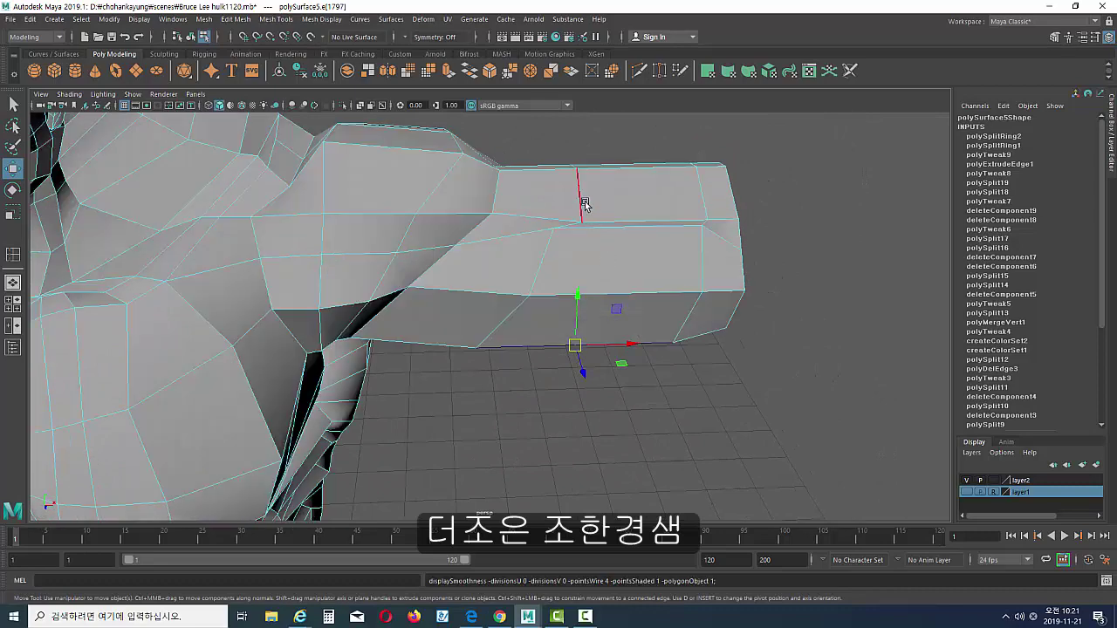
click(580, 196)
drag(564, 246, 528, 246)
- Raise the corner vertex at the arm's end
key(F9)
click(532, 216)
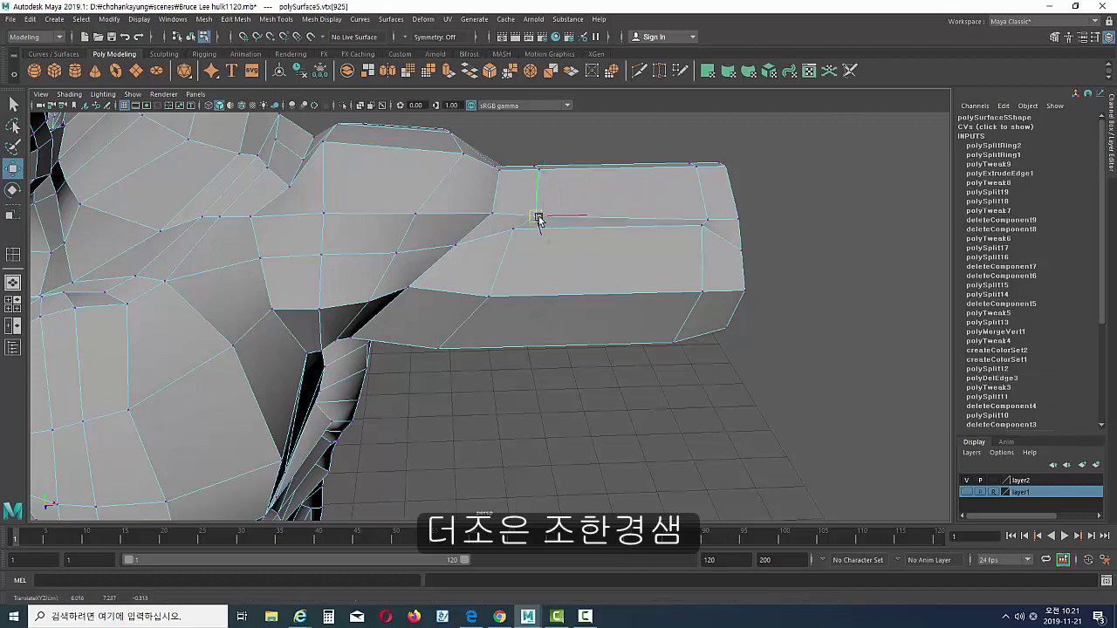
click(723, 220)
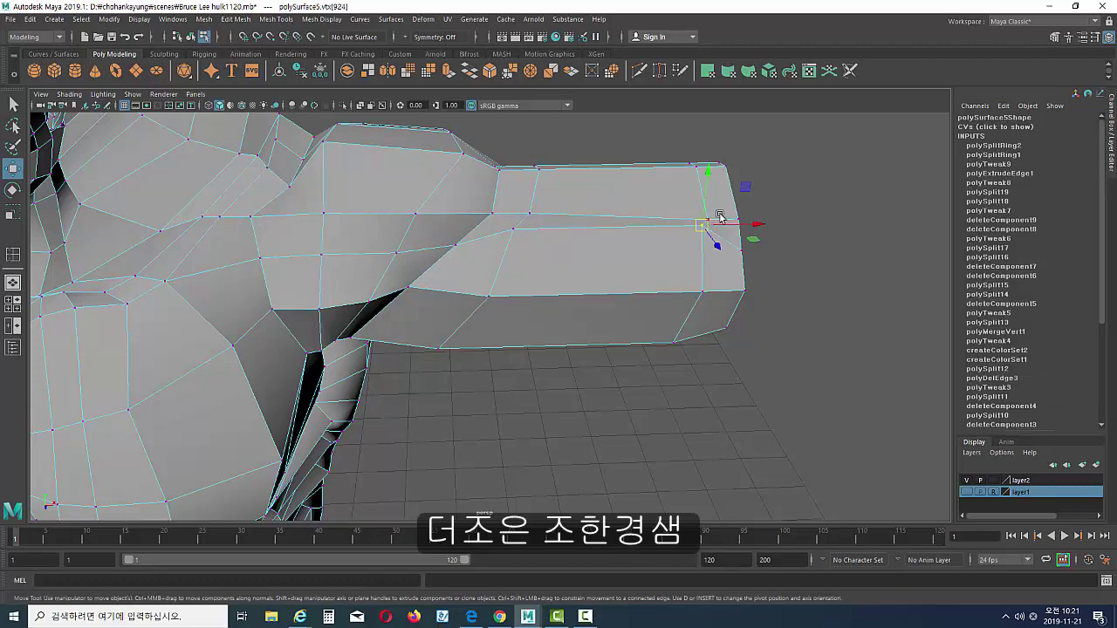
drag(733, 222, 730, 208)
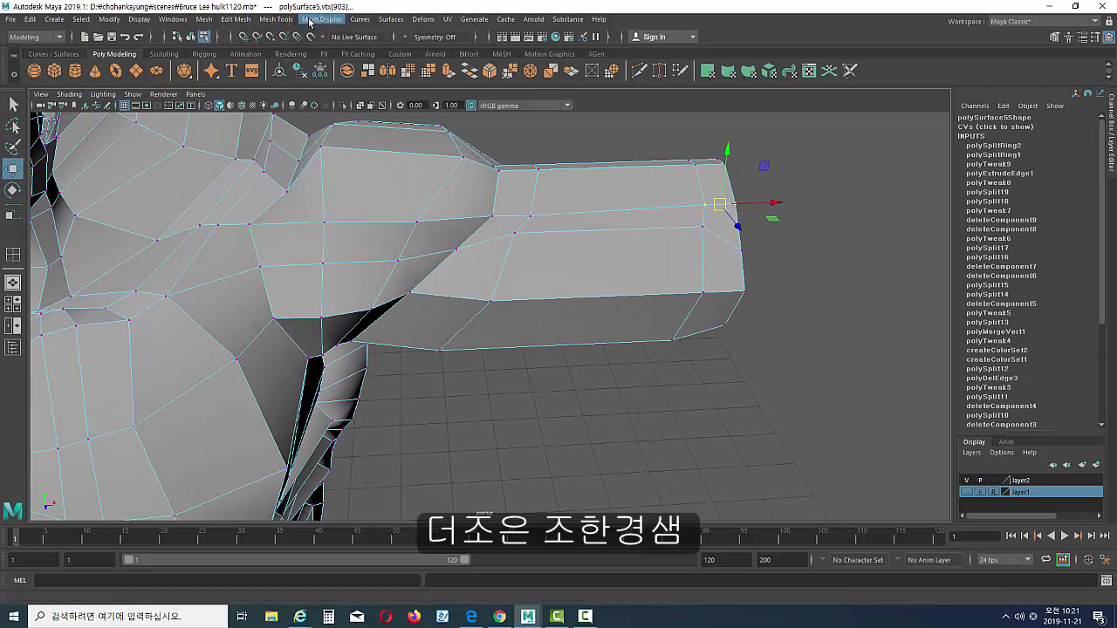
click(276, 19)
click(301, 105)
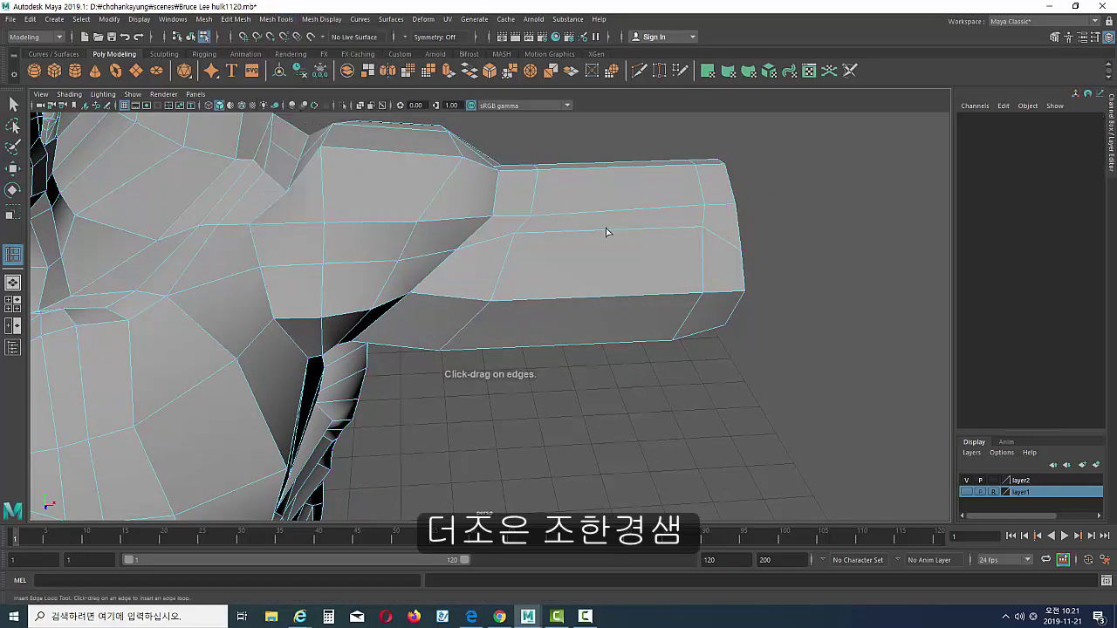
- Insert a third edge loop across the arm tube
click(607, 233)
key(w)
mouse_move(576, 262)
alt+mouse_down()
mouse_move(583, 284)
mouse_move(538, 306)
mouse_move(588, 324)
mouse_move(536, 352)
mouse_move(546, 363)
mouse_move(454, 300)
mouse_move(449, 311)
mouse_move(583, 309)
mouse_move(550, 301)
mouse_move(571, 297)
mouse_move(533, 279)
mouse_move(596, 280)
mouse_move(602, 262)
mouse_move(561, 262)
mouse_move(658, 254)
alt+mouse_up()
- Select and reposition edges and vertices at the arm-shoulder junction near the armpit
click(602, 262)
click(568, 206)
mouse_move(568, 206)
alt+right_down()
mouse_move(760, 324)
mouse_move(706, 315)
mouse_move(742, 299)
alt+right_up()
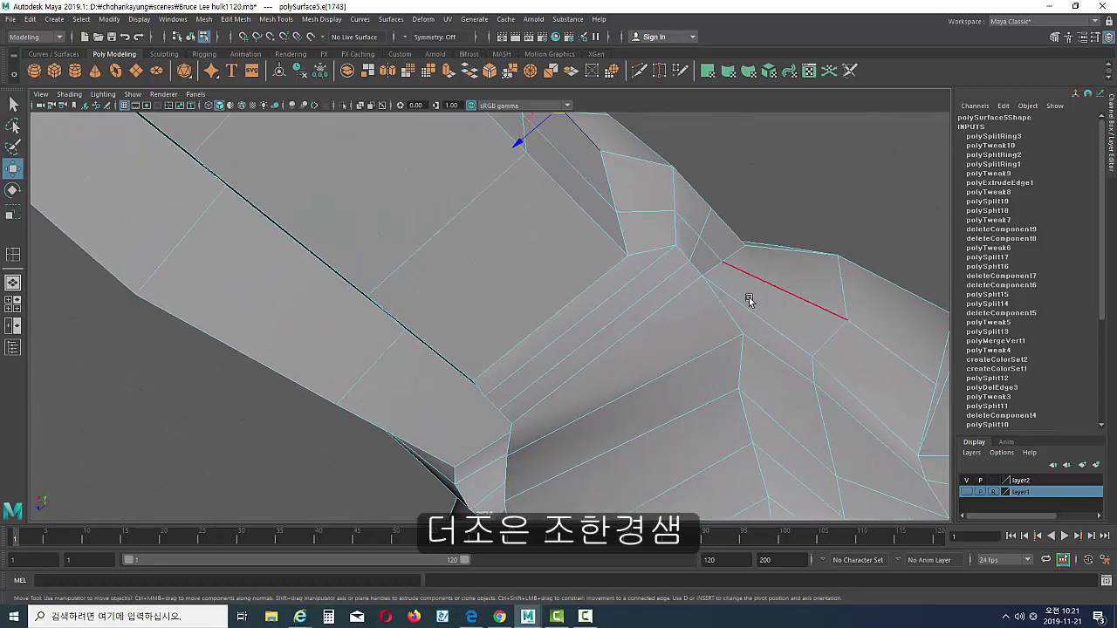
click(675, 229)
right_drag(656, 256, 659, 253)
click(665, 250)
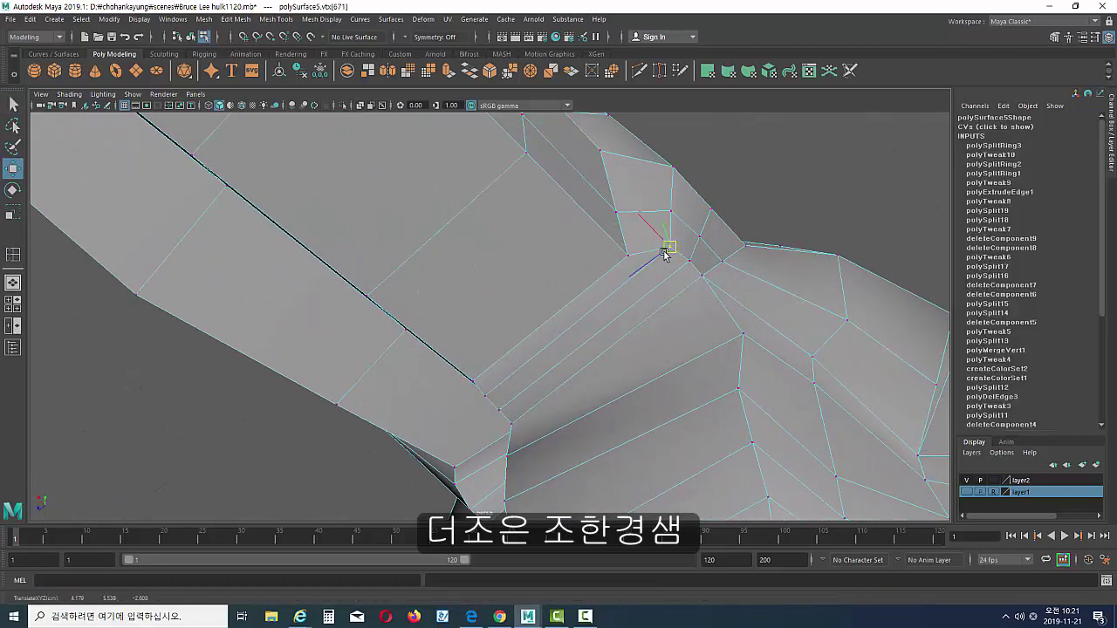
click(689, 260)
mouse_move(681, 267)
alt+mouse_down()
mouse_move(719, 250)
mouse_move(710, 337)
mouse_move(626, 324)
alt+mouse_up()
scroll(625, 324, down, 5)
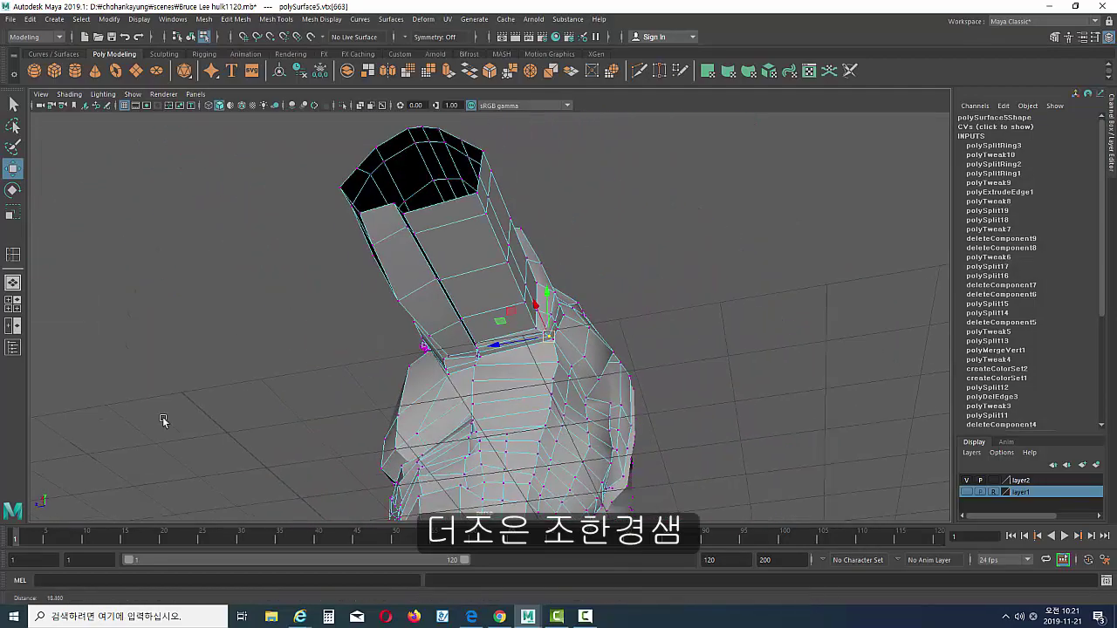
scroll(425, 421, down, 2)
alt+drag(426, 422, 542, 262)
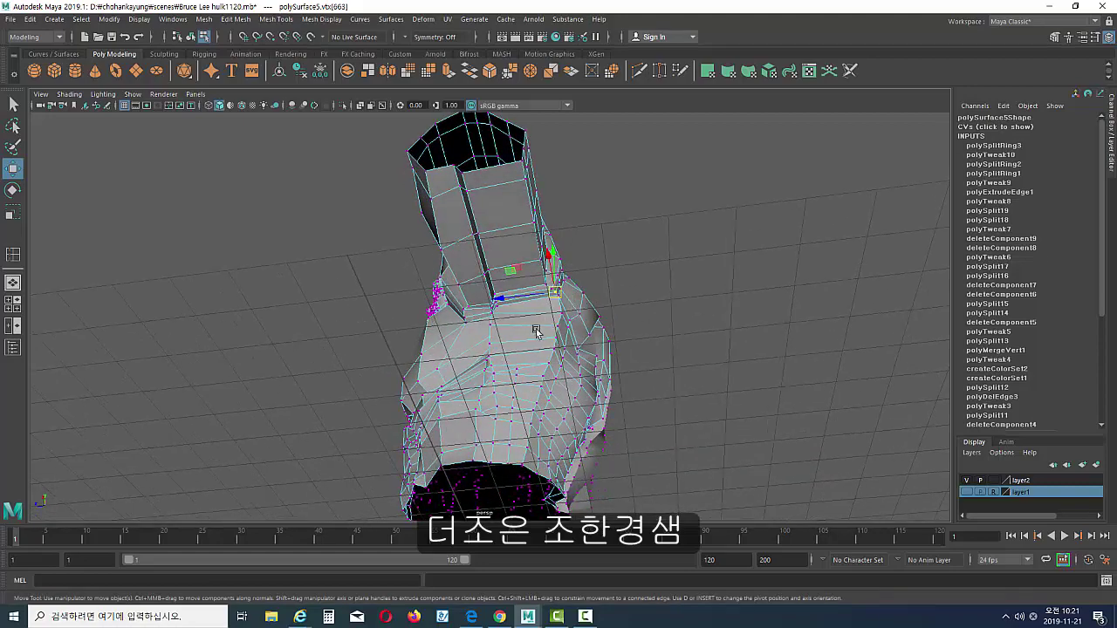
key(F10)
click(547, 251)
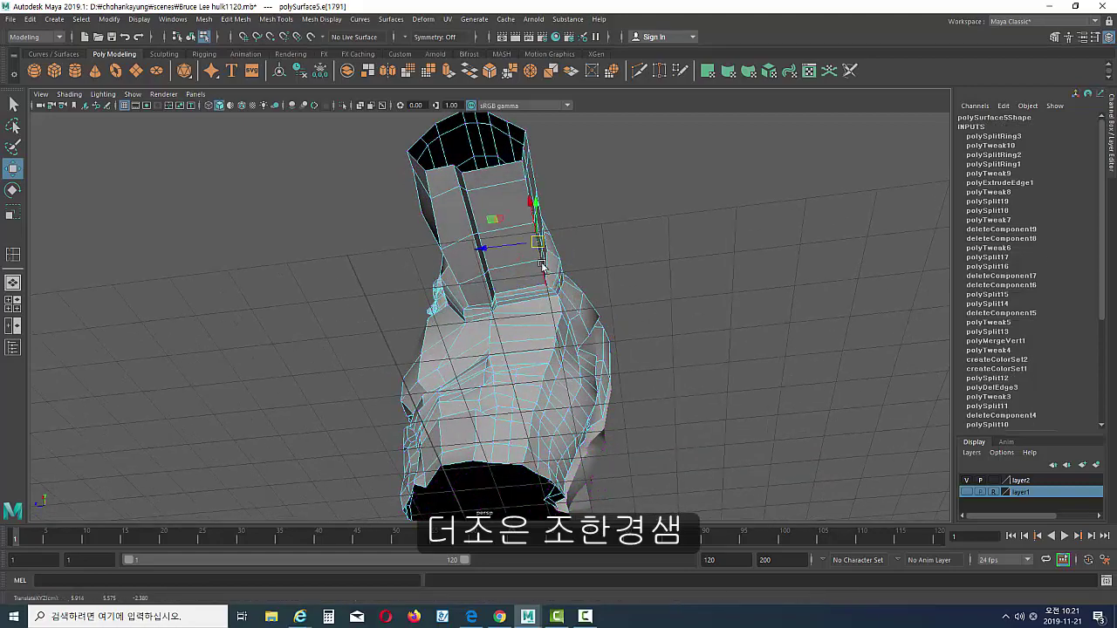
click(542, 266)
mouse_move(556, 280)
alt+mouse_down()
mouse_move(524, 288)
mouse_move(493, 247)
mouse_move(551, 322)
alt+mouse_up()
scroll(685, 300, up, 5)
scroll(524, 288, up, 1)
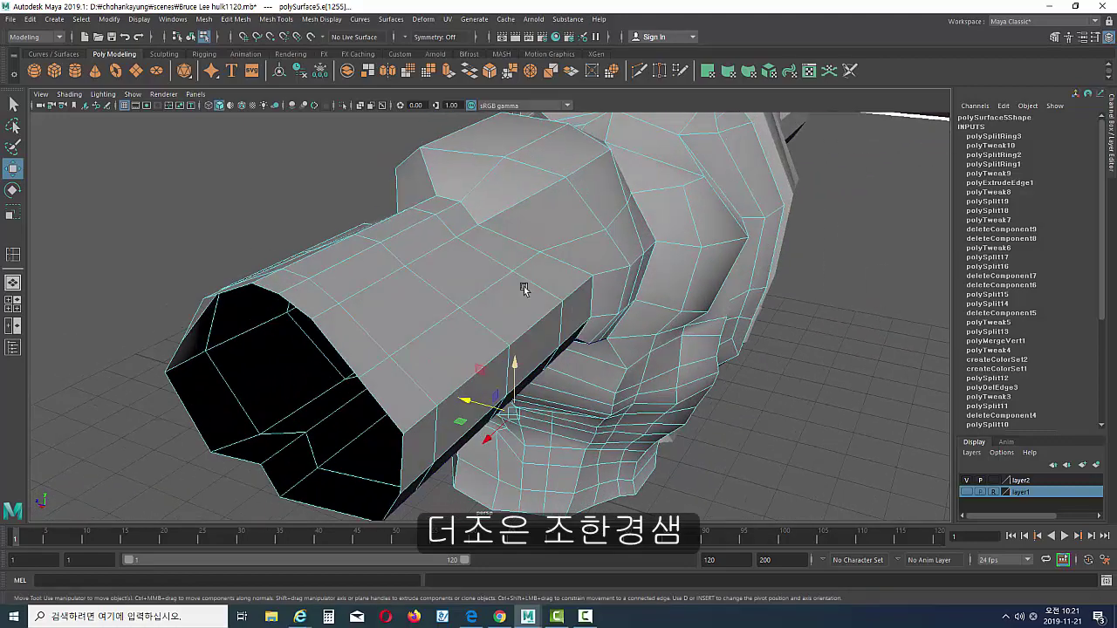
click(528, 265)
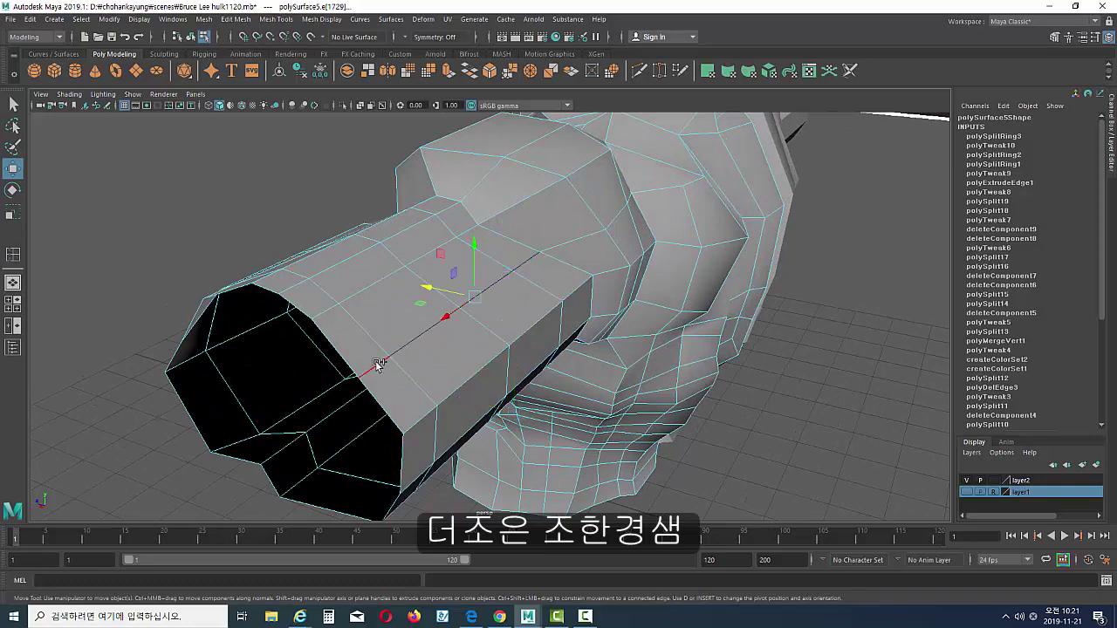
mouse_move(463, 253)
alt+mouse_down()
mouse_move(522, 314)
mouse_move(524, 300)
mouse_move(790, 207)
alt+mouse_up()
click(517, 287)
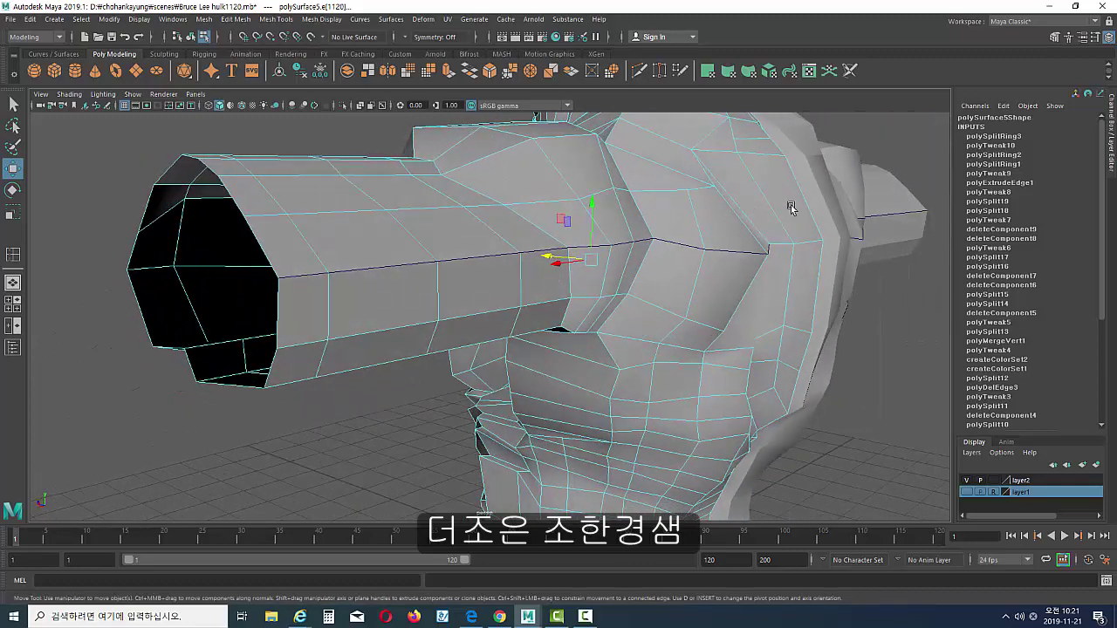
click(594, 280)
alt+drag(562, 291, 571, 298)
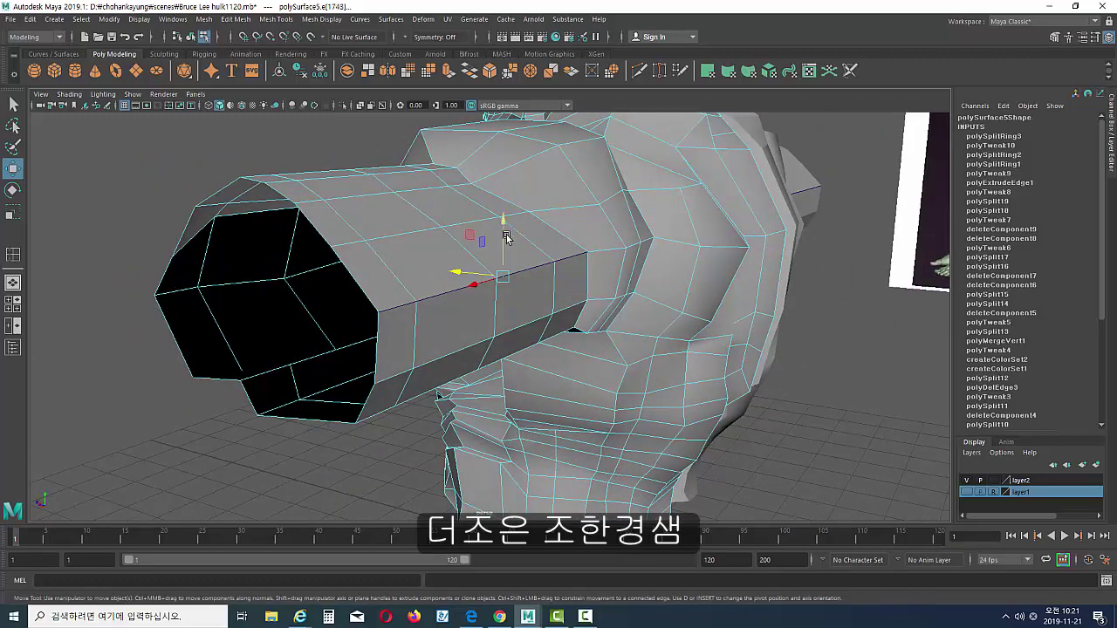
mouse_move(506, 237)
alt+mouse_down()
mouse_move(629, 341)
mouse_move(617, 319)
alt+mouse_up()
- Lower the arm end's top-right corner and even out the top-edge vertices
scroll(658, 358, up, 5)
scroll(683, 347, down, 5)
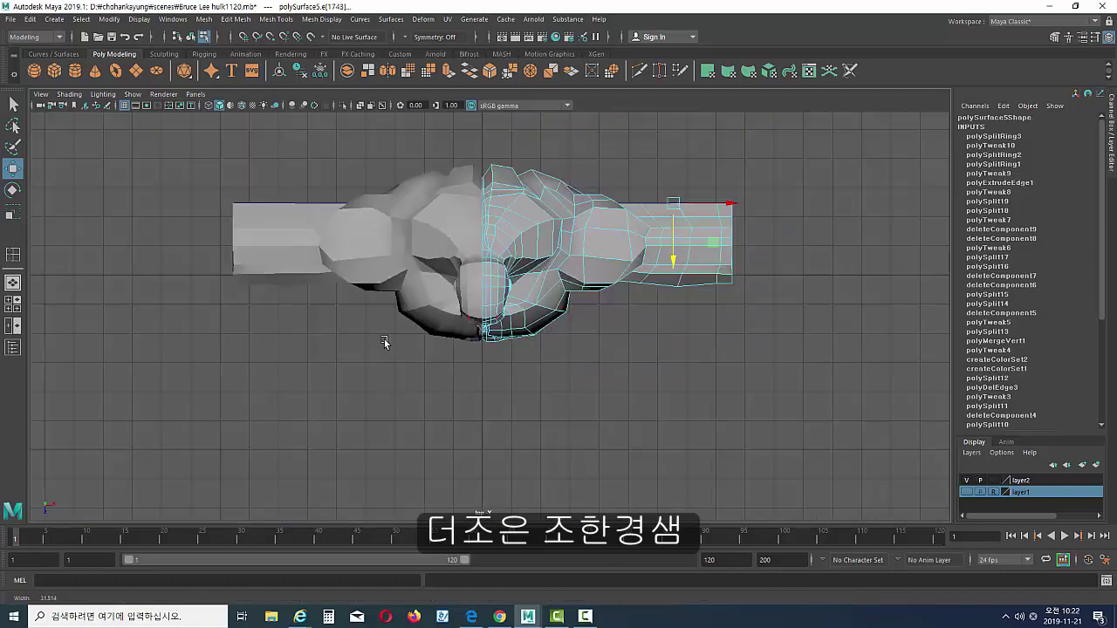
alt+drag(387, 344, 678, 299)
scroll(678, 299, up, 4)
alt+drag(763, 291, 600, 334)
key(F9)
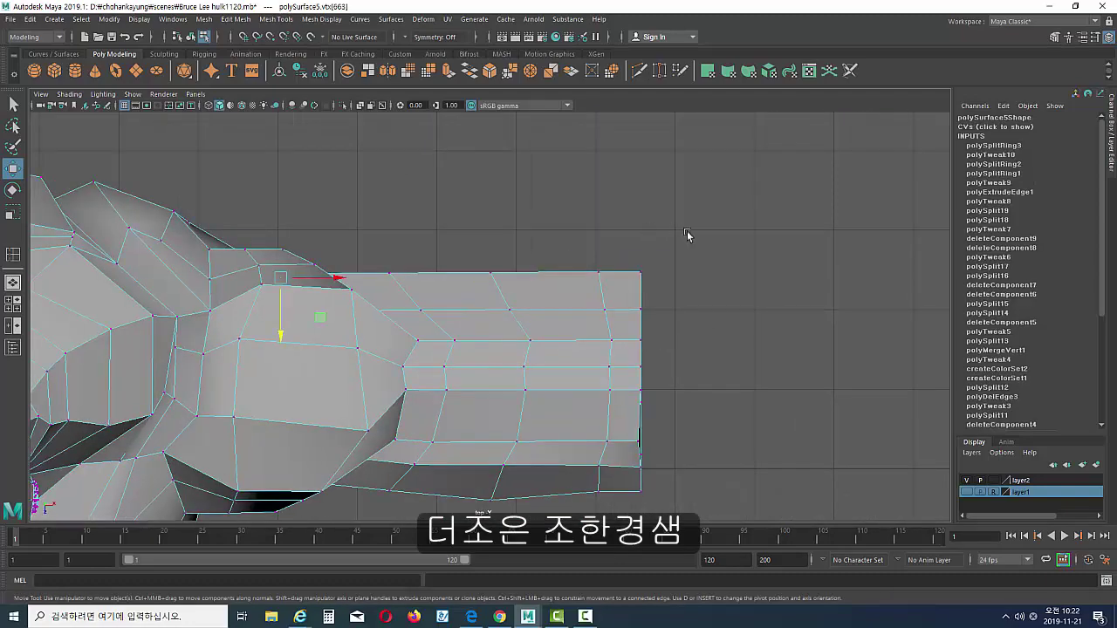
mouse_move(590, 262)
mouse_down()
mouse_move(651, 281)
mouse_move(621, 294)
mouse_up()
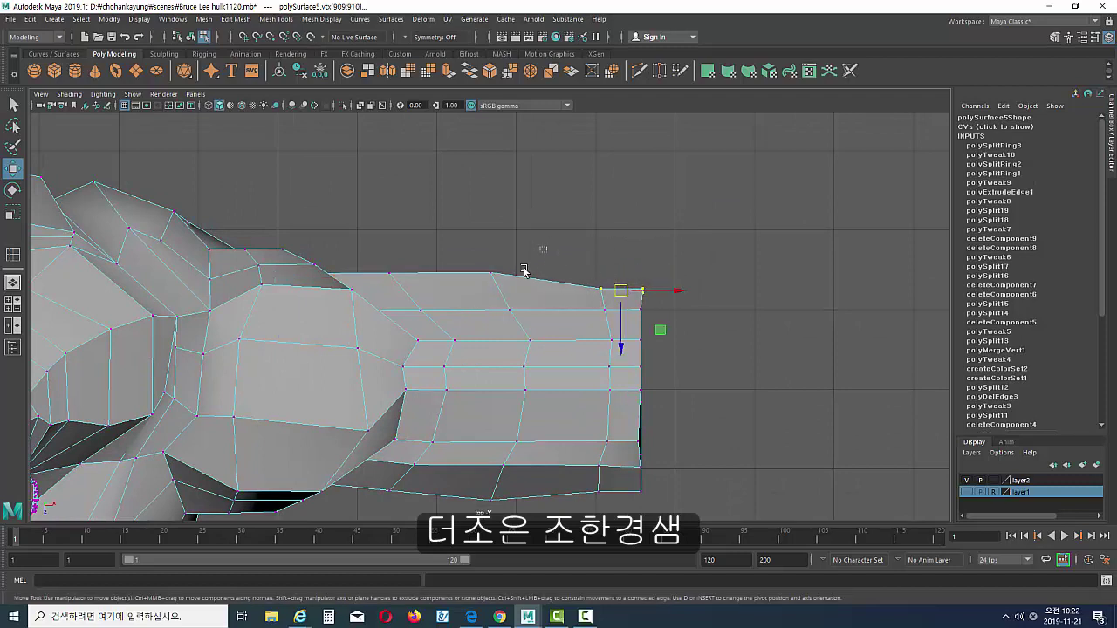
click(490, 273)
mouse_move(462, 237)
mouse_down()
mouse_move(384, 282)
mouse_move(392, 261)
mouse_up()
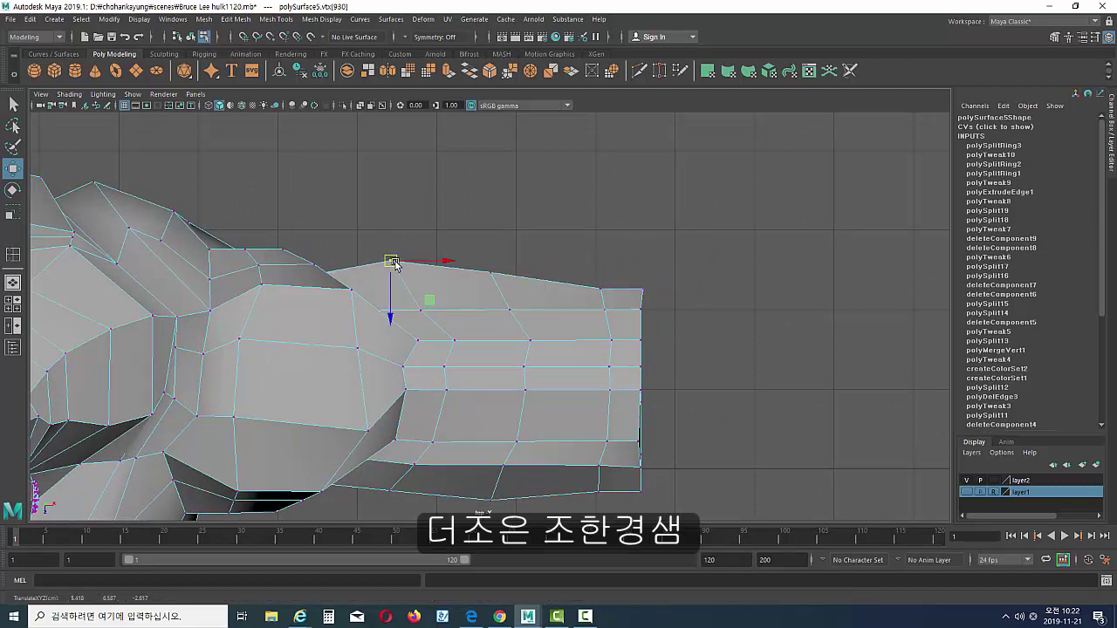
shift+click(490, 274)
drag(493, 277, 493, 285)
- Raise the top-right corner vertex and push the arm's end vertices further out
click(656, 316)
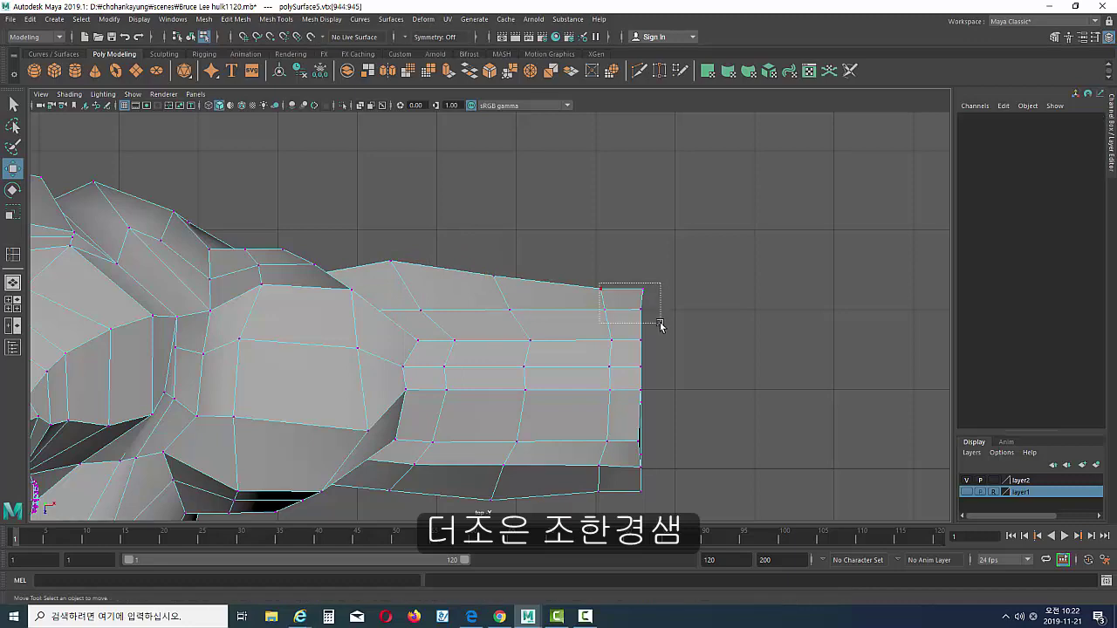
click(624, 300)
drag(618, 302, 618, 293)
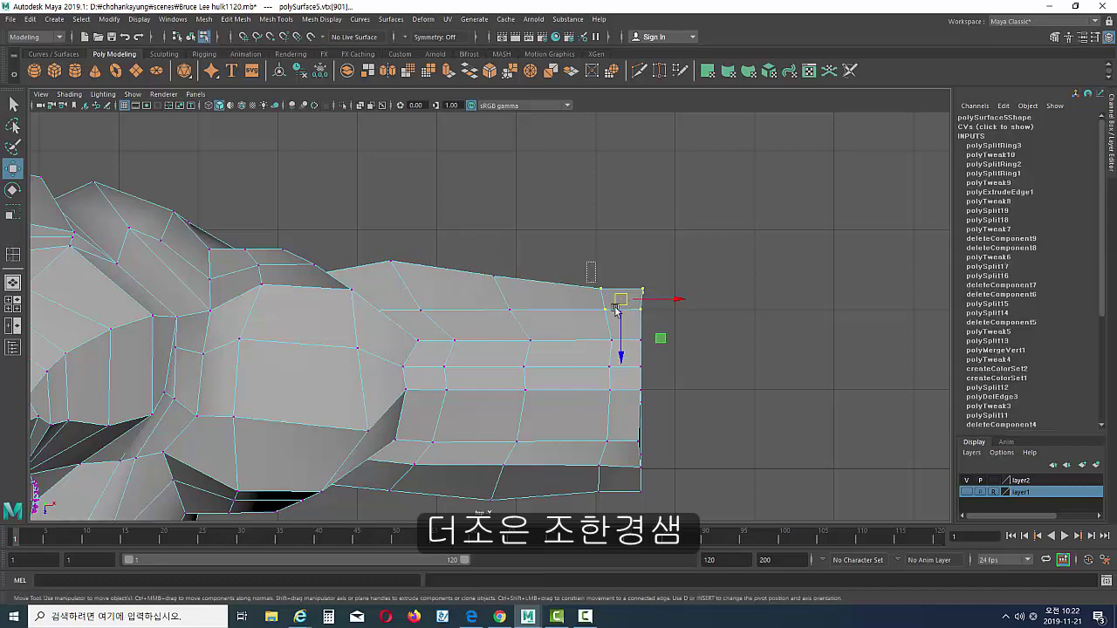
click(623, 314)
mouse_move(553, 260)
mouse_down()
mouse_move(652, 324)
mouse_move(620, 318)
mouse_up()
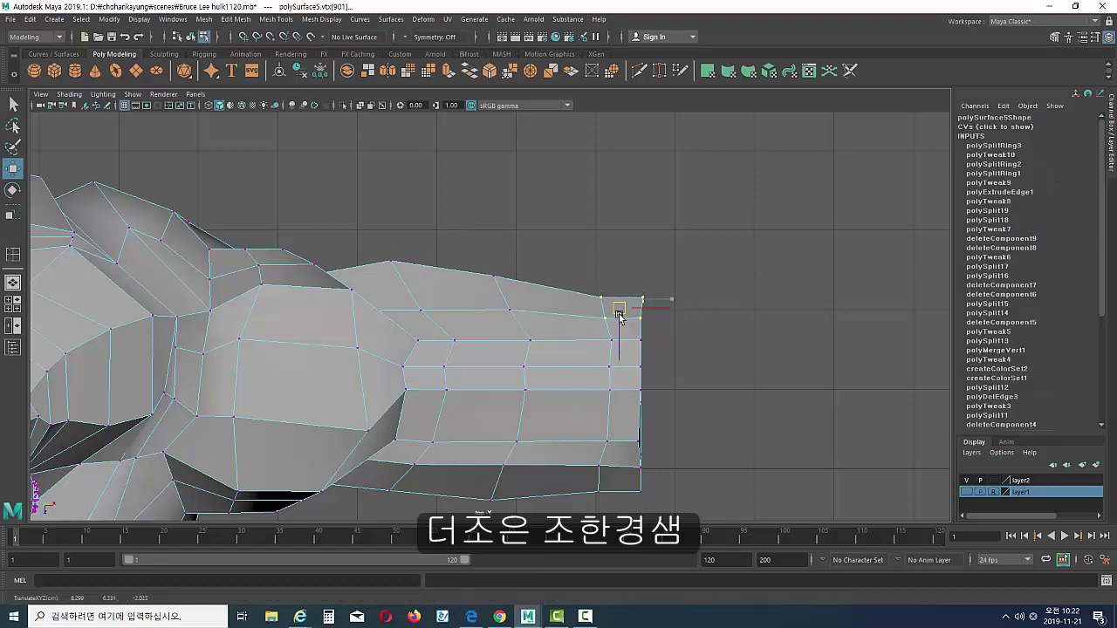
alt+middle_drag(609, 375, 665, 302)
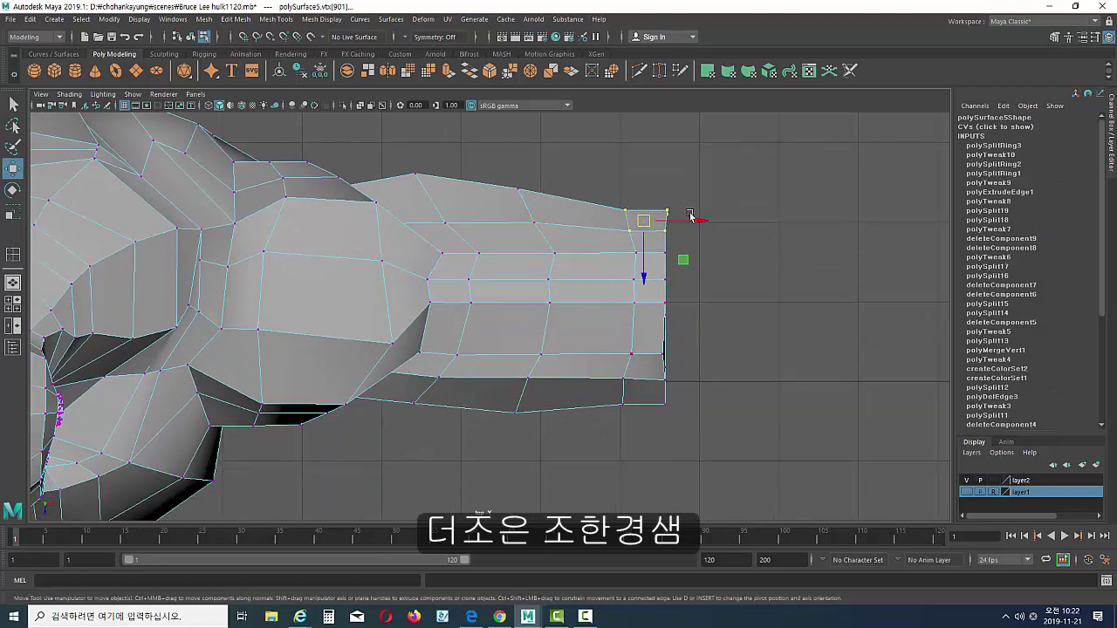
double_click(593, 203)
drag(669, 406, 668, 405)
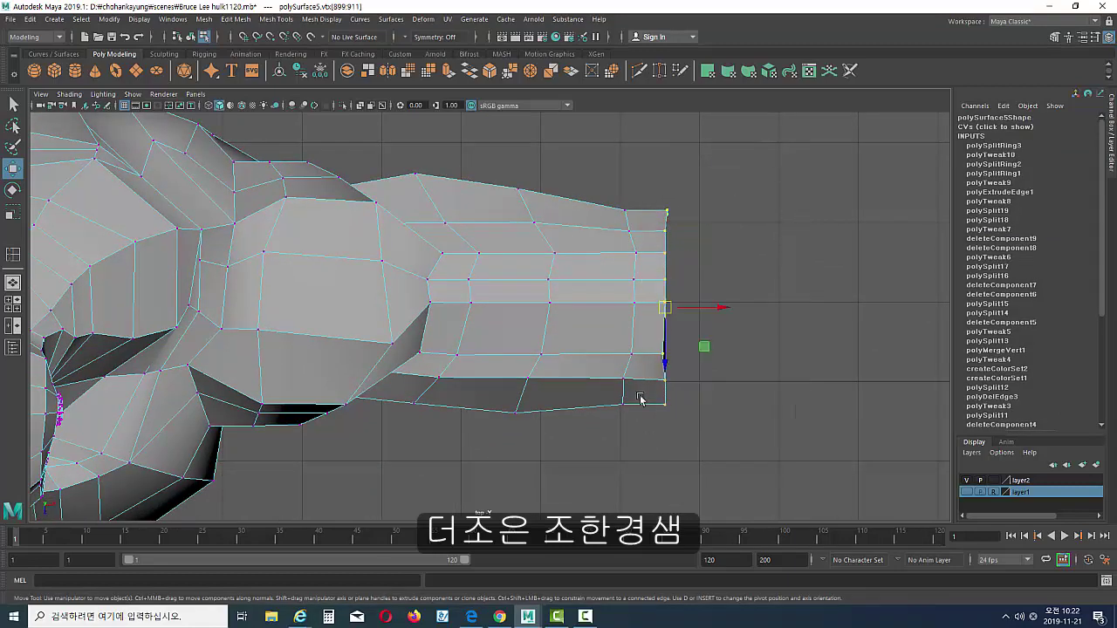
shift+drag(609, 164, 759, 474)
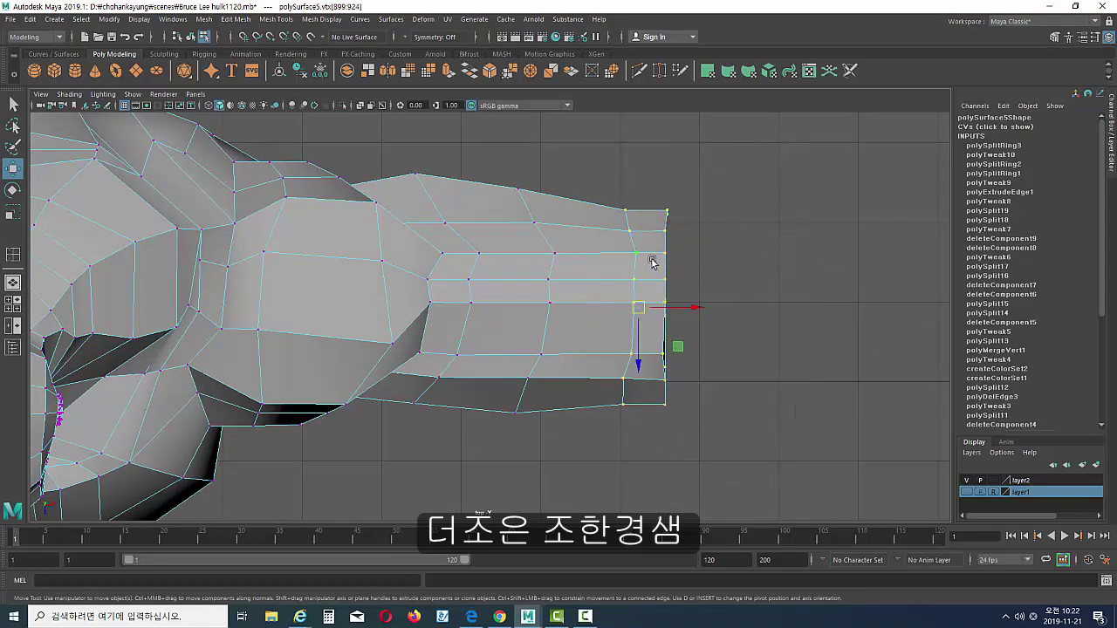
drag(695, 310, 716, 309)
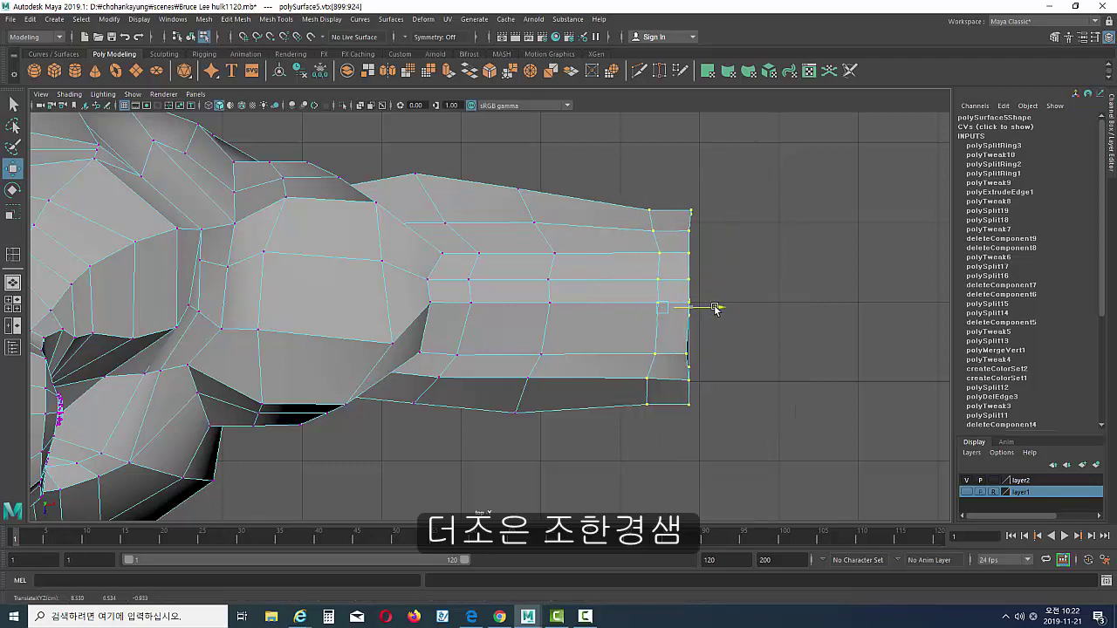
- Slide the forearm edge loop toward the tip and lower the bottom-edge vertices
double_click(544, 324)
drag(587, 302, 597, 302)
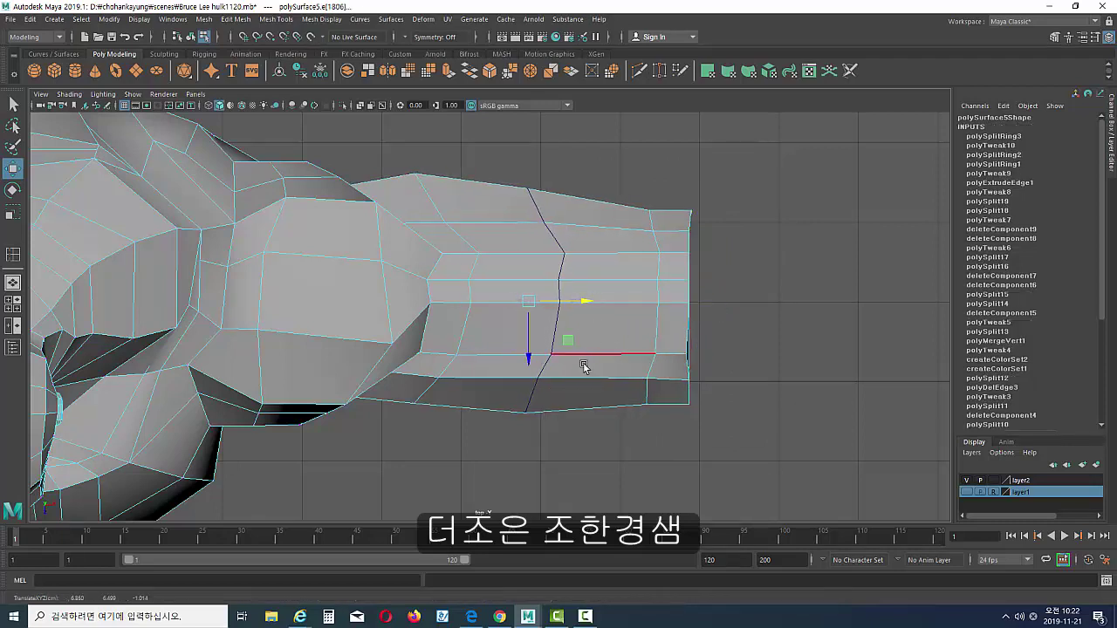
right_drag(583, 367, 474, 391)
click(527, 411)
drag(529, 416, 529, 425)
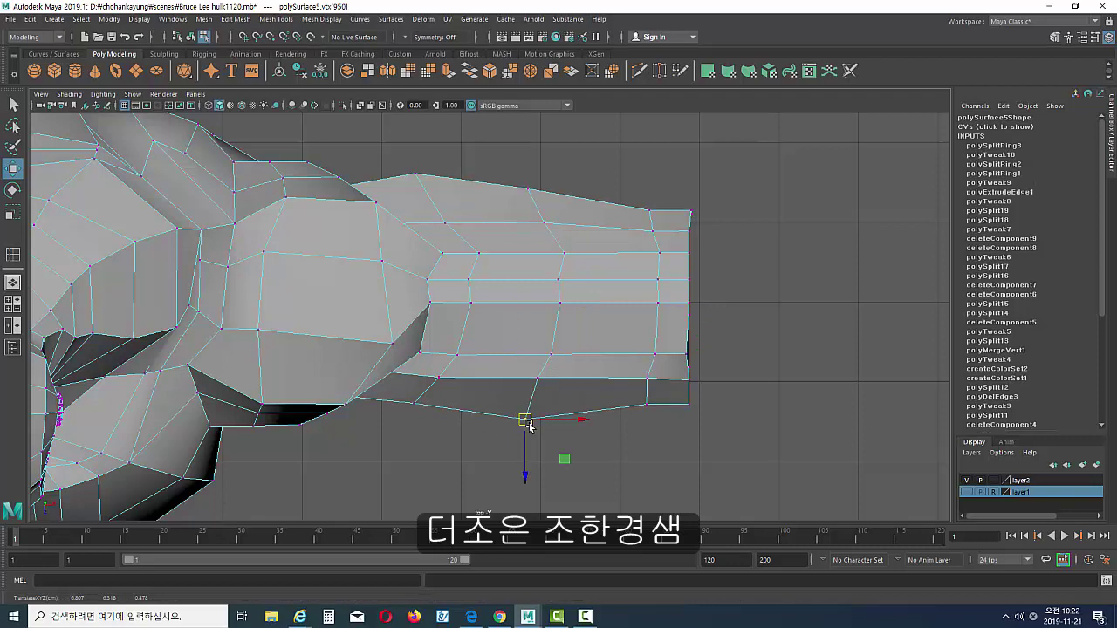
click(412, 402)
drag(416, 407, 419, 419)
key(ctrl+z)
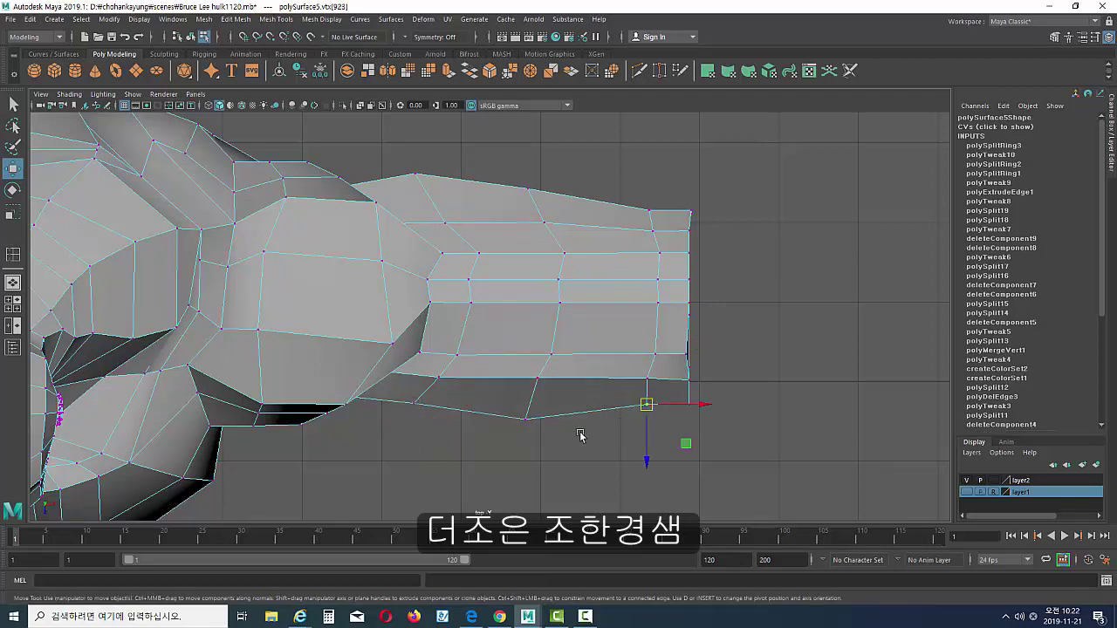
click(486, 416)
mouse_move(530, 413)
mouse_down()
mouse_move(599, 413)
mouse_move(656, 288)
mouse_move(580, 252)
mouse_up()
- Lower and nudge mid-arm vertices to reshape the arm's edge loops
key(space)
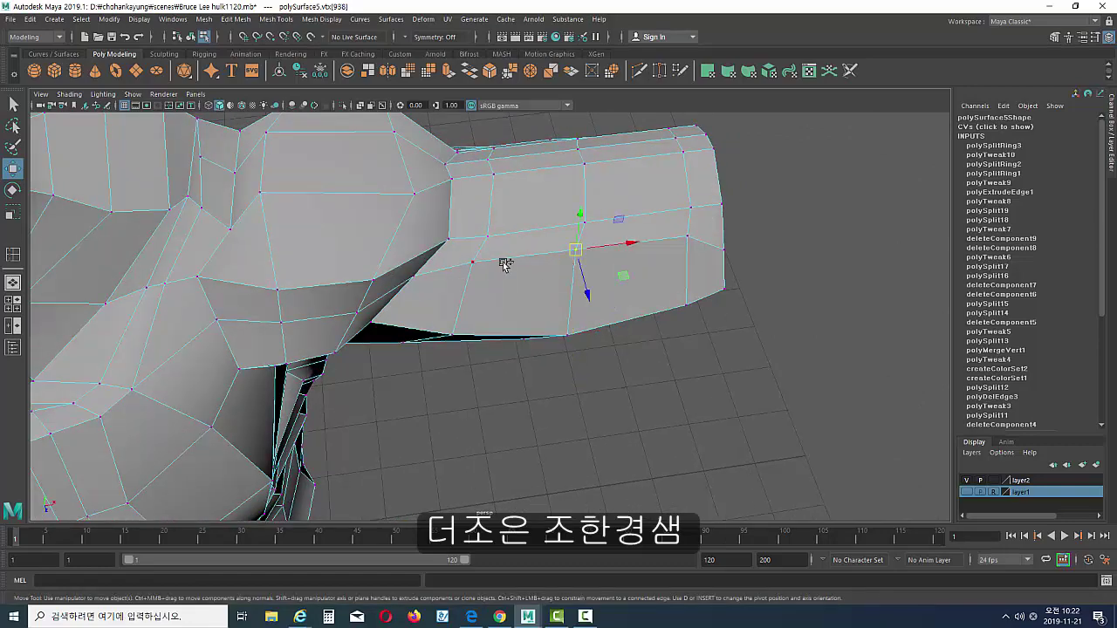
shift+click(661, 249)
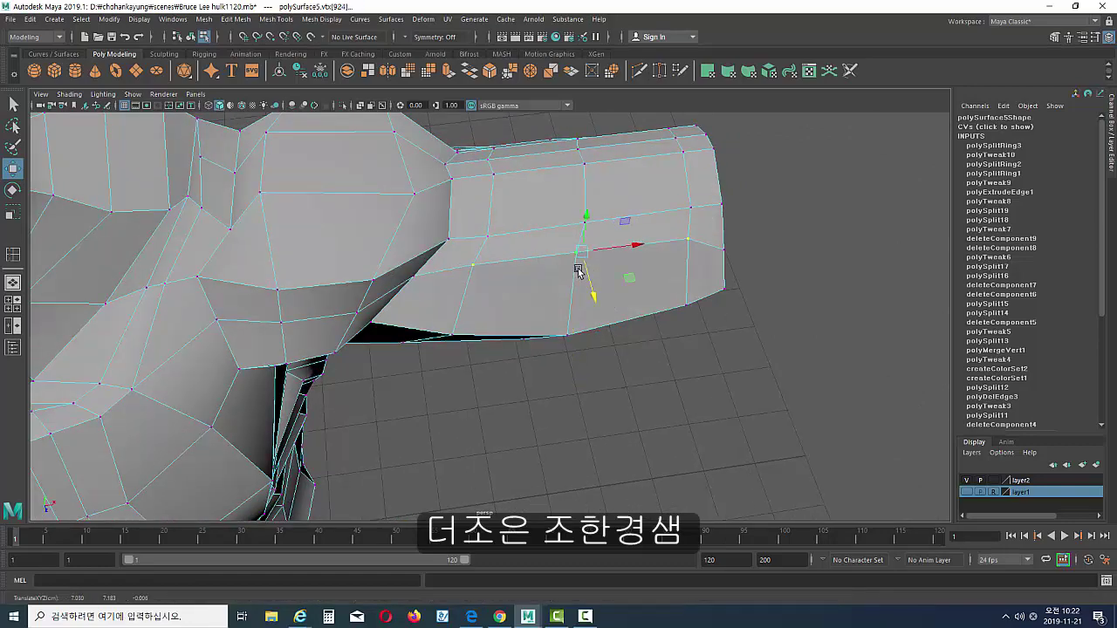
drag(580, 278, 581, 288)
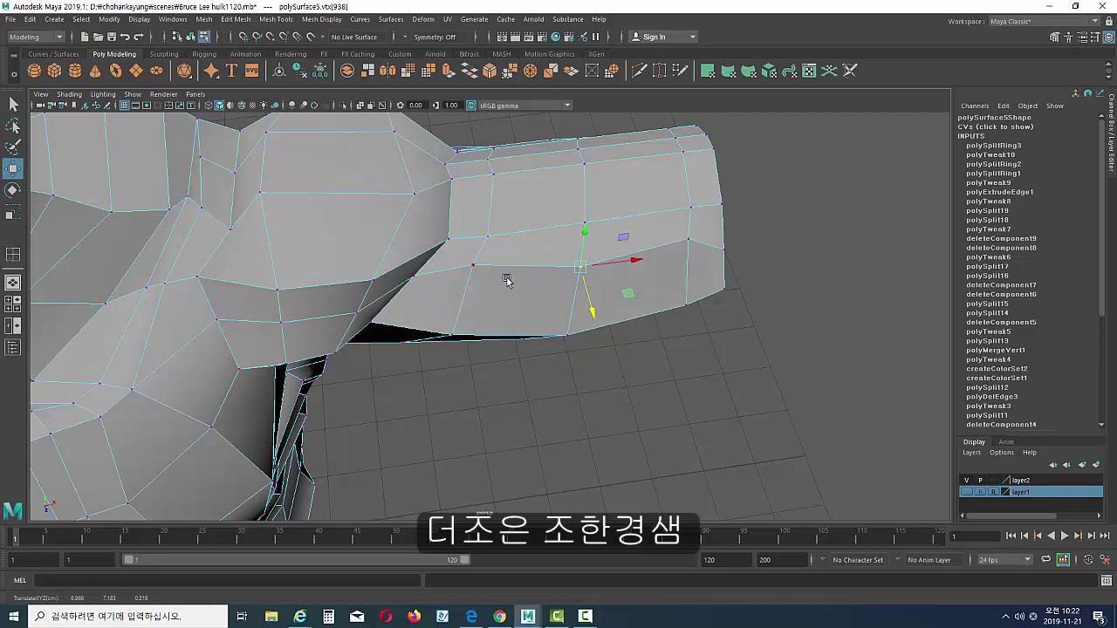
click(472, 265)
middle_drag(473, 281, 466, 291)
mouse_move(466, 292)
alt+mouse_down()
mouse_move(512, 299)
mouse_move(713, 248)
mouse_move(698, 288)
mouse_move(699, 260)
mouse_move(709, 311)
alt+mouse_up()
click(713, 248)
click(698, 288)
- Adjust vertices on the upper and lower arm edges, then enable smooth mesh preview
alt+drag(599, 320, 444, 319)
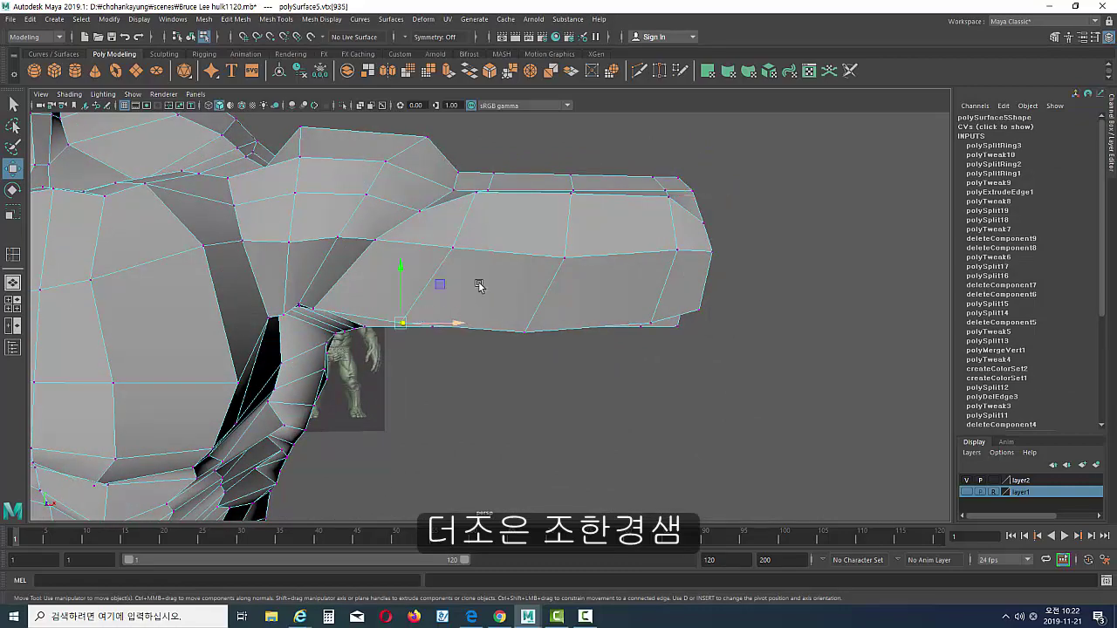
mouse_move(479, 285)
alt+mouse_down()
mouse_move(527, 271)
mouse_move(533, 300)
alt+mouse_up()
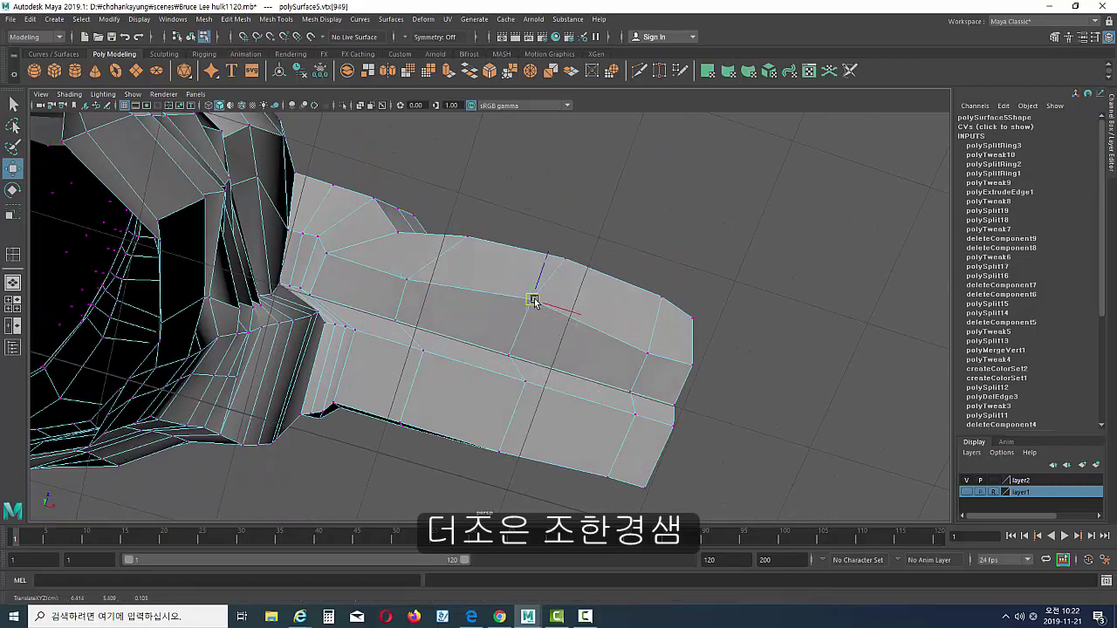
click(407, 280)
drag(410, 280, 412, 271)
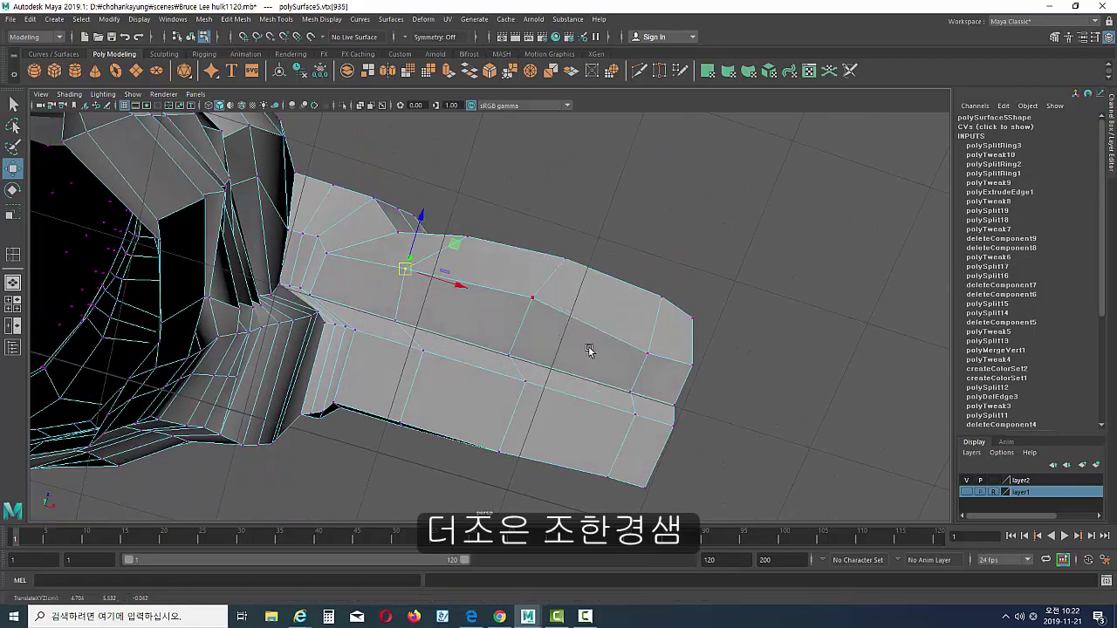
click(417, 353)
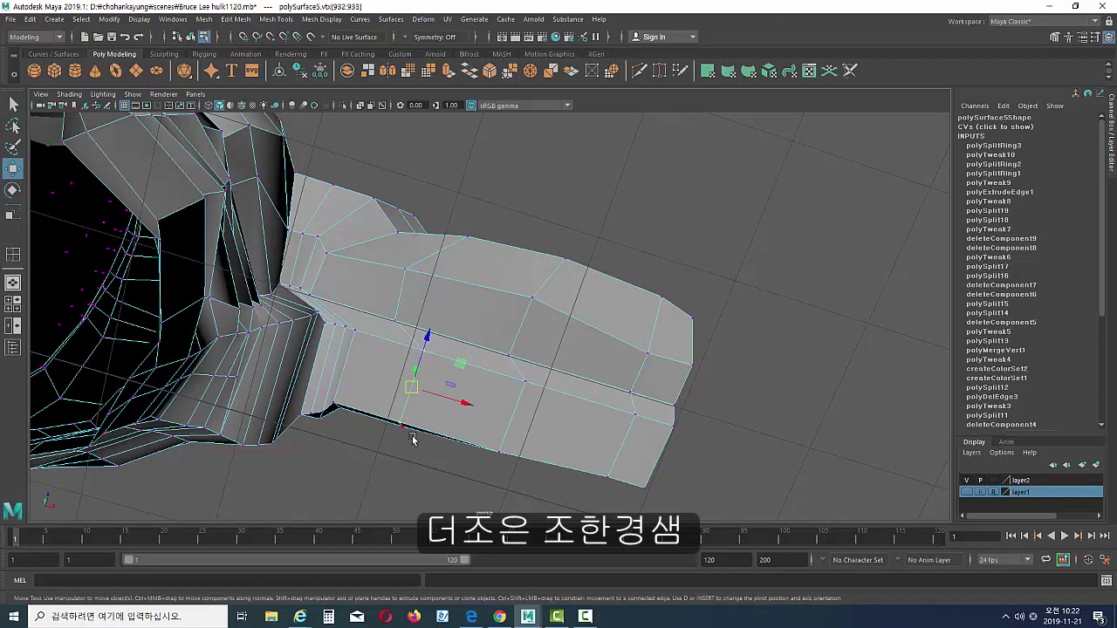
drag(454, 433, 447, 433)
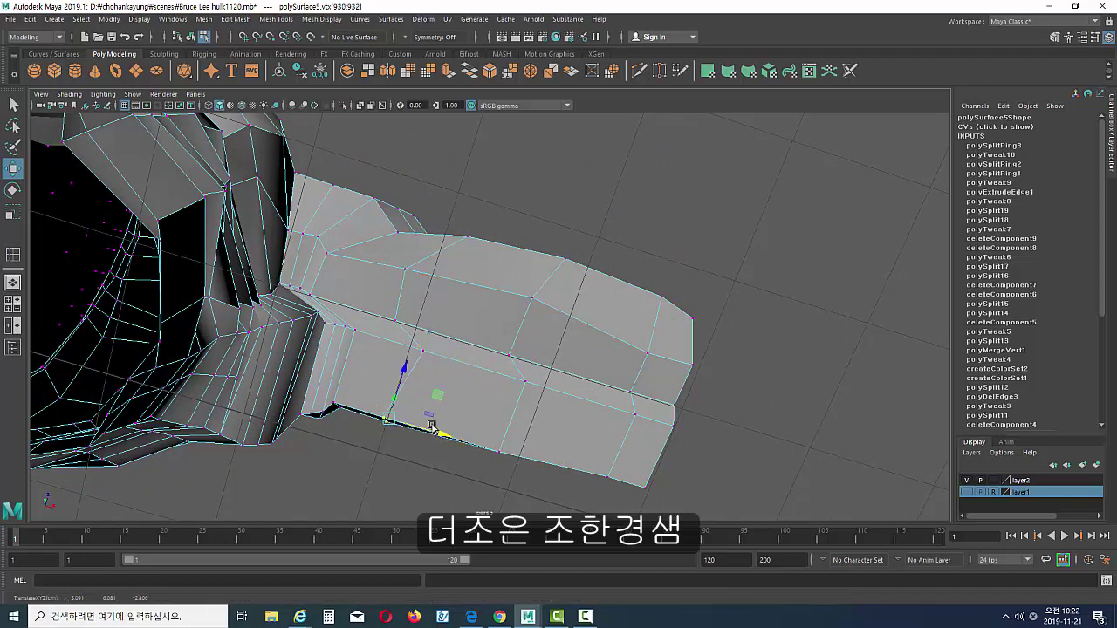
click(408, 354)
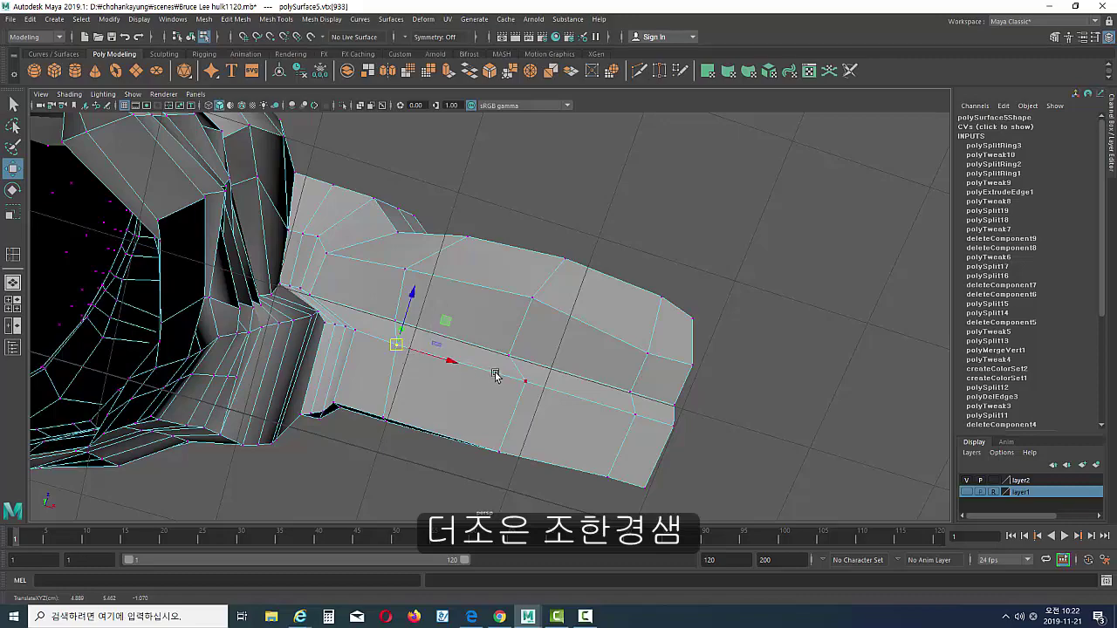
click(525, 381)
mouse_move(524, 381)
mouse_down()
mouse_move(514, 391)
mouse_move(572, 369)
mouse_move(486, 349)
mouse_move(480, 323)
mouse_move(429, 349)
mouse_move(362, 339)
mouse_up()
key(3)
click(605, 314)
- Lower a face on the arm's underside near the armpit
scroll(558, 349, down, 5)
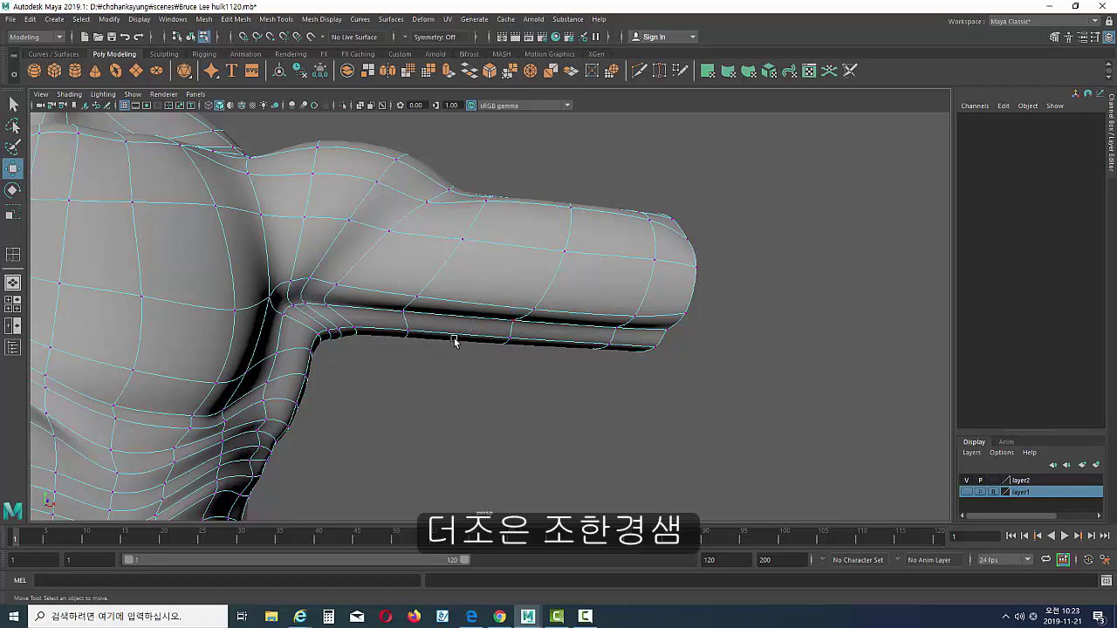
click(453, 340)
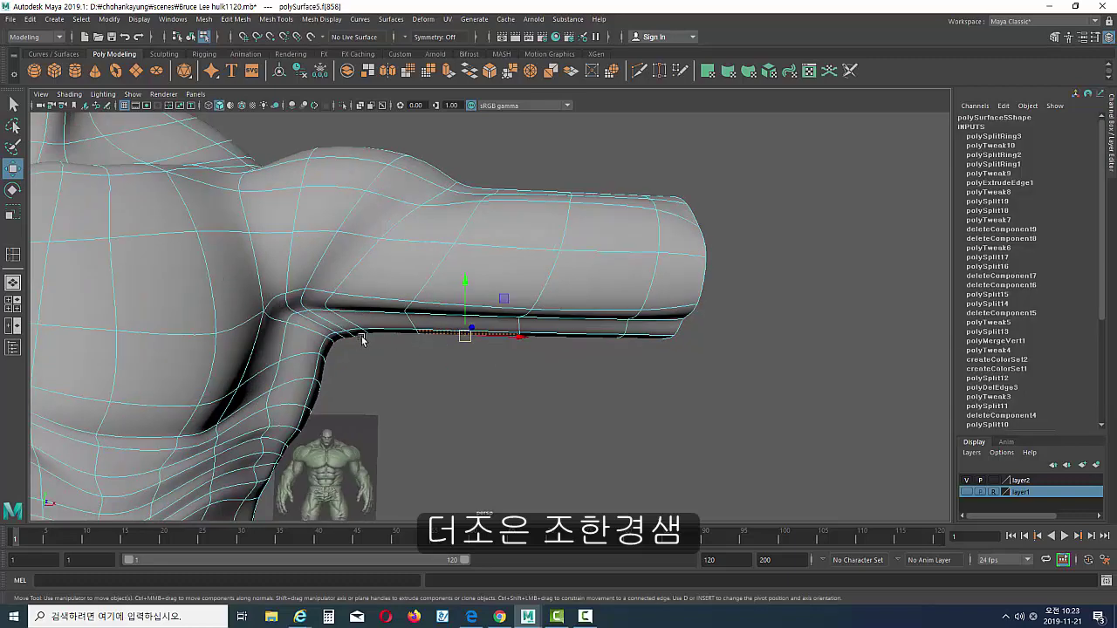
mouse_move(466, 335)
mouse_down()
mouse_move(523, 331)
mouse_move(419, 323)
mouse_move(370, 299)
mouse_up()
scroll(415, 344, up, 3)
scroll(504, 349, up, 3)
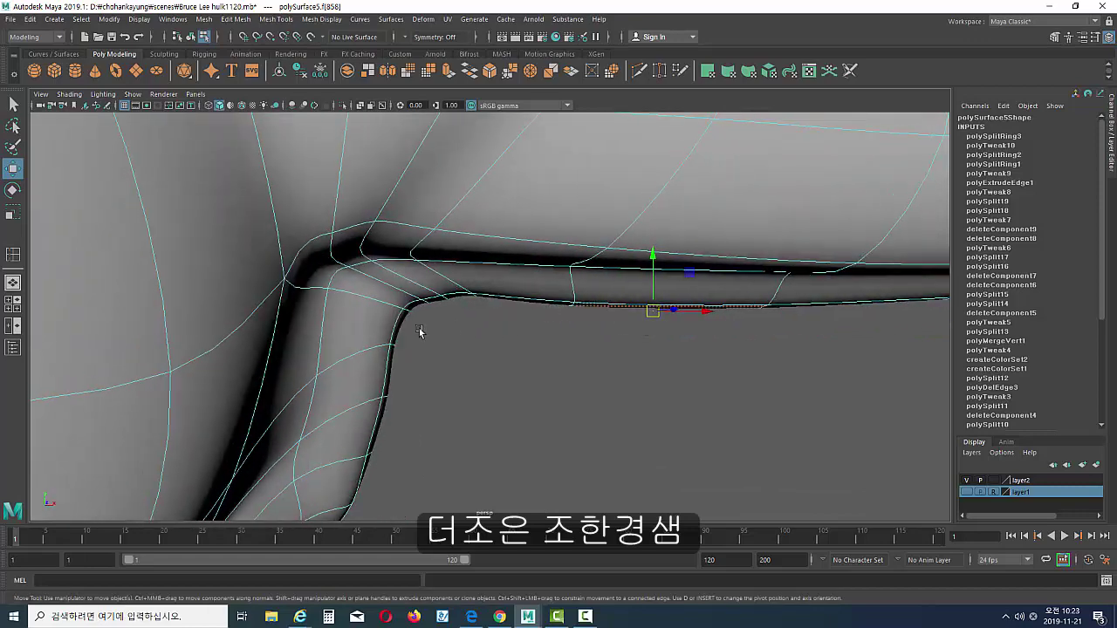
- Move the armpit edges to smooth the underarm curve into the torso
key(F10)
click(416, 316)
click(427, 329)
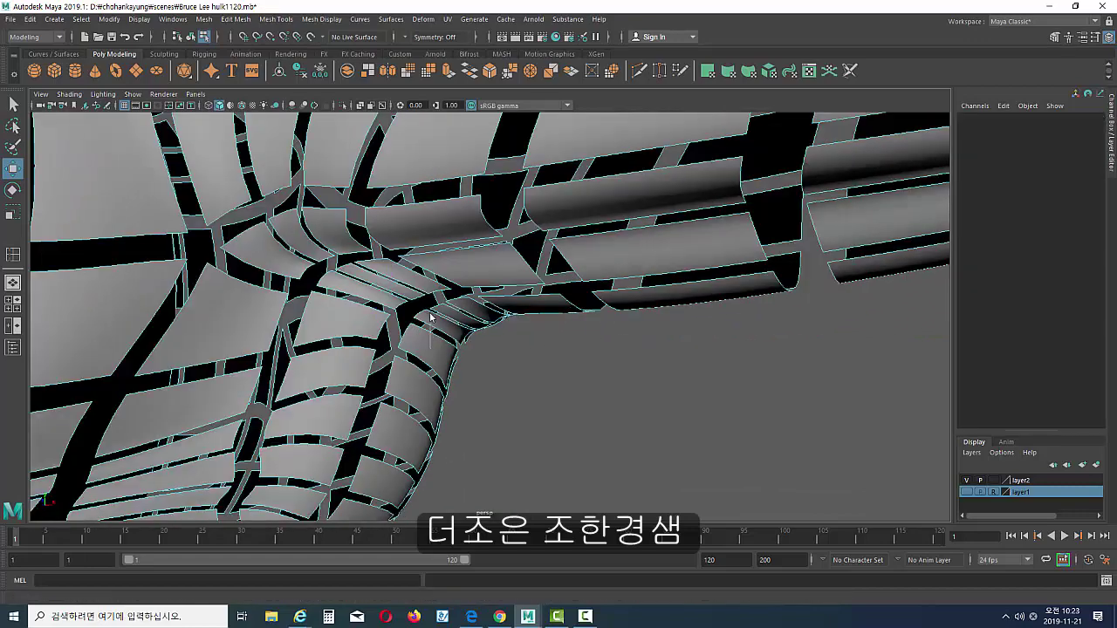
click(427, 330)
mouse_move(418, 324)
alt+mouse_down()
mouse_move(370, 297)
mouse_move(363, 329)
mouse_move(430, 309)
mouse_move(367, 309)
alt+mouse_up()
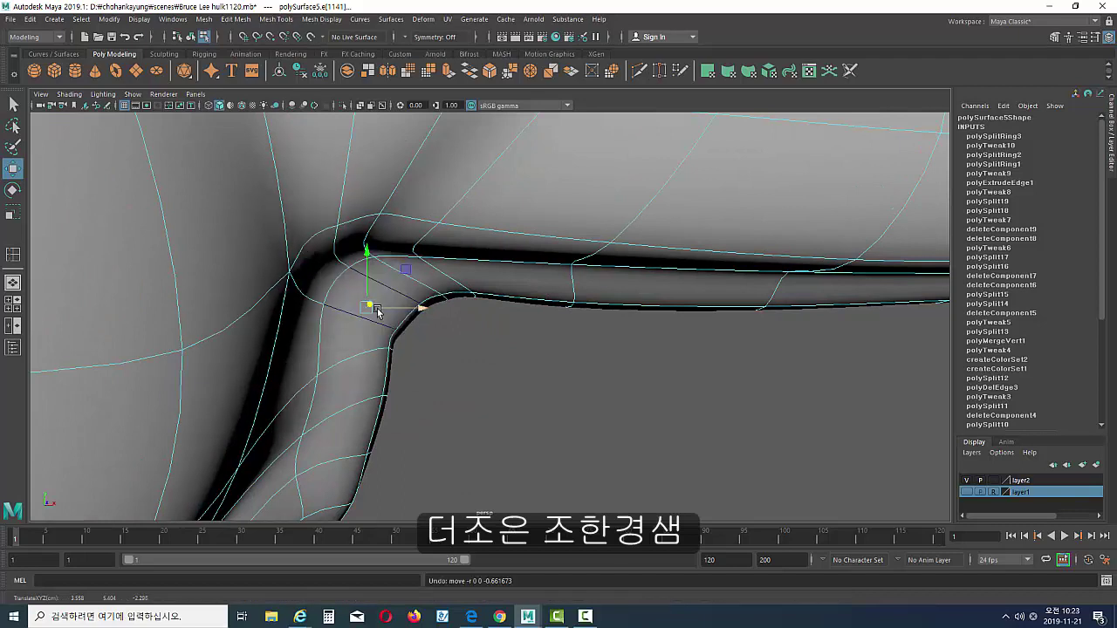
key(ctrl+z)
key(ctrl+z)
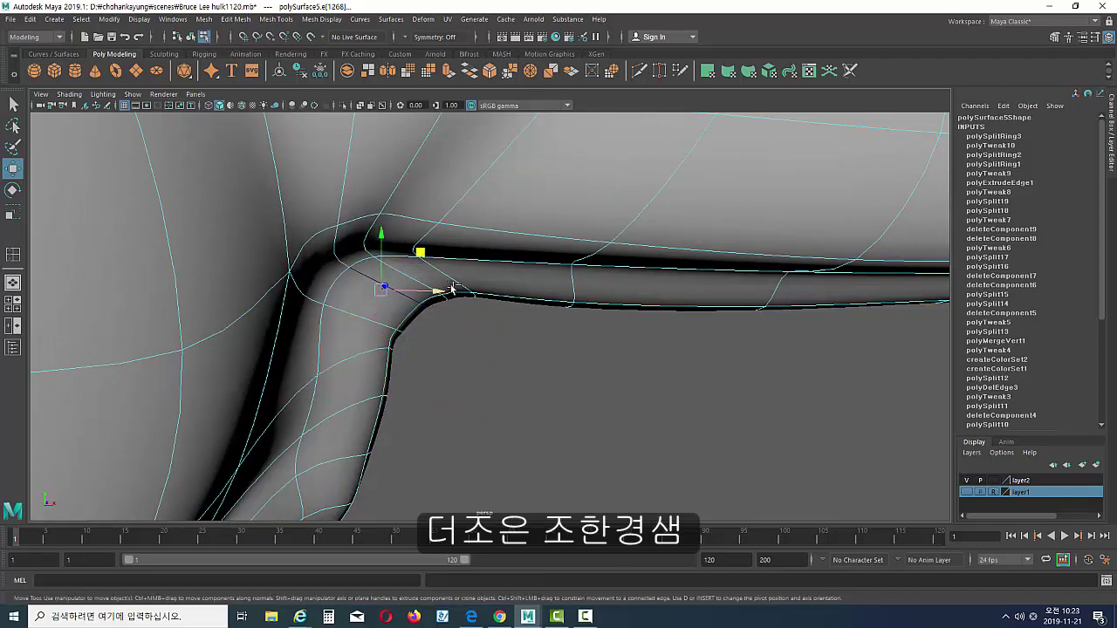
drag(424, 258, 417, 271)
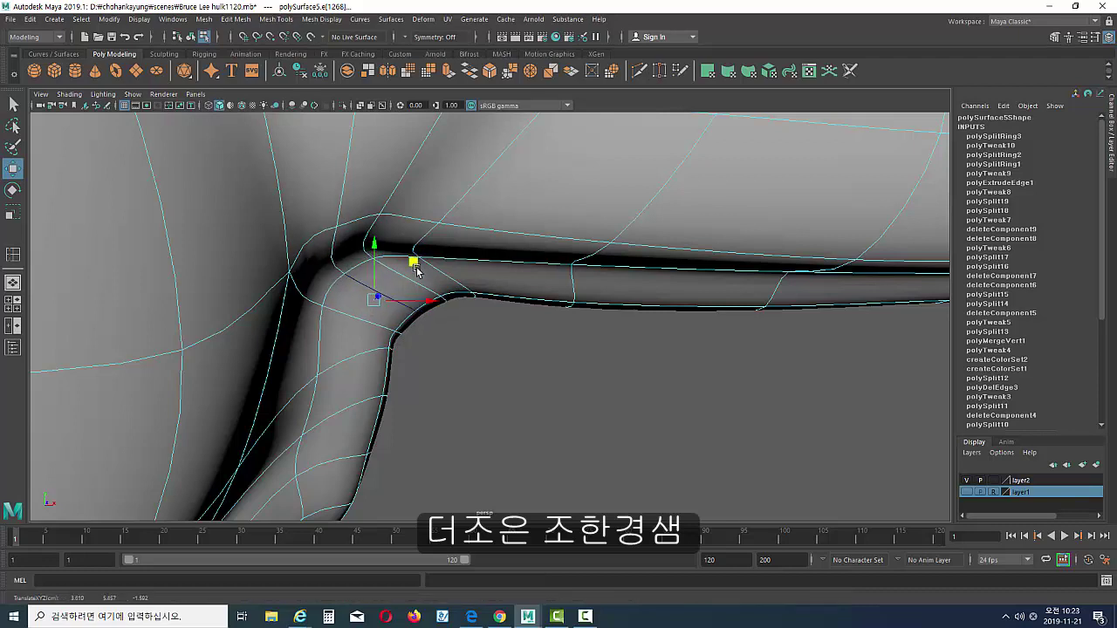
click(390, 352)
mouse_move(392, 353)
mouse_down()
mouse_move(563, 399)
mouse_move(529, 419)
mouse_move(675, 392)
mouse_move(610, 368)
mouse_up()
- Select two edges on the arm's underside and slide them along the arm
key(F9)
key(F10)
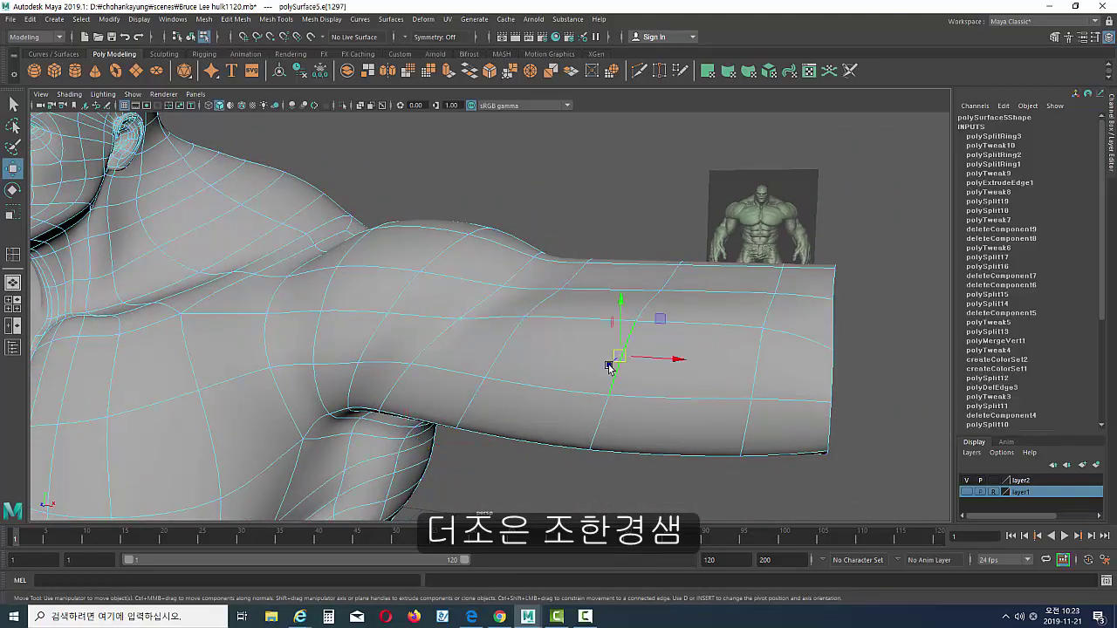
alt+drag(598, 407, 617, 420)
middle_drag(617, 421, 599, 403)
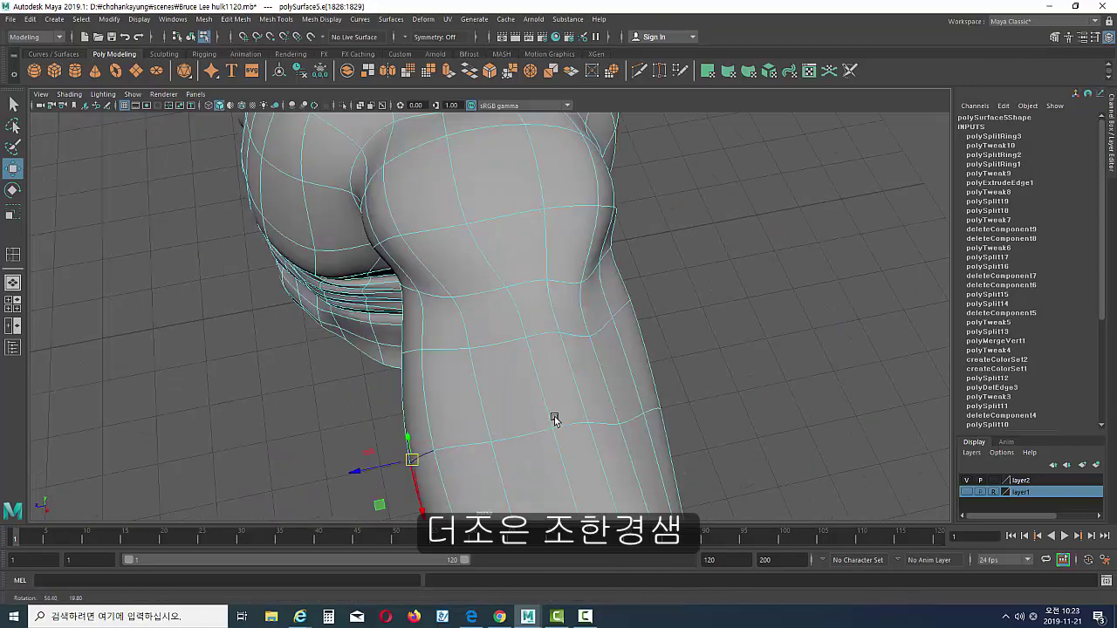
mouse_move(599, 404)
alt+mouse_down()
mouse_move(512, 423)
mouse_move(529, 344)
mouse_move(531, 411)
mouse_move(495, 336)
alt+mouse_up()
- In face mode, select the upper face on the arm's underside
key(F11)
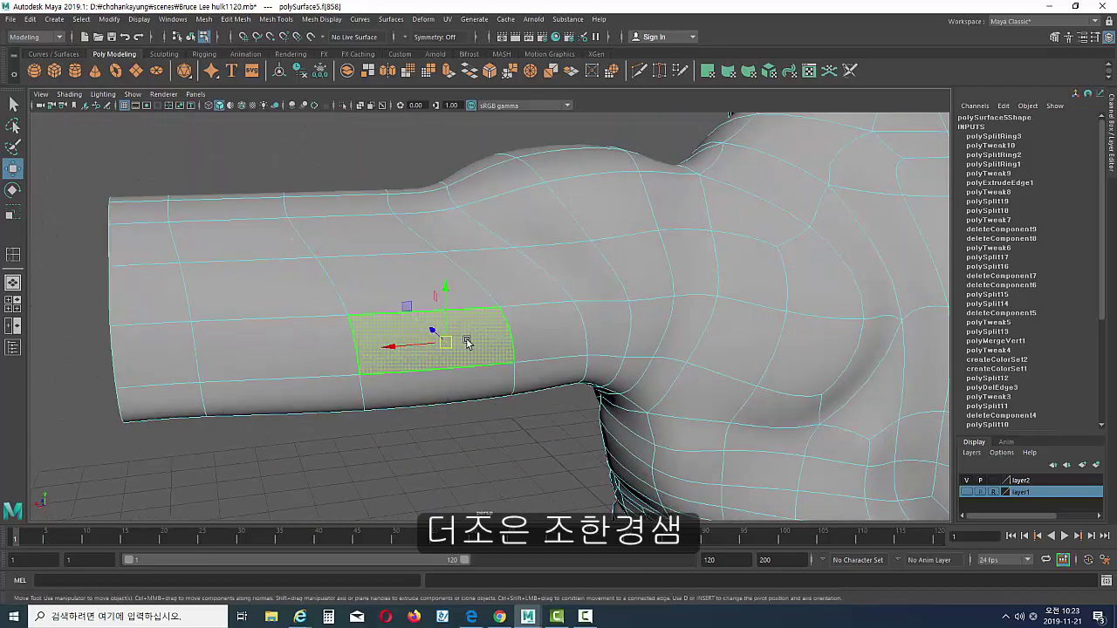
click(468, 373)
alt+drag(469, 373, 466, 421)
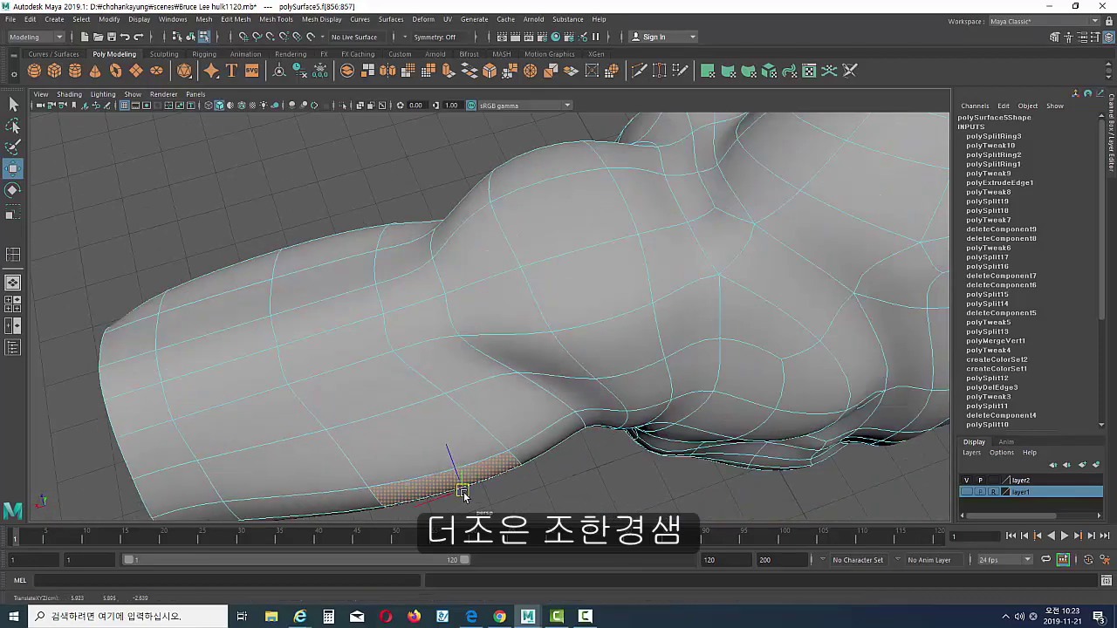
alt+drag(455, 469, 514, 288)
right_click(504, 262)
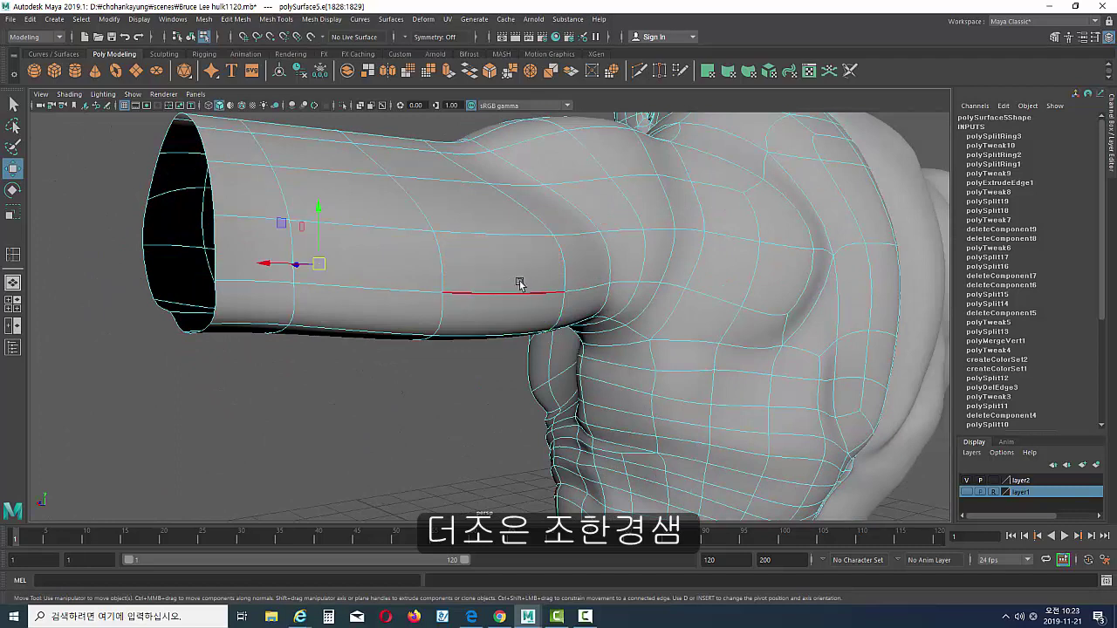
key(F11)
click(514, 262)
- Extend the face selection into a band of faces around the arm
shift+click(525, 292)
alt+drag(525, 292, 516, 219)
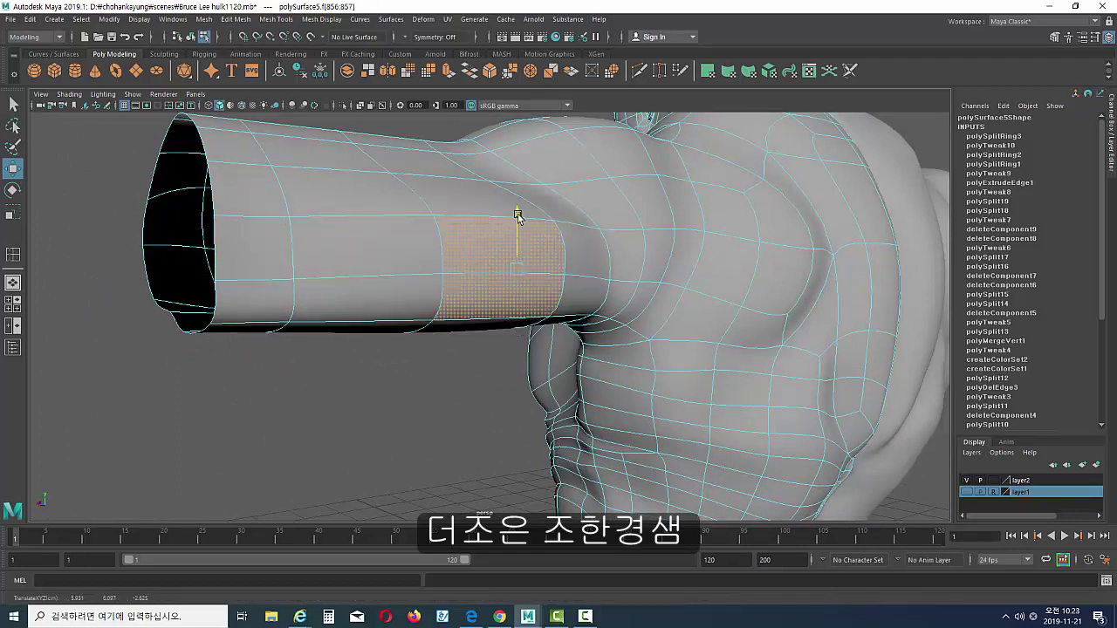
shift+click(340, 240)
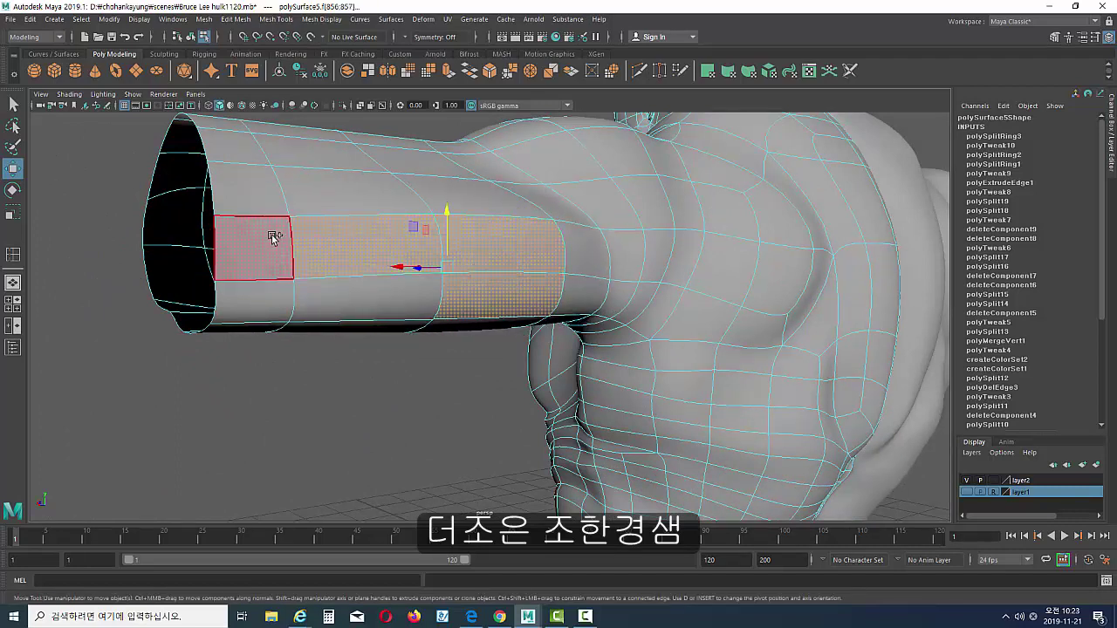
shift+click(262, 249)
shift+click(262, 305)
shift+click(375, 301)
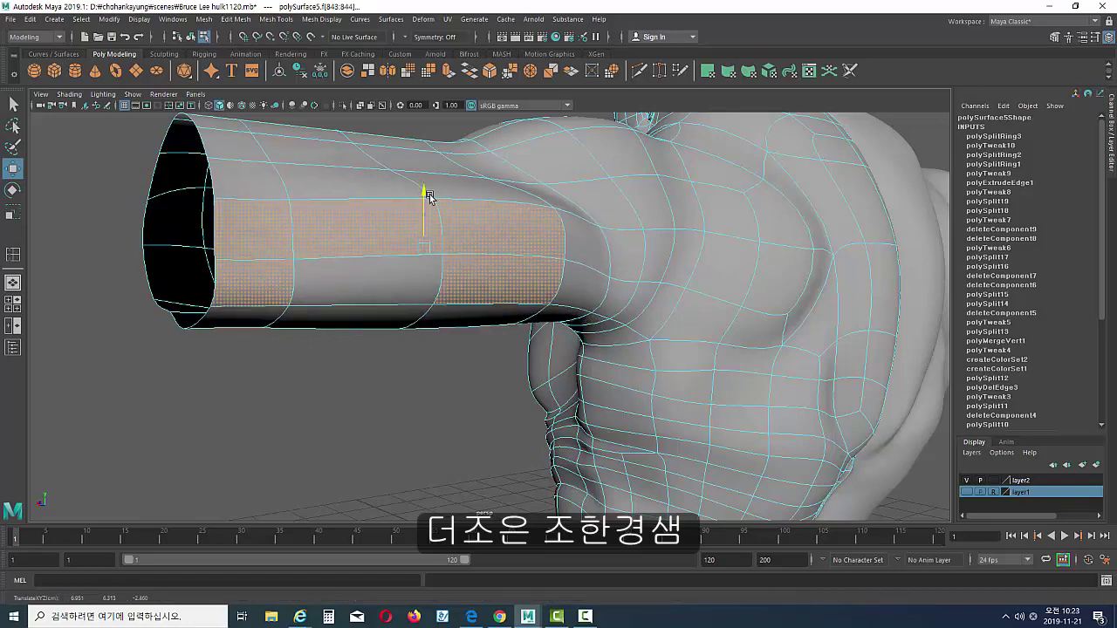
mouse_move(428, 187)
alt+mouse_down()
mouse_move(552, 271)
mouse_move(531, 292)
mouse_move(553, 232)
alt+mouse_up()
- Raise the selected edges near the shoulder, undoing an accidental extra edge pick
key(F10)
click(537, 250)
shift+click(542, 301)
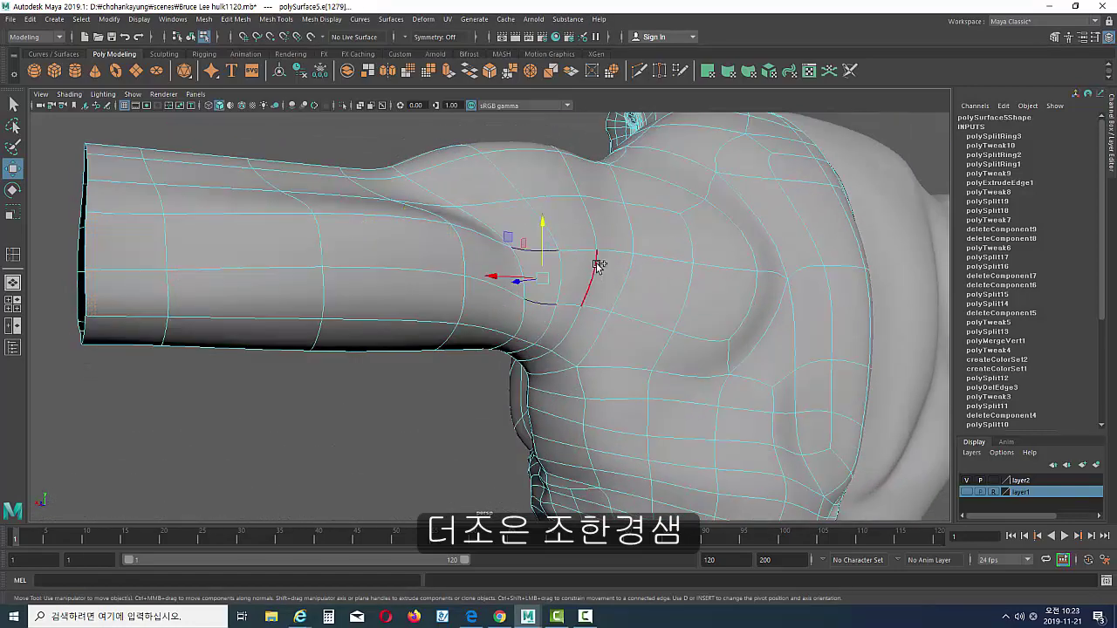
key(ctrl+z)
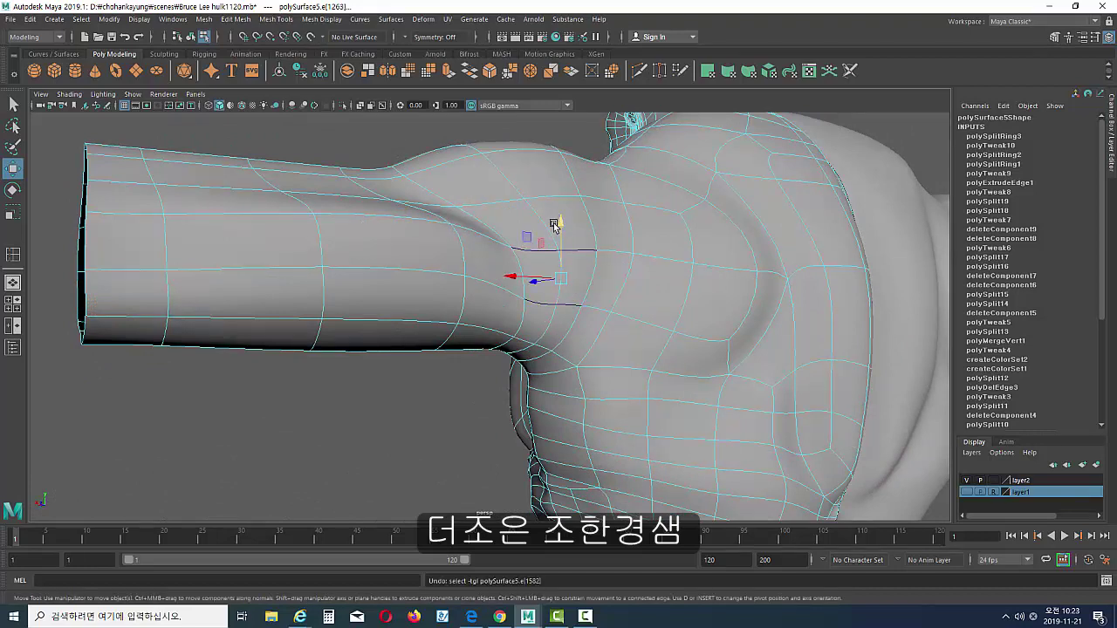
drag(562, 222, 566, 201)
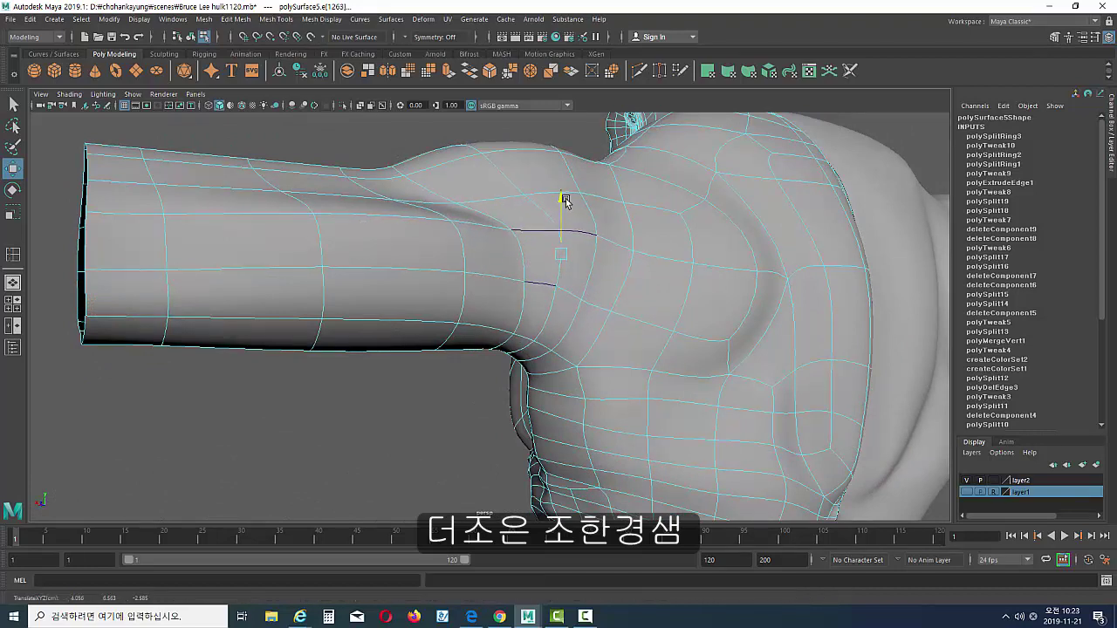
click(646, 252)
- Select a whole edge loop around the arm near its open end
mouse_move(667, 188)
alt+mouse_down()
mouse_move(567, 280)
mouse_move(571, 289)
mouse_move(514, 274)
mouse_move(481, 287)
alt+mouse_up()
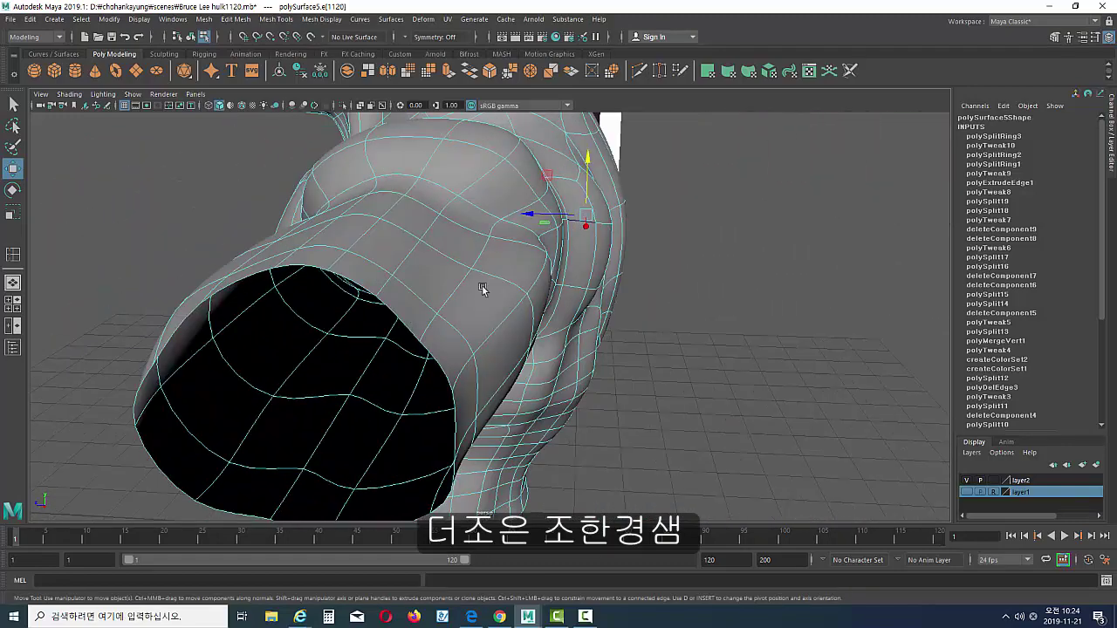
click(442, 316)
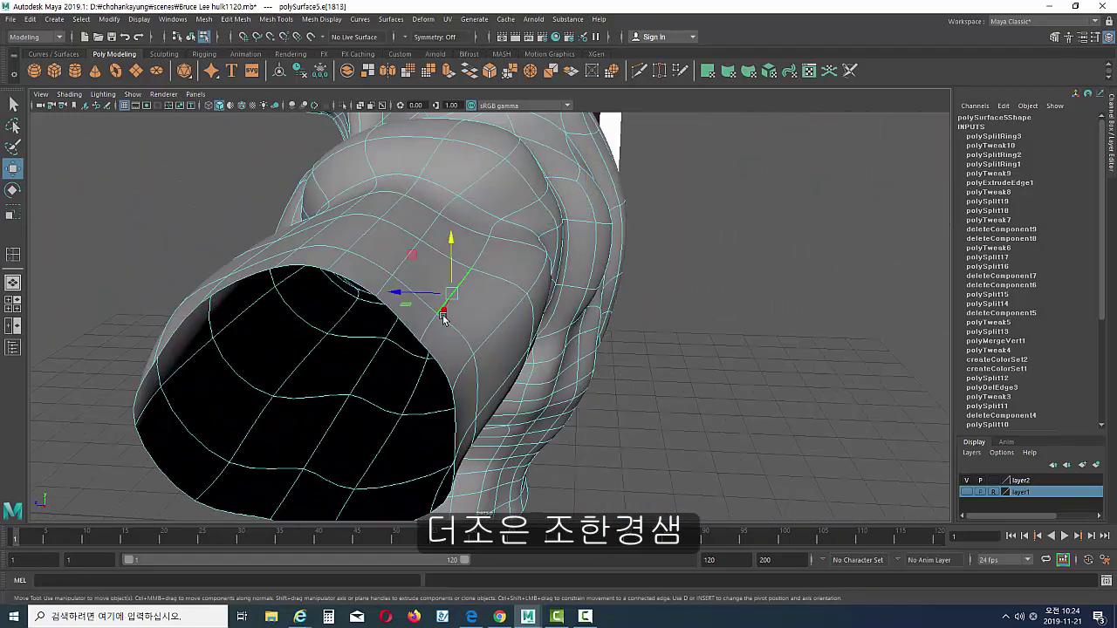
double_click(443, 256)
mouse_move(443, 256)
alt+mouse_down()
mouse_move(372, 251)
mouse_move(317, 287)
alt+mouse_up()
- Move two vertices on the arm opening's rim, then undo the last changes
key(F9)
click(172, 233)
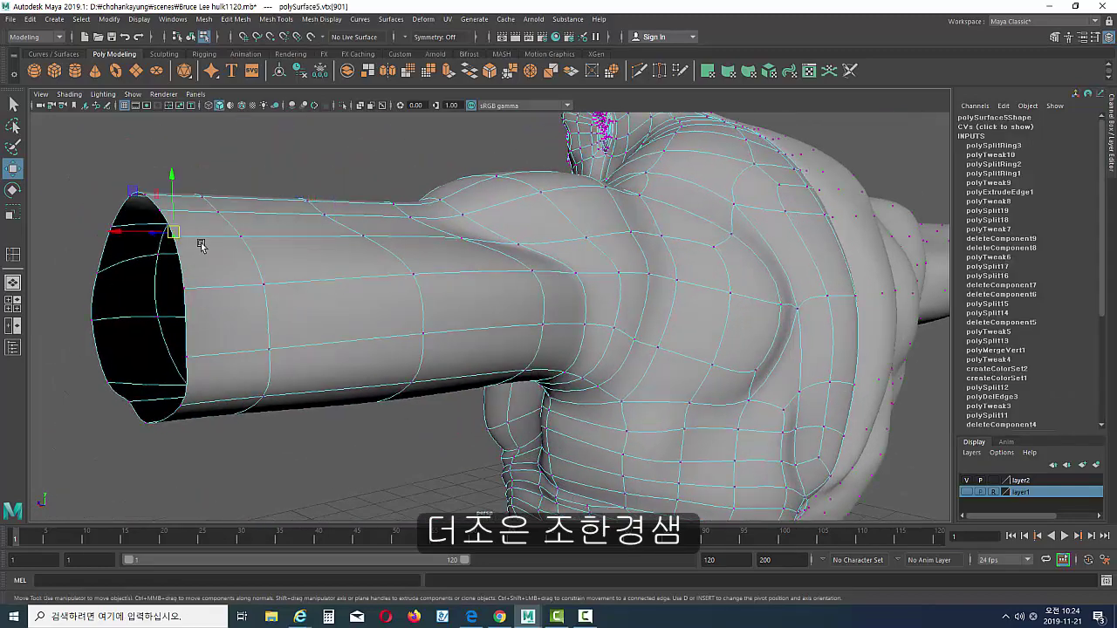
alt+drag(201, 246, 170, 262)
click(164, 296)
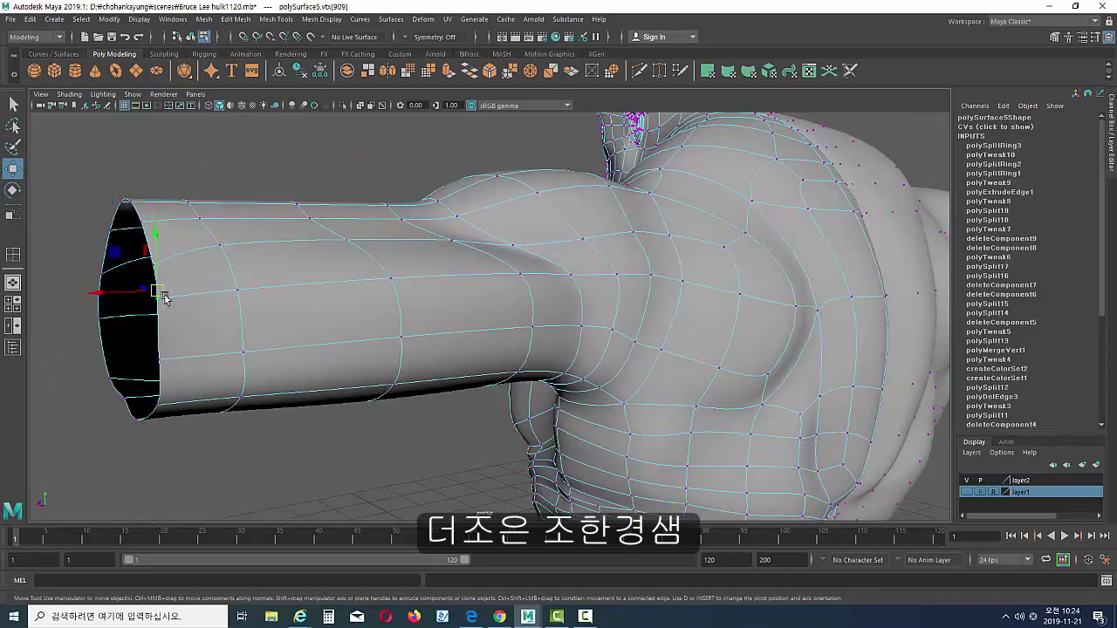
middle_drag(161, 230, 158, 266)
key(ctrl+z)
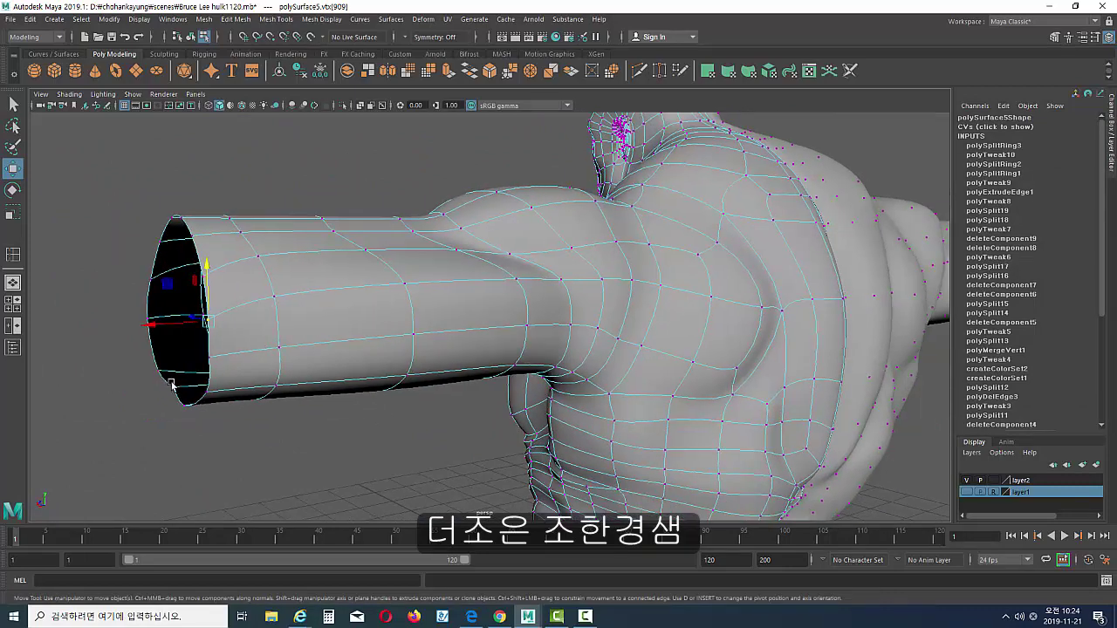
key(ctrl+z)
key(ctrl+z)
key(ctrl+z)
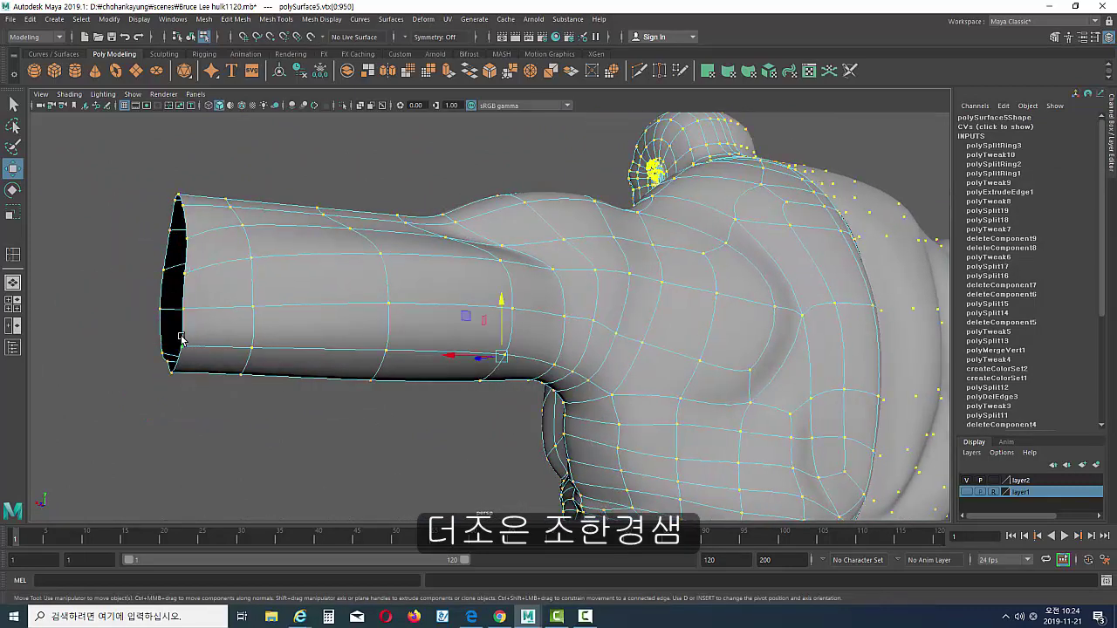
- Pick lower rim vertices and a vertex on the arm, orbiting to check the arm's shape
click(181, 341)
click(182, 324)
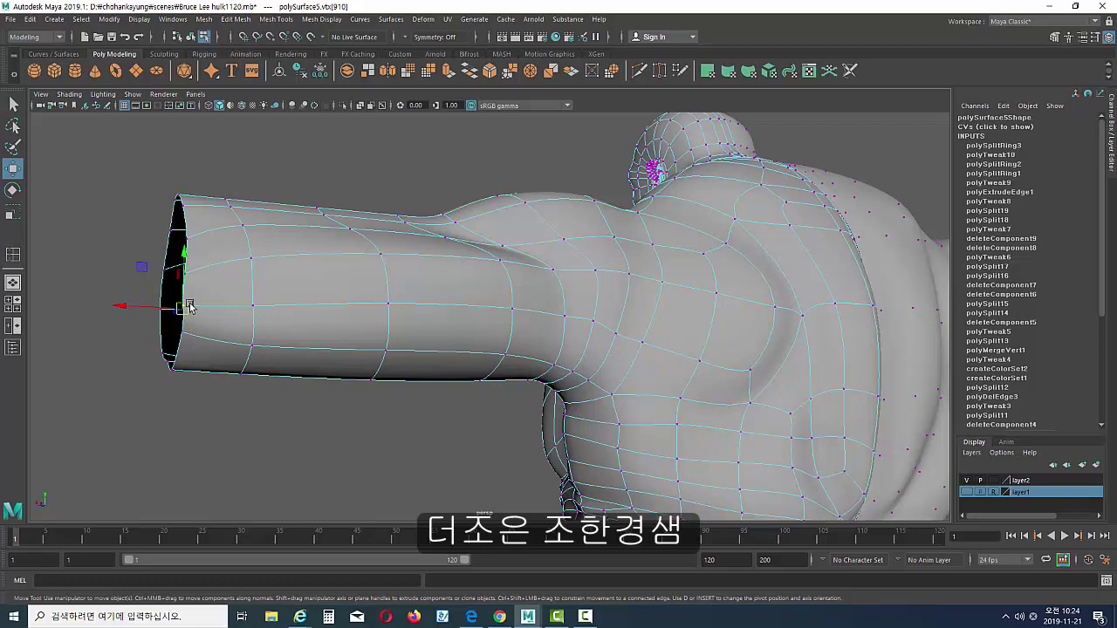
click(239, 347)
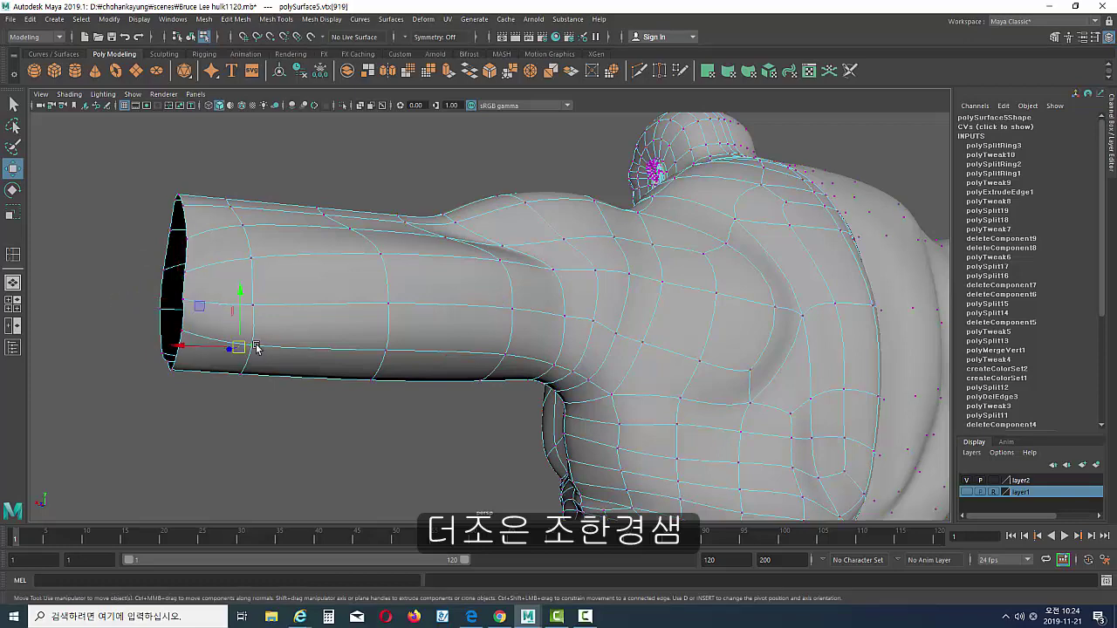
mouse_move(242, 347)
alt+mouse_down()
mouse_move(548, 324)
mouse_move(549, 391)
mouse_move(542, 310)
mouse_move(524, 344)
mouse_move(498, 357)
mouse_move(542, 369)
mouse_move(497, 369)
alt+mouse_up()
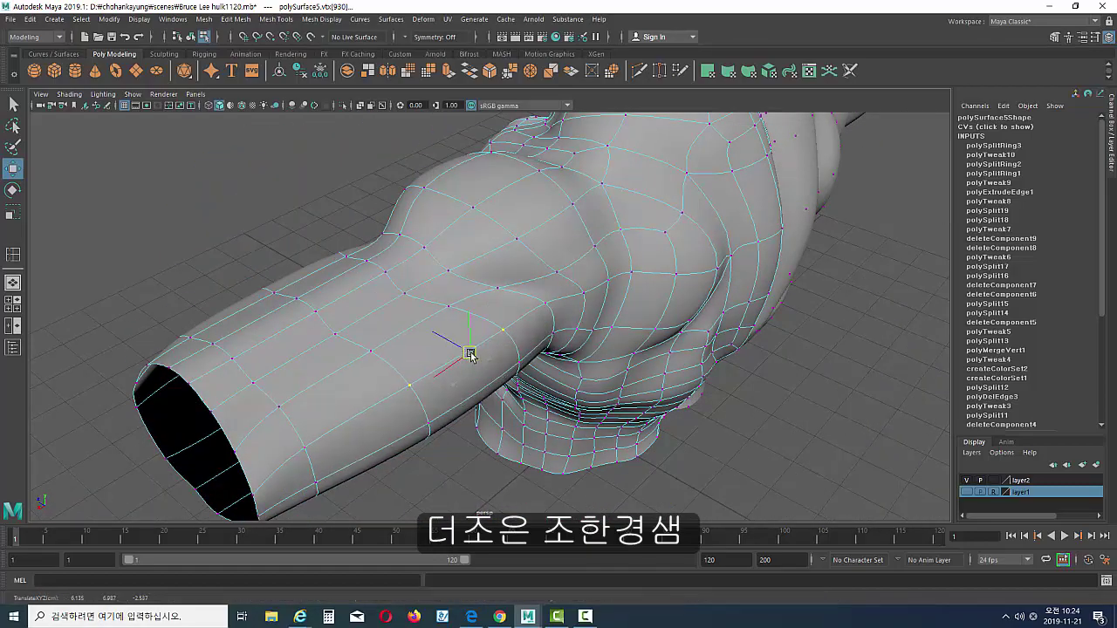
mouse_move(469, 357)
alt+mouse_down()
mouse_move(451, 373)
mouse_move(503, 370)
alt+mouse_up()
click(355, 395)
mouse_move(355, 395)
alt+mouse_down()
mouse_move(374, 429)
mouse_move(367, 369)
mouse_move(386, 349)
mouse_move(361, 311)
alt+mouse_up()
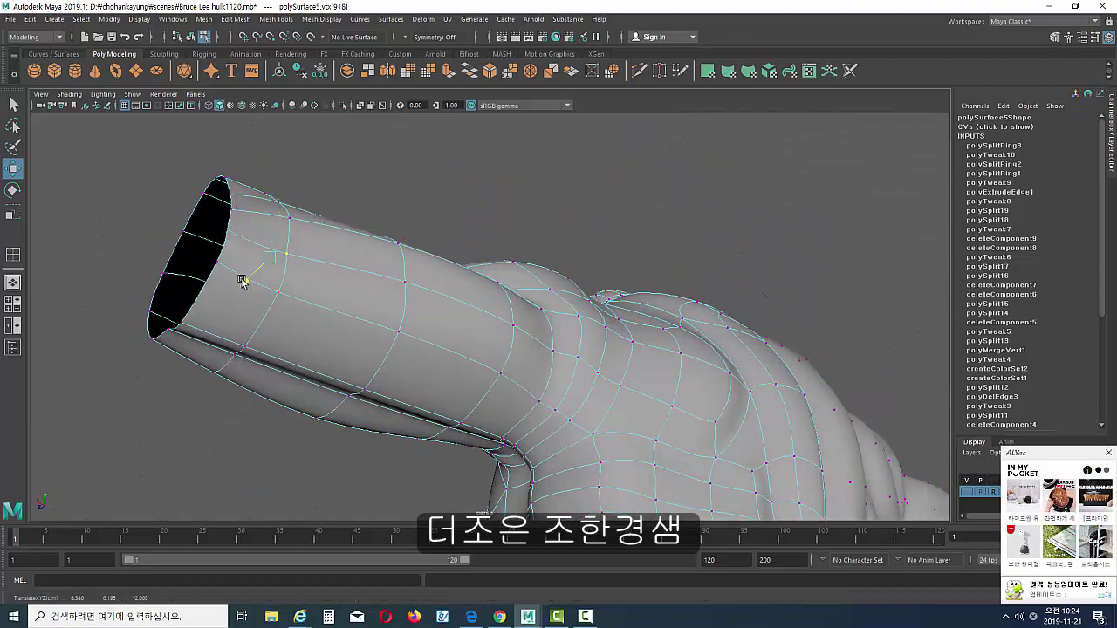
mouse_move(274, 228)
alt+mouse_down()
mouse_move(403, 341)
mouse_move(486, 295)
alt+mouse_up()
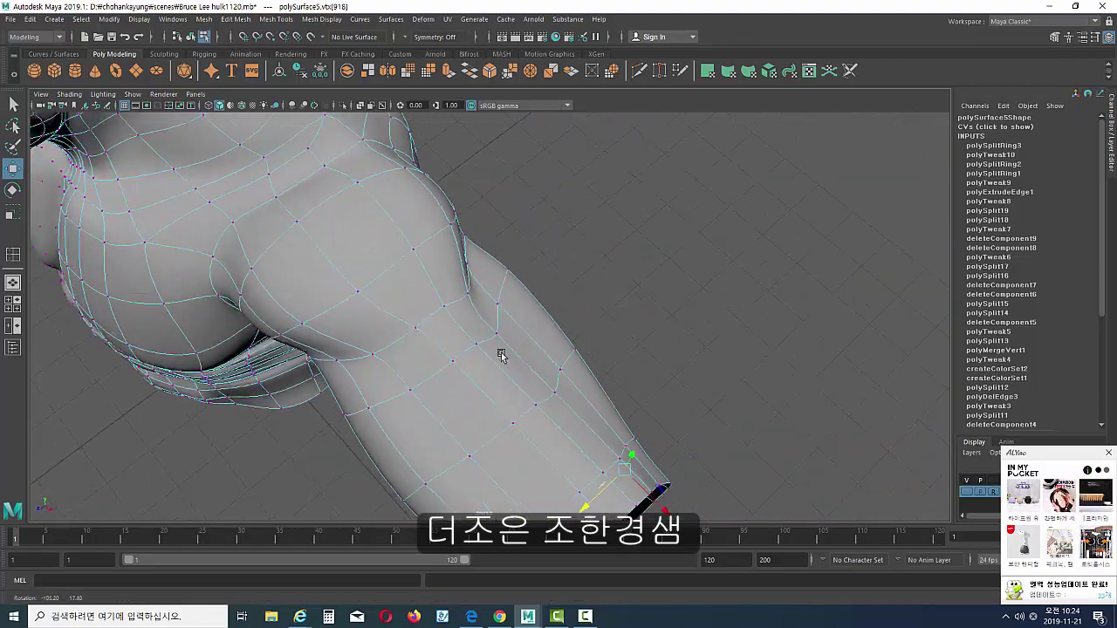
- Inspect the upper arm, pick edges at the shoulder, then zoom out to a front view
right_drag(486, 294, 543, 245)
alt+drag(543, 250, 558, 264)
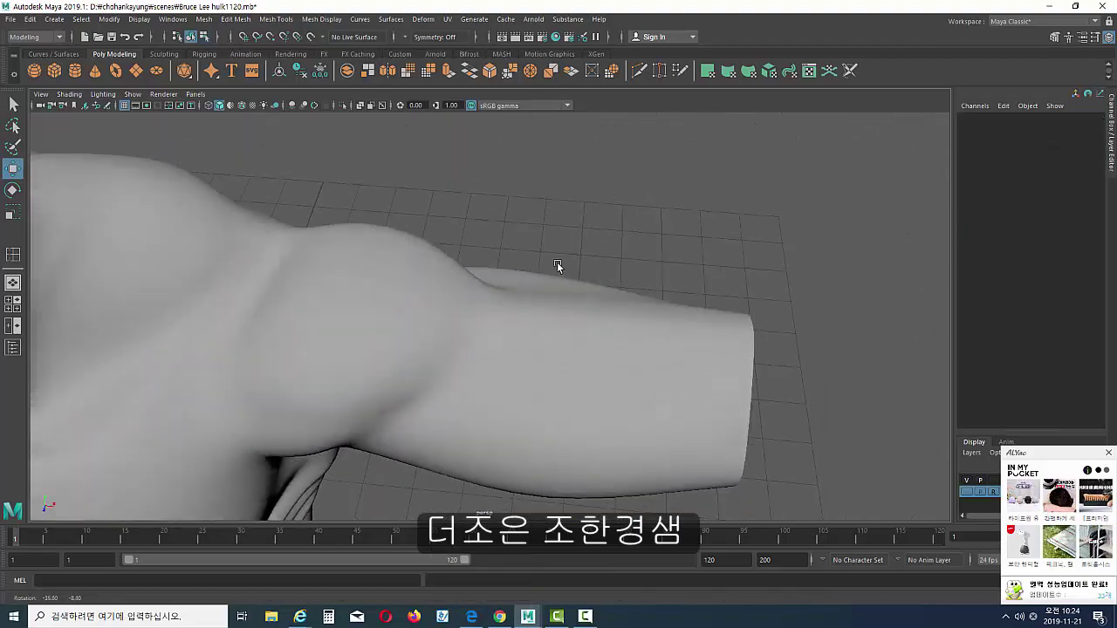
click(454, 294)
mouse_move(454, 294)
alt+mouse_down()
mouse_move(389, 264)
mouse_move(397, 203)
mouse_move(460, 232)
mouse_move(373, 319)
mouse_move(349, 289)
mouse_move(467, 348)
mouse_move(442, 312)
mouse_move(511, 312)
mouse_move(498, 323)
mouse_move(520, 348)
alt+mouse_up()
click(397, 202)
alt+right_drag(519, 347, 364, 375)
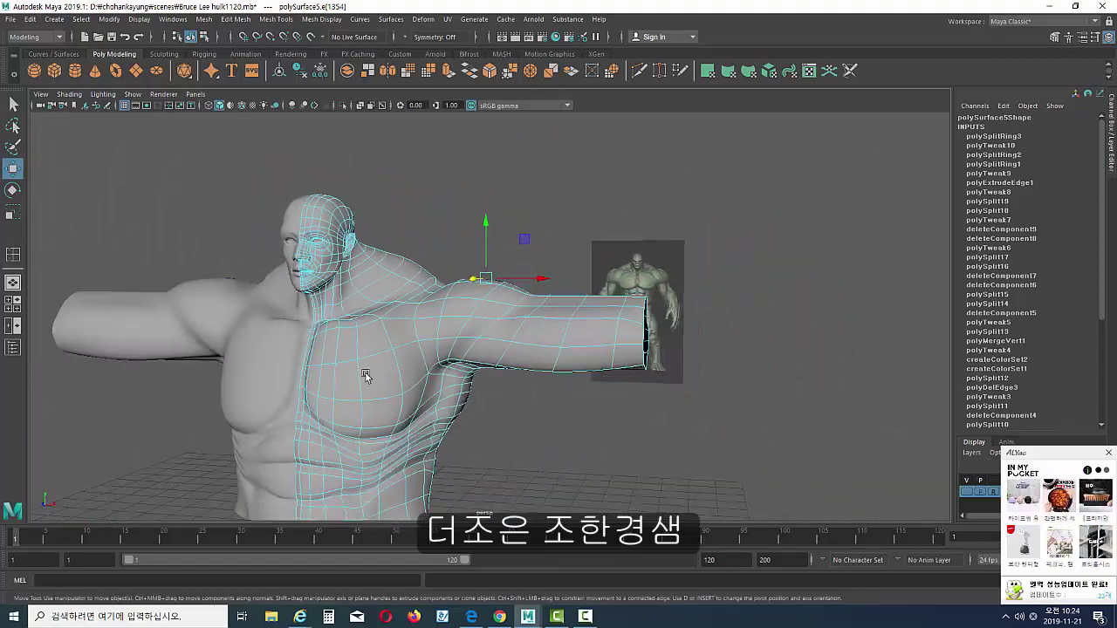
mouse_move(364, 374)
alt+mouse_down()
mouse_move(410, 349)
mouse_move(458, 295)
alt+mouse_up()
- In vertex mode, pull two vertices along the arm's lower edge upward
right_click(459, 295)
click(516, 279)
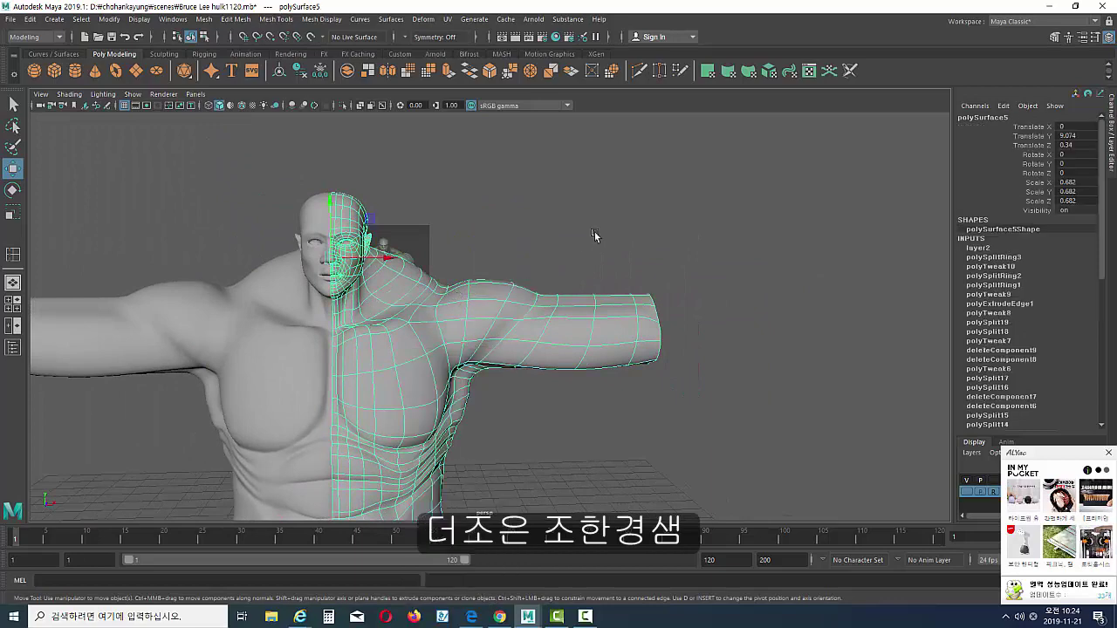
key(F9)
click(579, 308)
drag(583, 283, 583, 250)
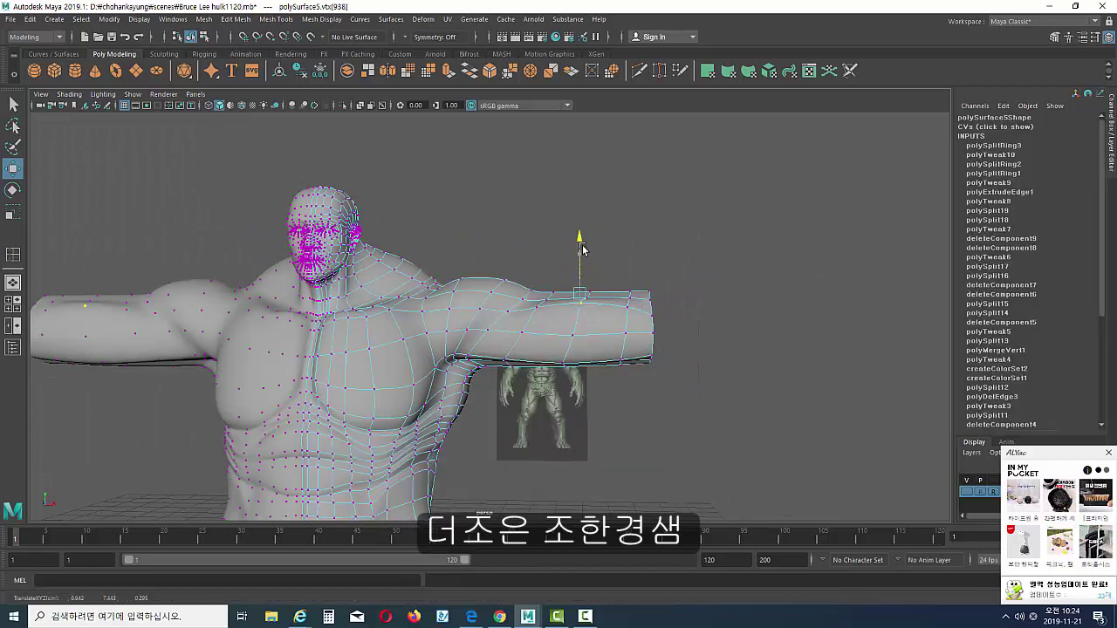
click(568, 365)
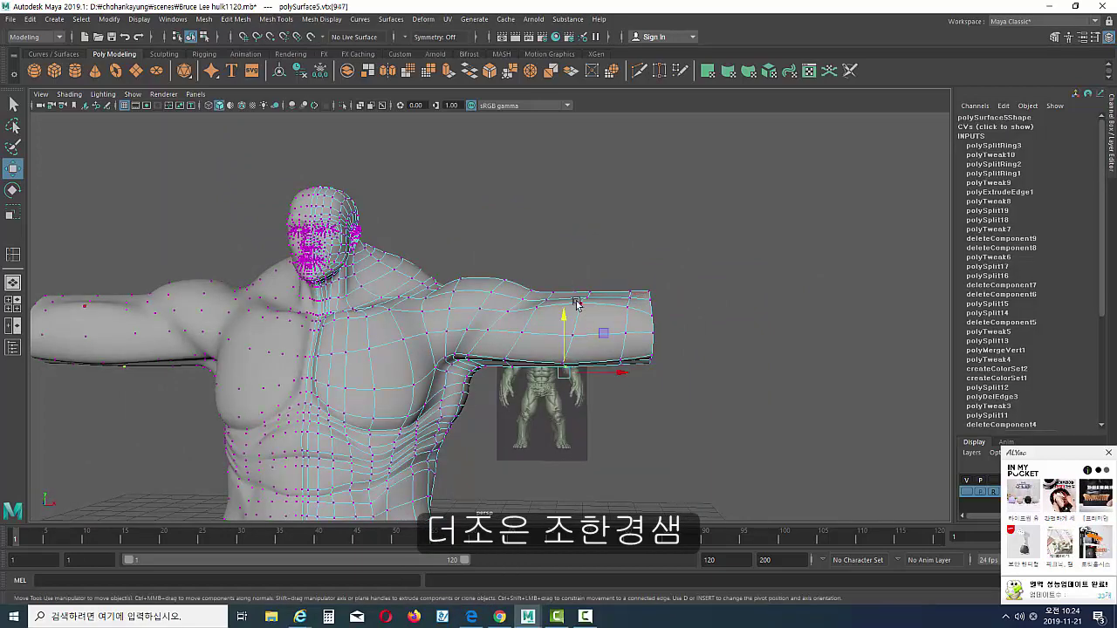
key(F8)
key(F8)
click(558, 371)
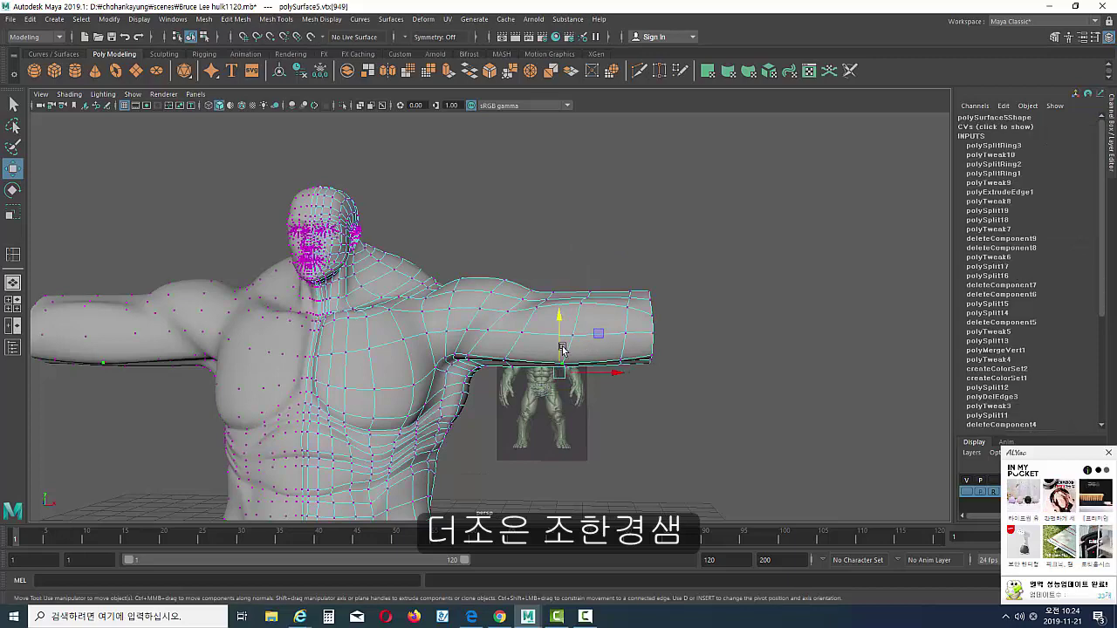
mouse_move(559, 370)
mouse_down()
mouse_move(559, 321)
mouse_move(646, 363)
mouse_up()
click(646, 391)
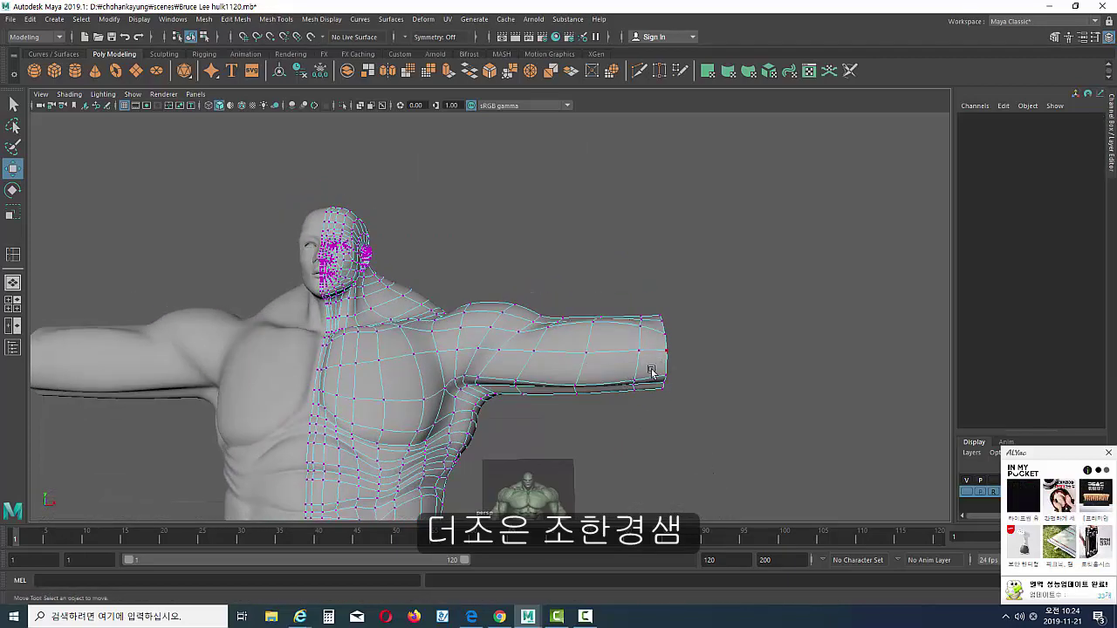
- Nudge the top and lower vertices at the arm's open end slightly
scroll(678, 399, up, 5)
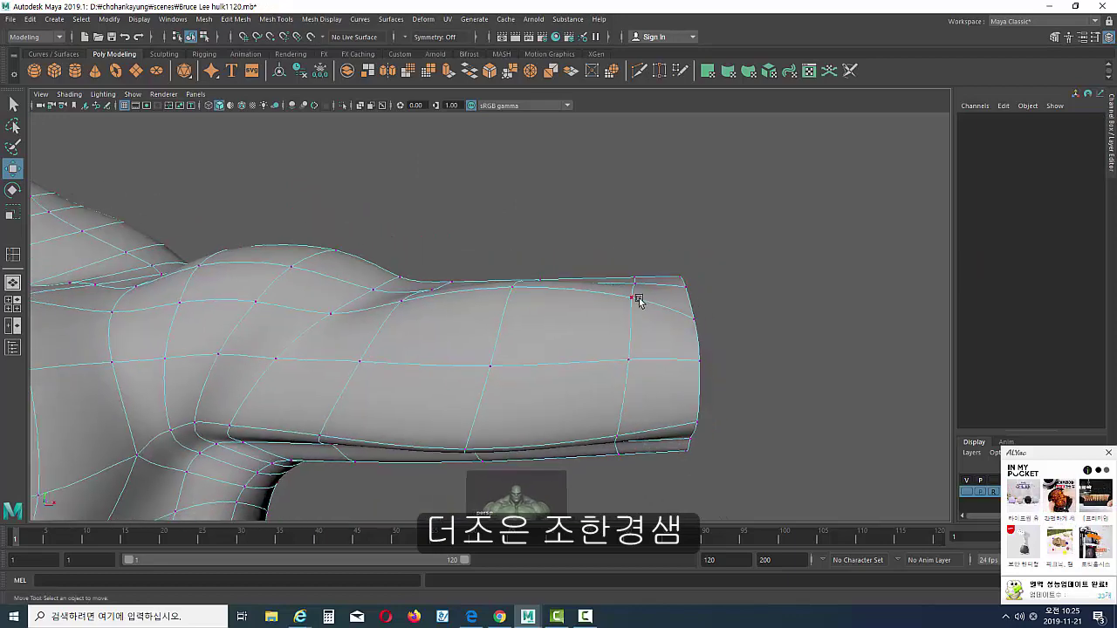
click(637, 301)
drag(642, 297, 651, 310)
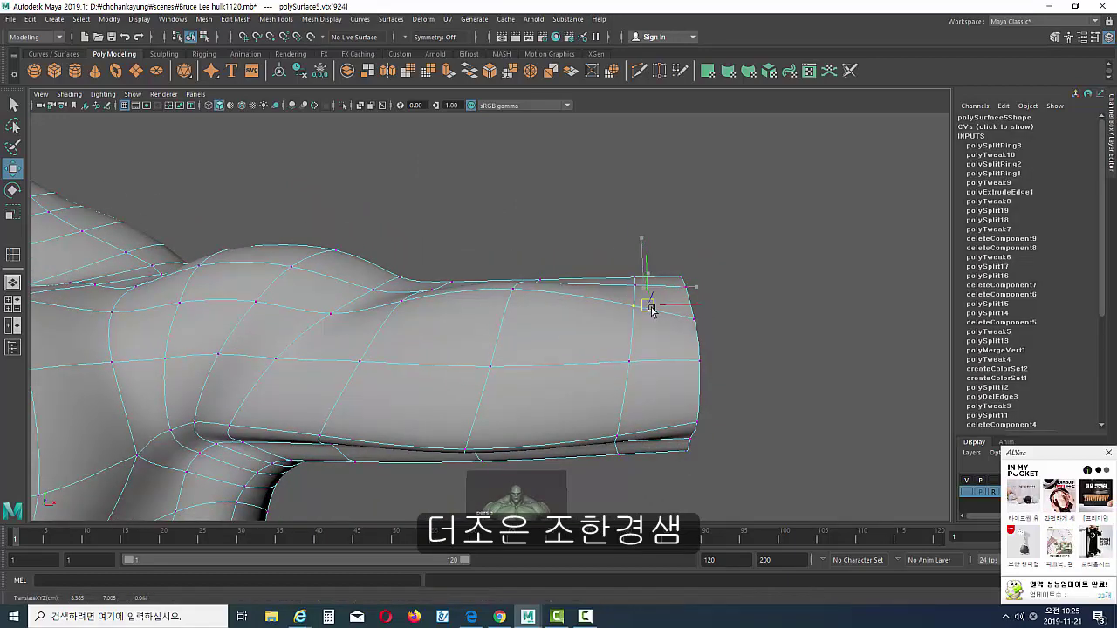
click(630, 412)
drag(699, 425, 705, 417)
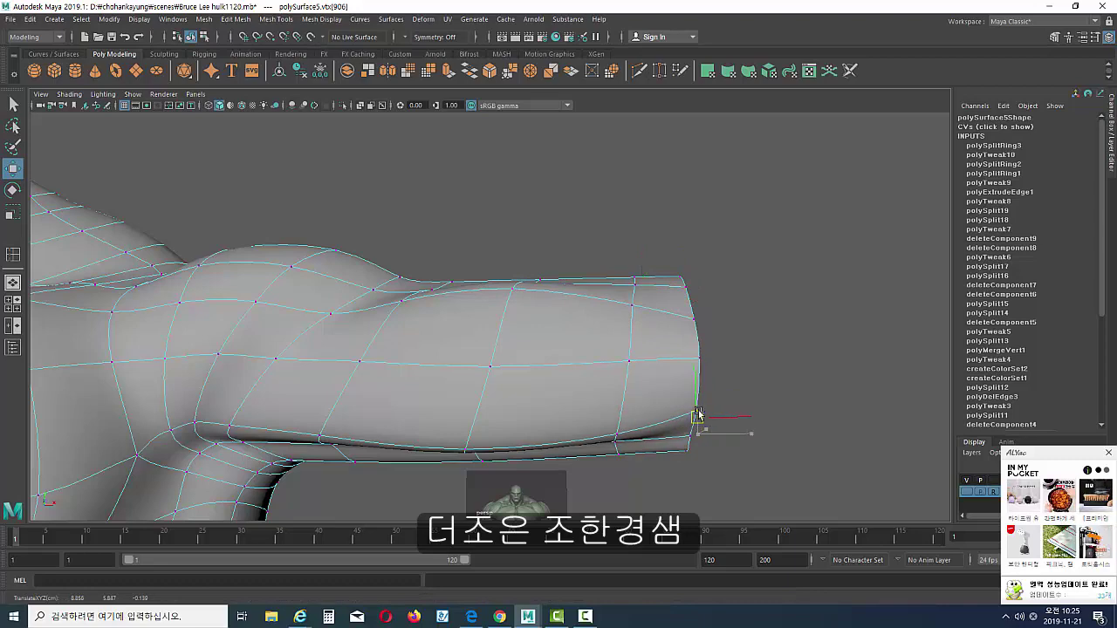
scroll(663, 422, down, 5)
- Orbit around the arm and reselect the retopology mesh for vertex editing
right_drag(548, 307, 621, 278)
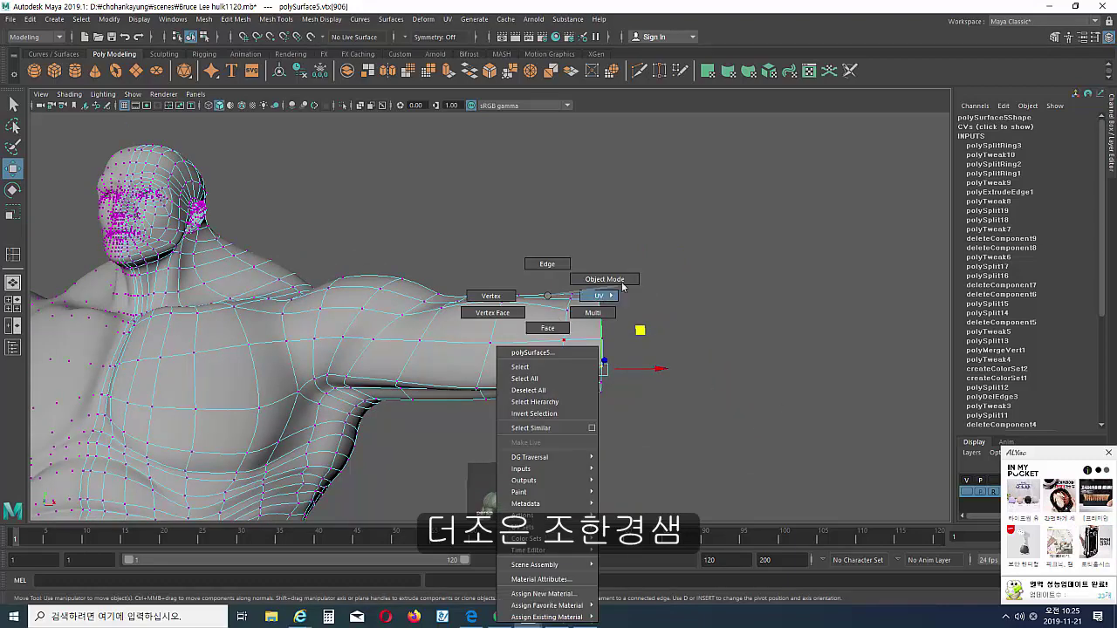
click(629, 272)
mouse_move(630, 272)
alt+mouse_down()
mouse_move(548, 399)
mouse_move(486, 302)
mouse_move(423, 369)
mouse_move(424, 304)
mouse_move(320, 324)
alt+mouse_up()
click(423, 369)
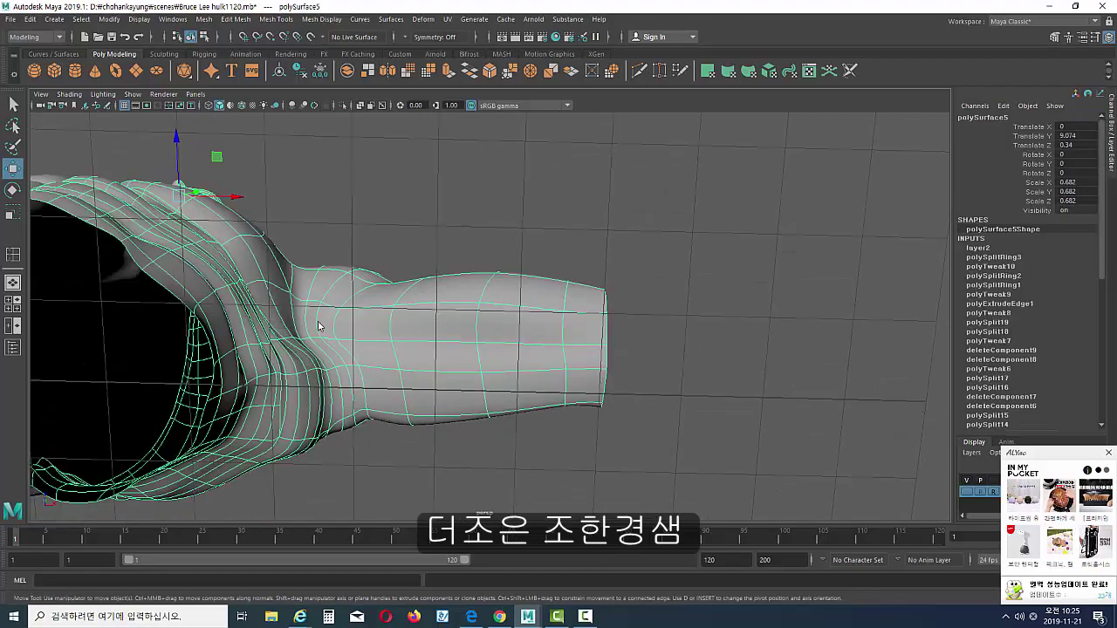
key(F8)
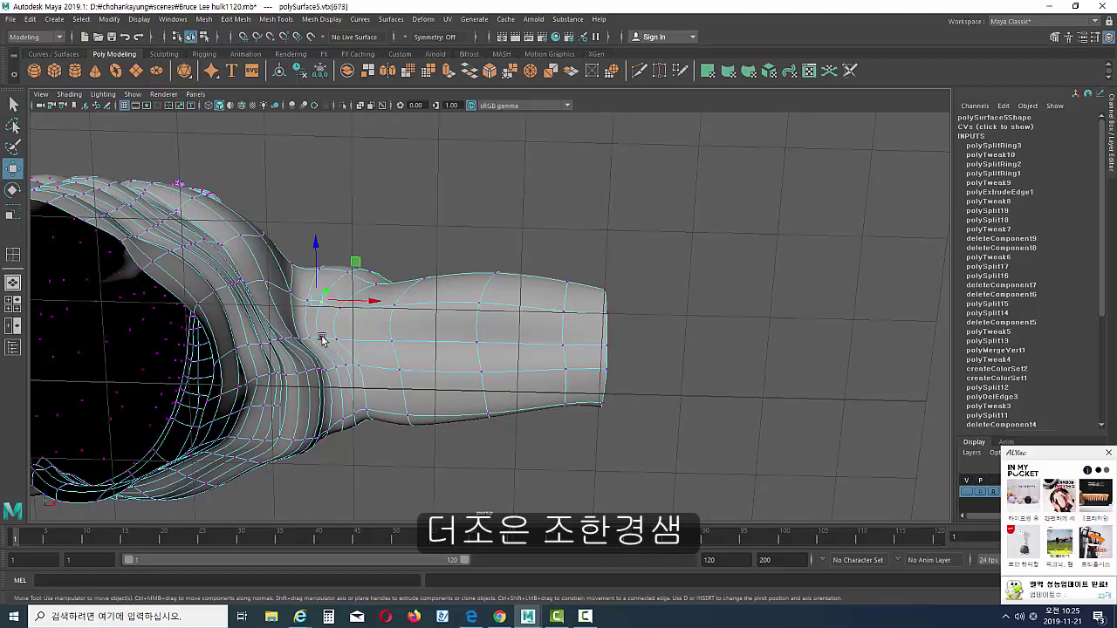
scroll(410, 332, up, 3)
scroll(413, 326, up, 3)
- Pull a shoulder vertex down-left, then slide it along the arm
click(245, 287)
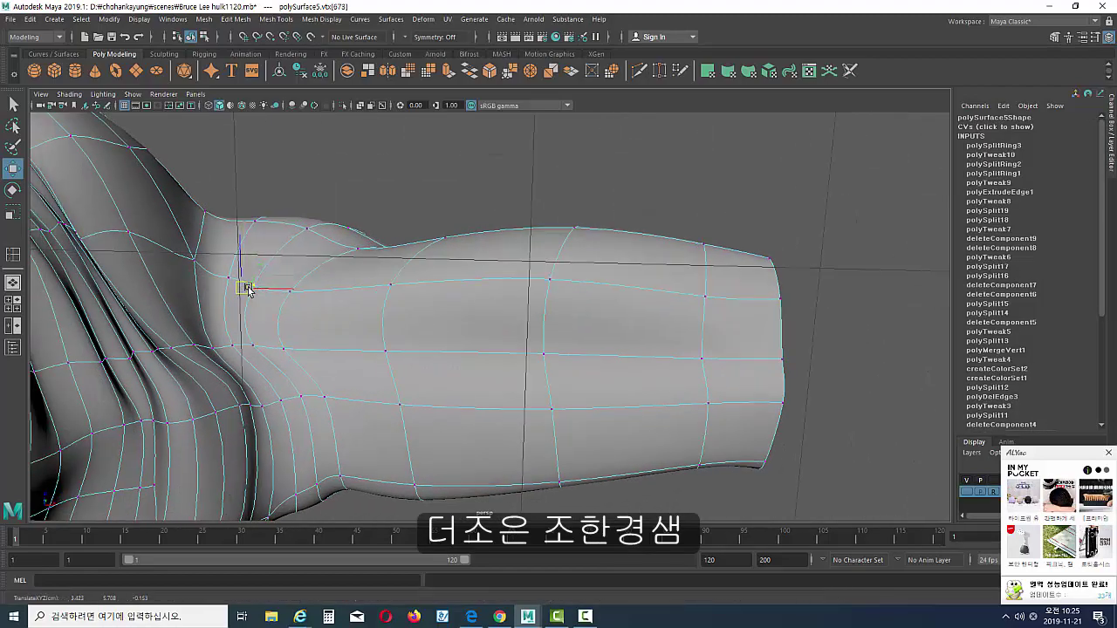
drag(248, 290, 238, 304)
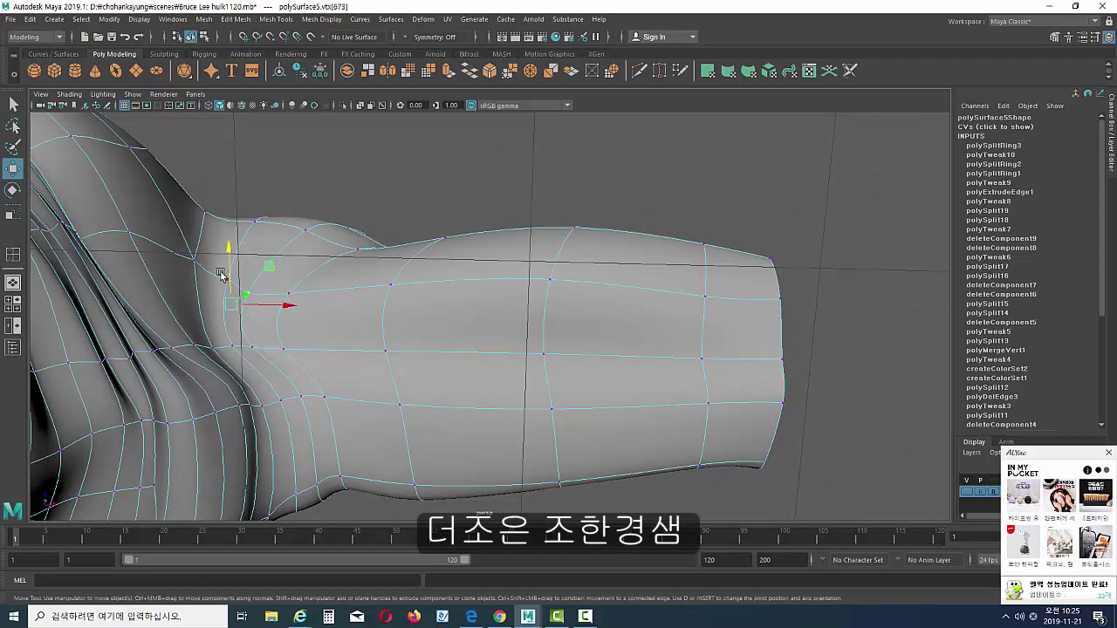
click(222, 290)
click(242, 301)
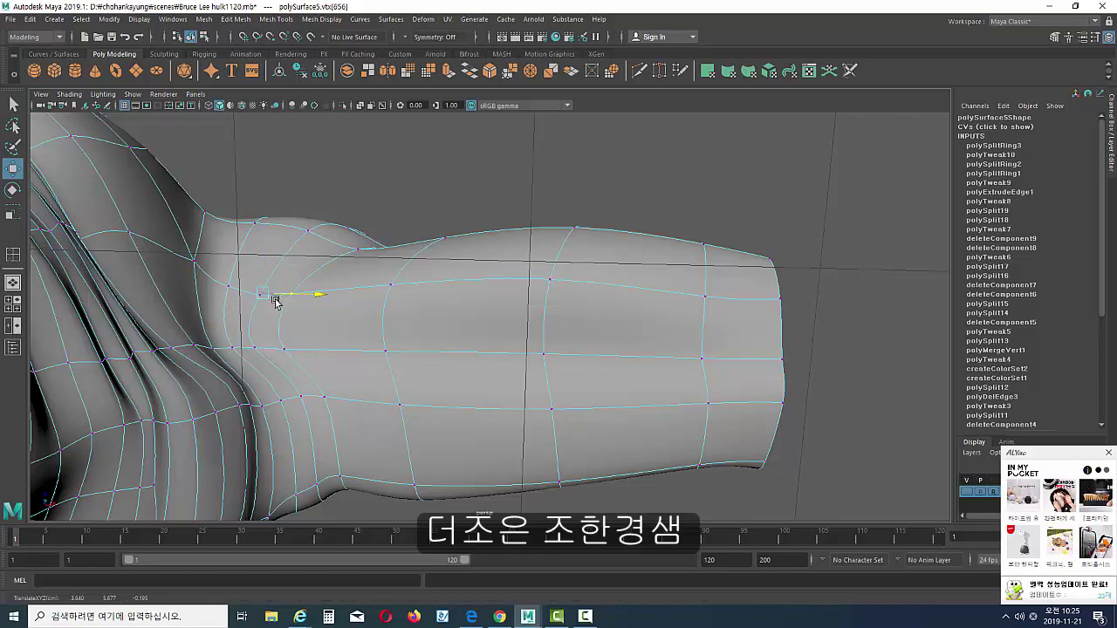
mouse_move(273, 309)
mouse_down()
mouse_move(269, 355)
mouse_move(324, 393)
mouse_move(361, 379)
mouse_move(347, 395)
mouse_move(391, 360)
mouse_move(336, 365)
mouse_move(423, 353)
mouse_up()
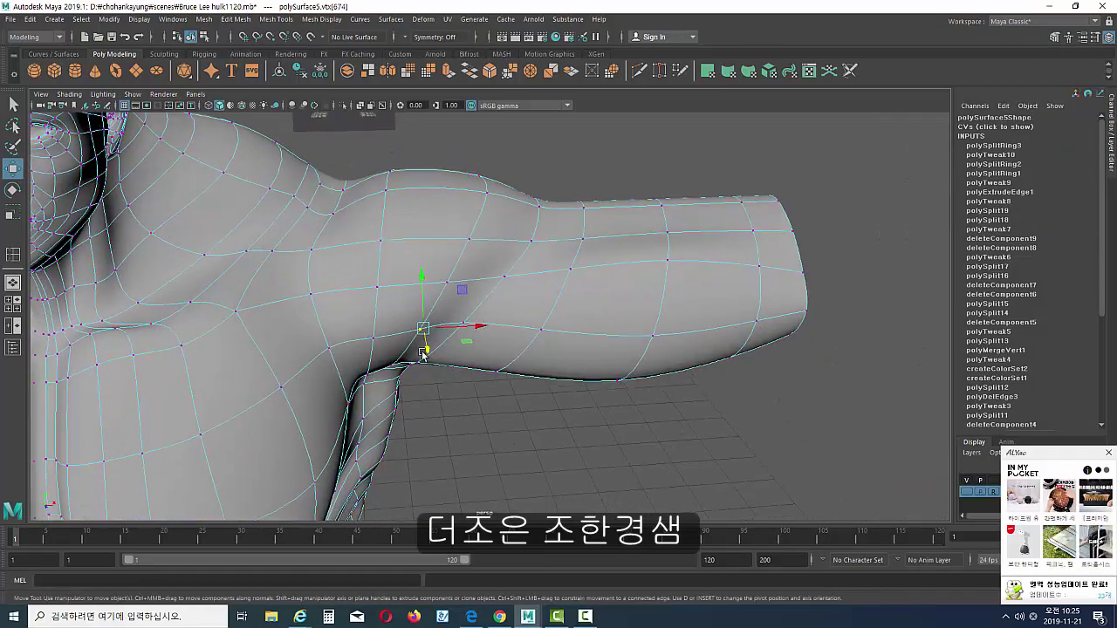
- Add a second shoulder vertex and orbit closer to check the arm's side
mouse_move(455, 312)
alt+mouse_down()
mouse_move(391, 286)
mouse_move(584, 294)
mouse_move(583, 260)
mouse_move(604, 266)
alt+mouse_up()
shift+click(596, 257)
alt+drag(523, 314, 605, 305)
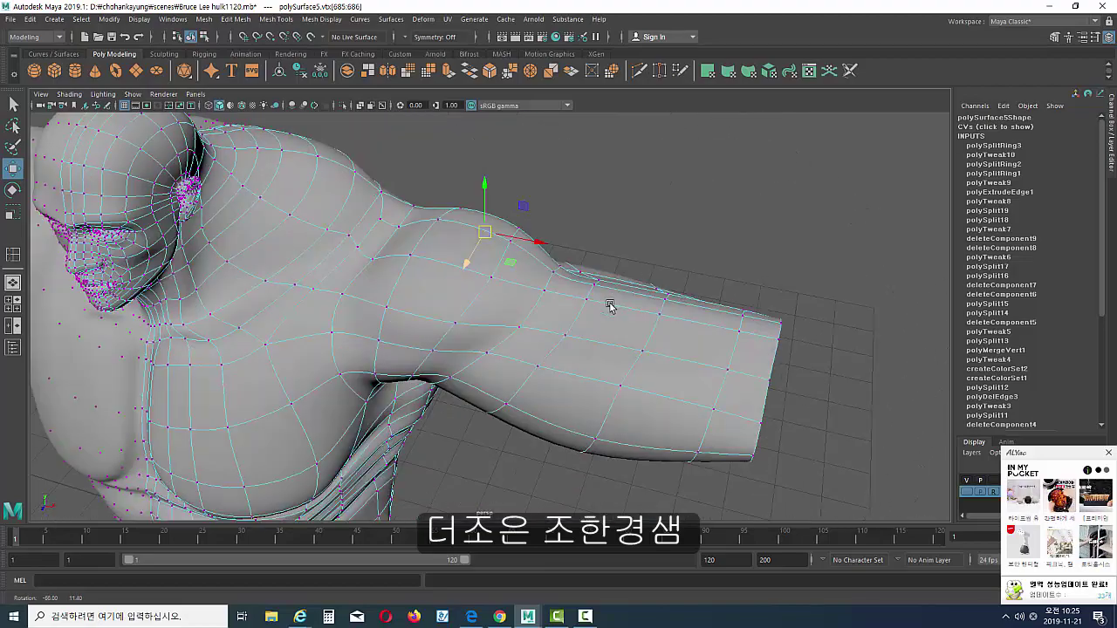
alt+right_drag(606, 305, 628, 297)
alt+drag(629, 297, 656, 287)
alt+right_drag(656, 288, 712, 354)
mouse_move(712, 353)
alt+mouse_down()
mouse_move(591, 364)
mouse_move(570, 401)
alt+mouse_up()
mouse_move(458, 389)
alt+mouse_down()
mouse_move(643, 379)
mouse_move(669, 355)
alt+mouse_up()
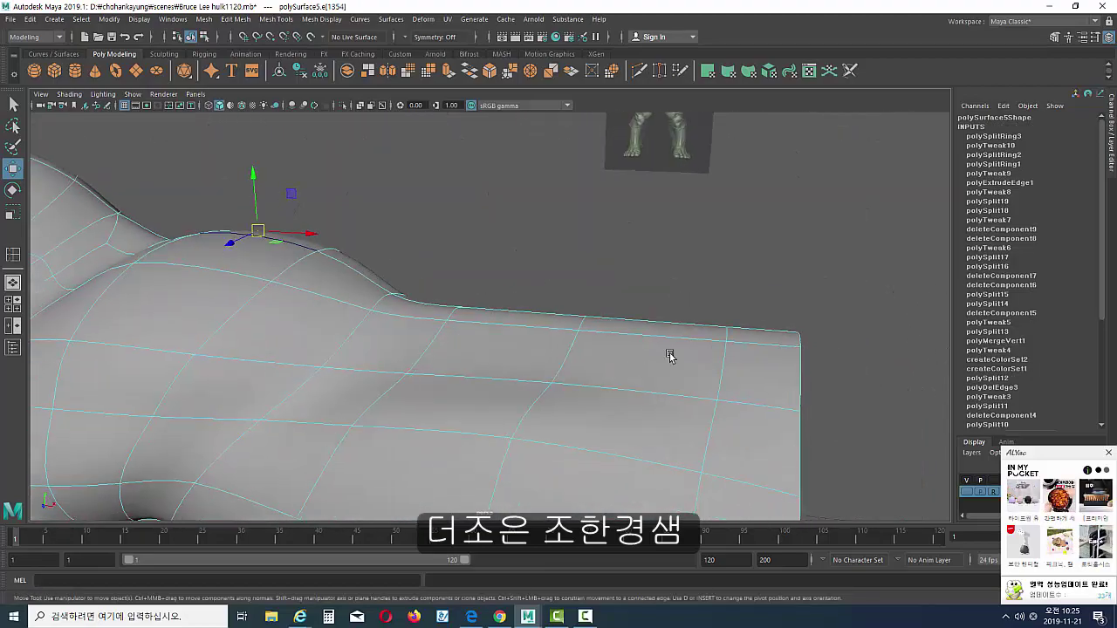
- Lower the corner edge at the arm's end and select a face on the arm's top
click(800, 339)
alt+drag(799, 339, 818, 300)
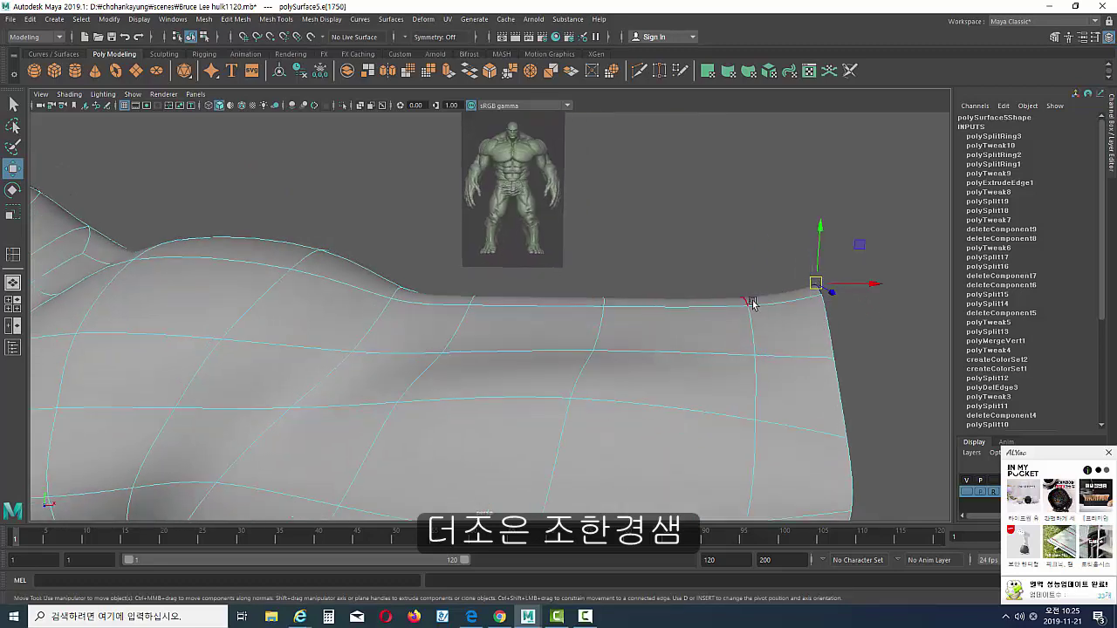
drag(756, 297, 760, 304)
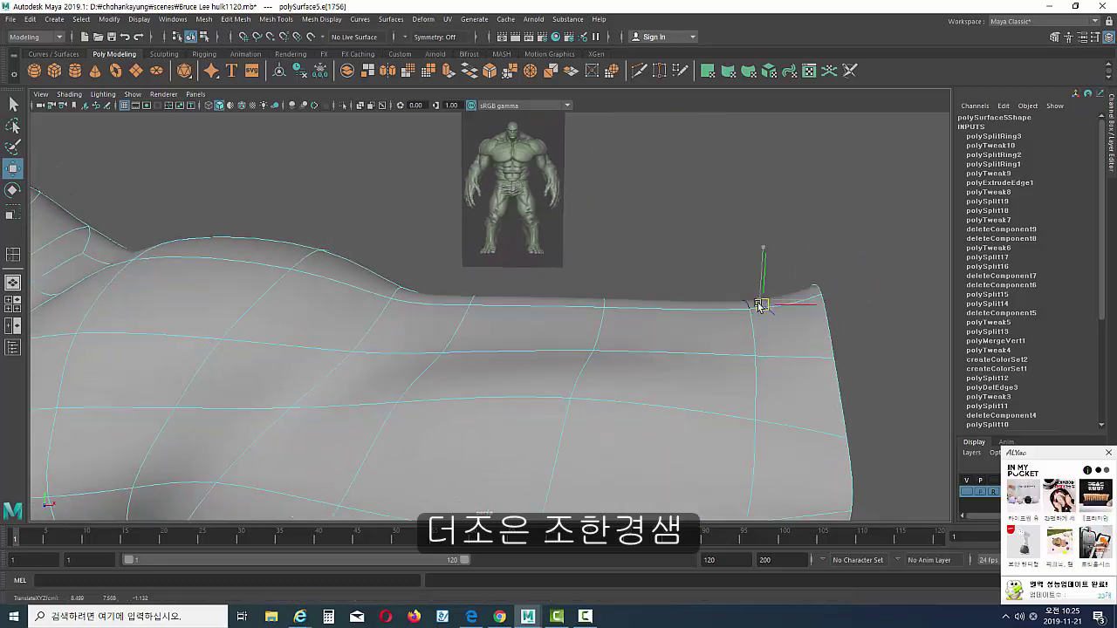
key(F11)
click(486, 295)
mouse_move(486, 295)
alt+mouse_down()
mouse_move(546, 290)
mouse_move(631, 367)
mouse_move(406, 338)
alt+mouse_up()
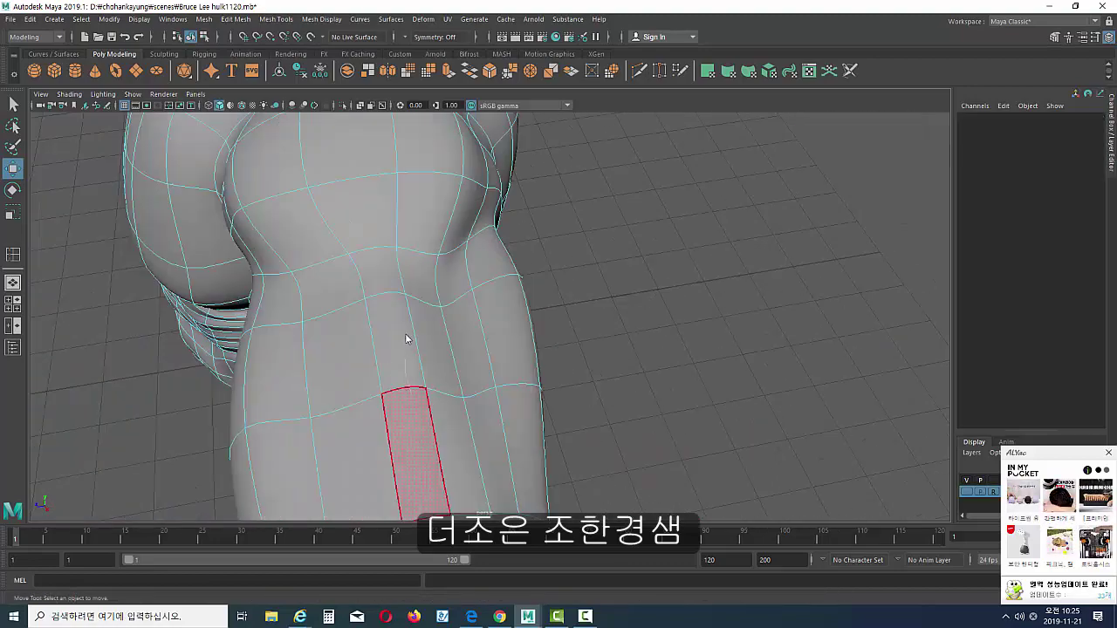
- Choose an edge on the lower body mesh and inspect the hip and limb from below
click(379, 352)
click(350, 348)
click(314, 347)
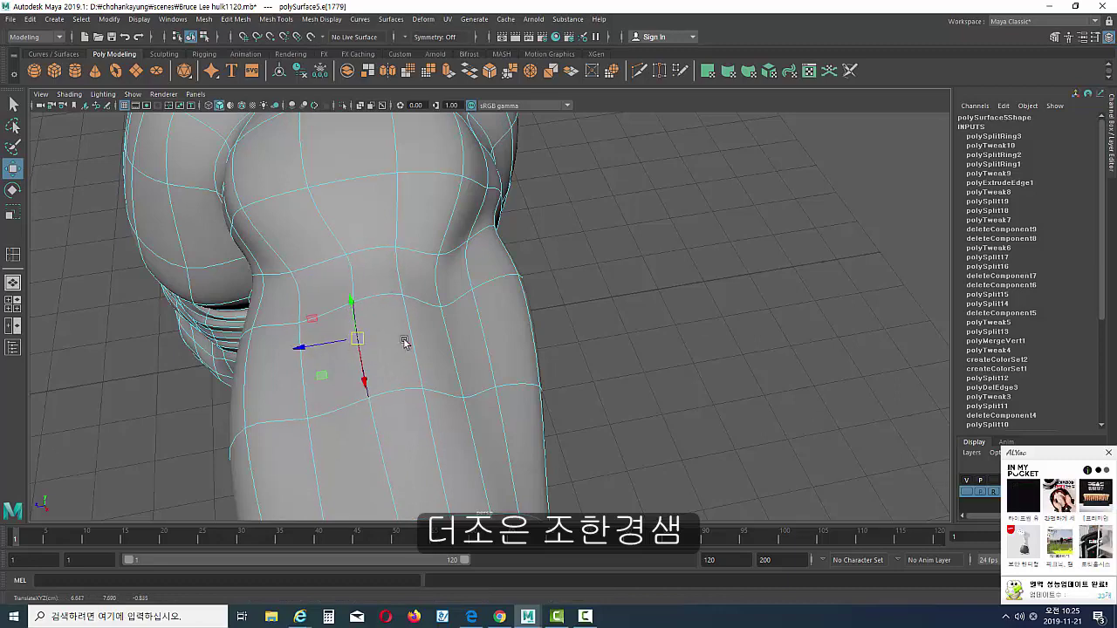
click(388, 338)
click(434, 326)
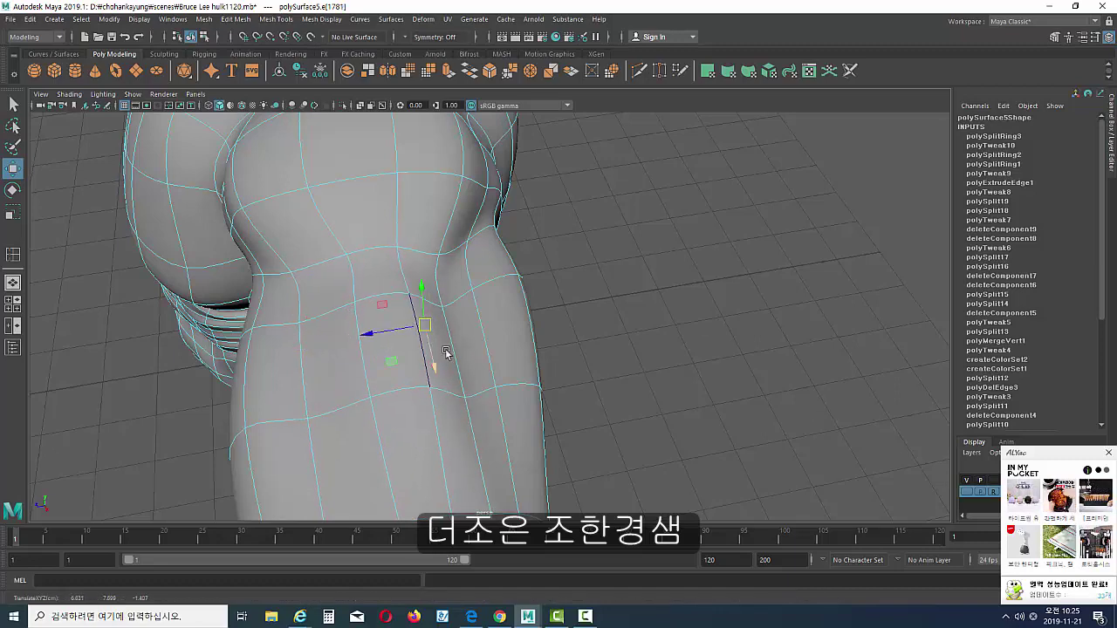
alt+drag(445, 352, 429, 300)
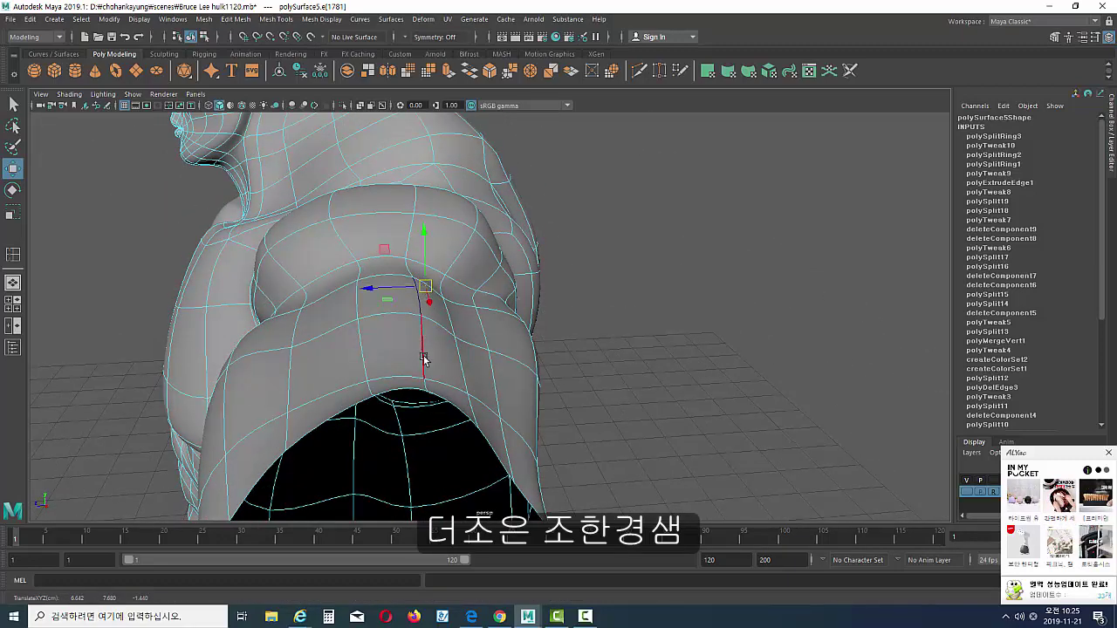
key(F9)
mouse_move(458, 395)
alt+mouse_down()
mouse_move(619, 399)
mouse_move(695, 425)
mouse_move(501, 357)
mouse_move(629, 352)
alt+mouse_up()
- Move an upper-arm vertex slightly upward as seen from the front
right_drag(428, 294, 698, 289)
click(698, 288)
mouse_move(698, 288)
alt+mouse_down()
mouse_move(498, 366)
mouse_move(671, 344)
mouse_move(595, 351)
mouse_move(568, 335)
alt+mouse_up()
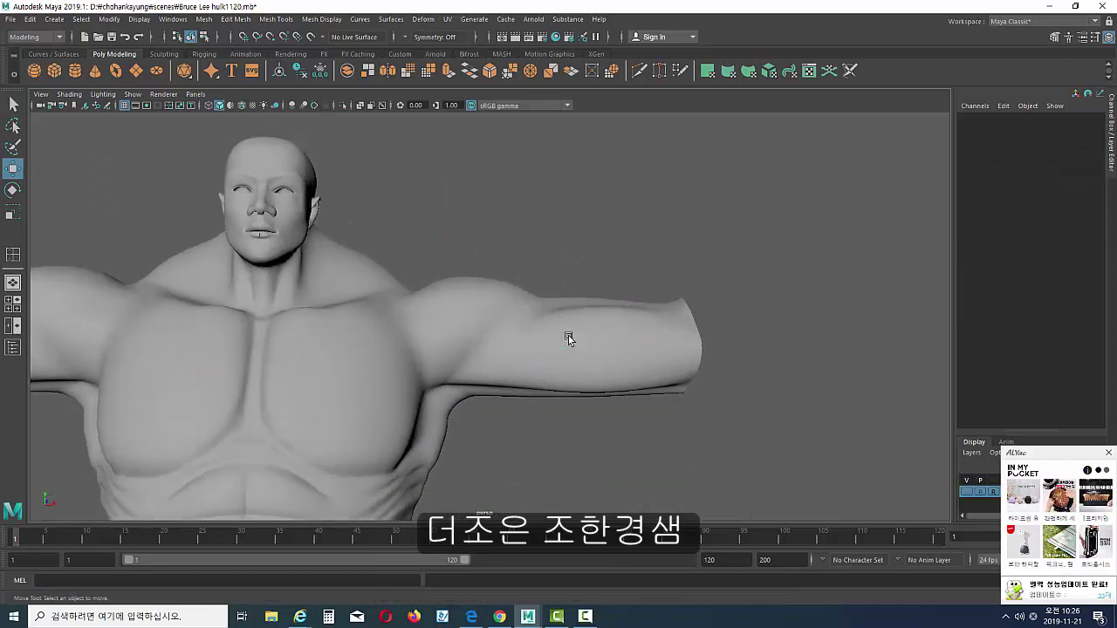
right_drag(568, 335, 523, 335)
click(505, 286)
drag(509, 287, 506, 279)
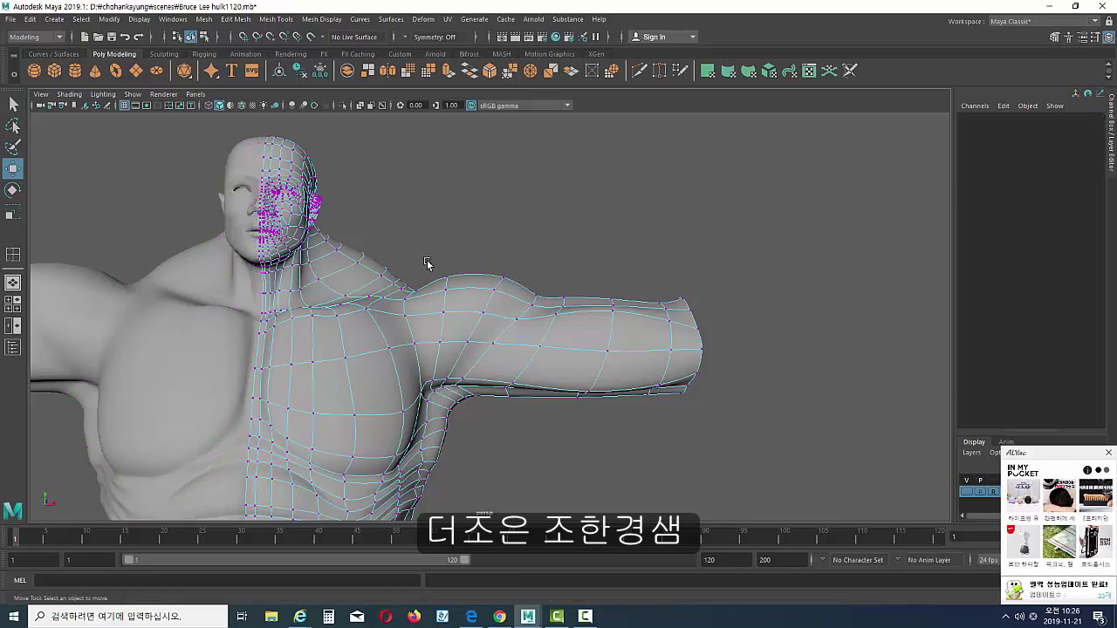
drag(431, 264, 456, 294)
click(437, 271)
- Return the mesh to object mode and zoom in on a front view of the torso
click(507, 248)
mouse_move(506, 249)
alt+mouse_down()
mouse_move(543, 361)
mouse_move(654, 424)
alt+mouse_up()
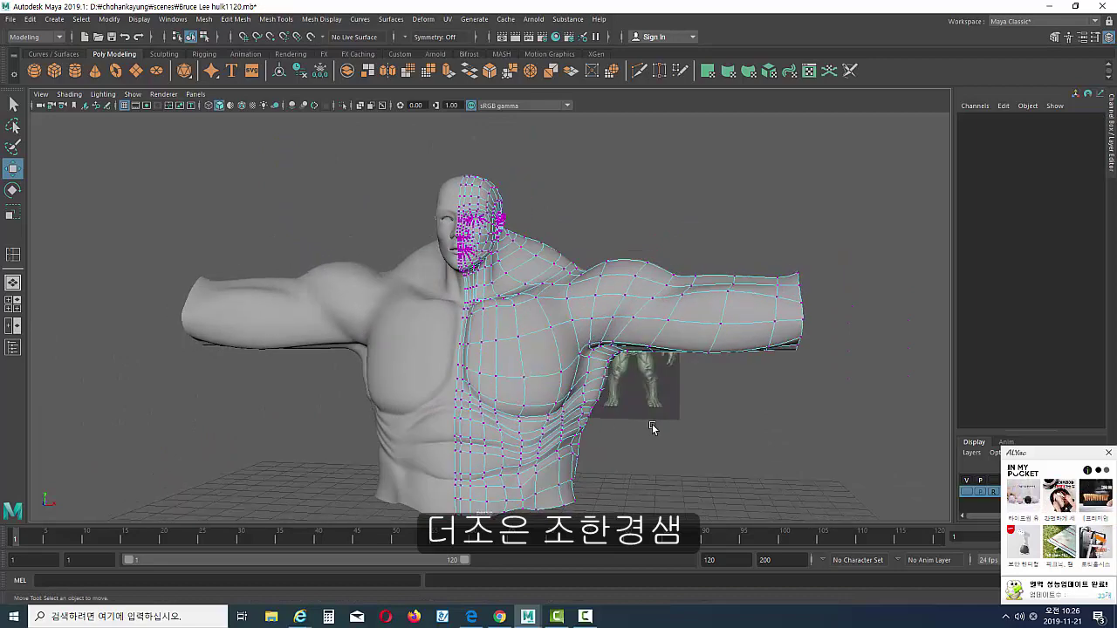
right_drag(587, 296, 635, 361)
click(653, 279)
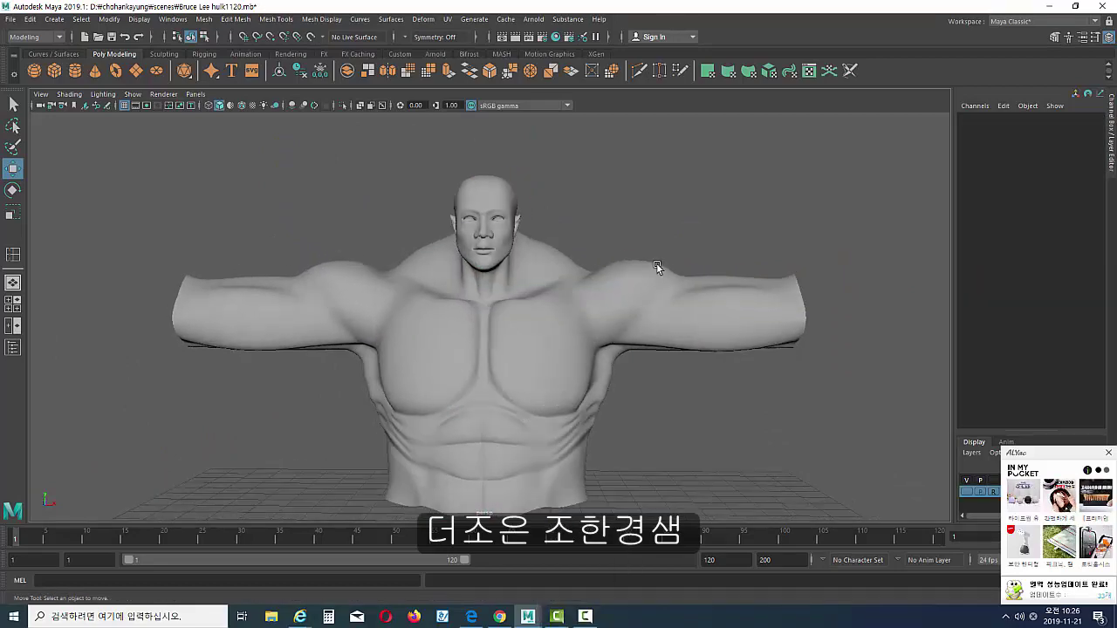
scroll(582, 353, up, 4)
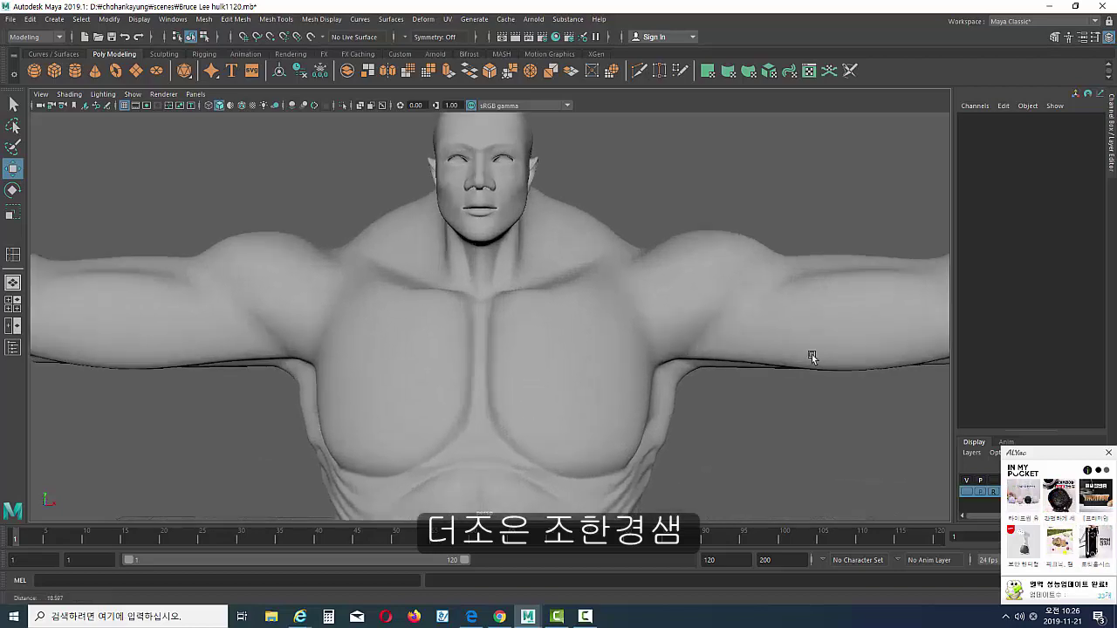
scroll(594, 375, up, 4)
- In vertex mode, move the armpit vertex up and right toward the chest
click(622, 388)
alt+drag(622, 388, 580, 389)
key(F8)
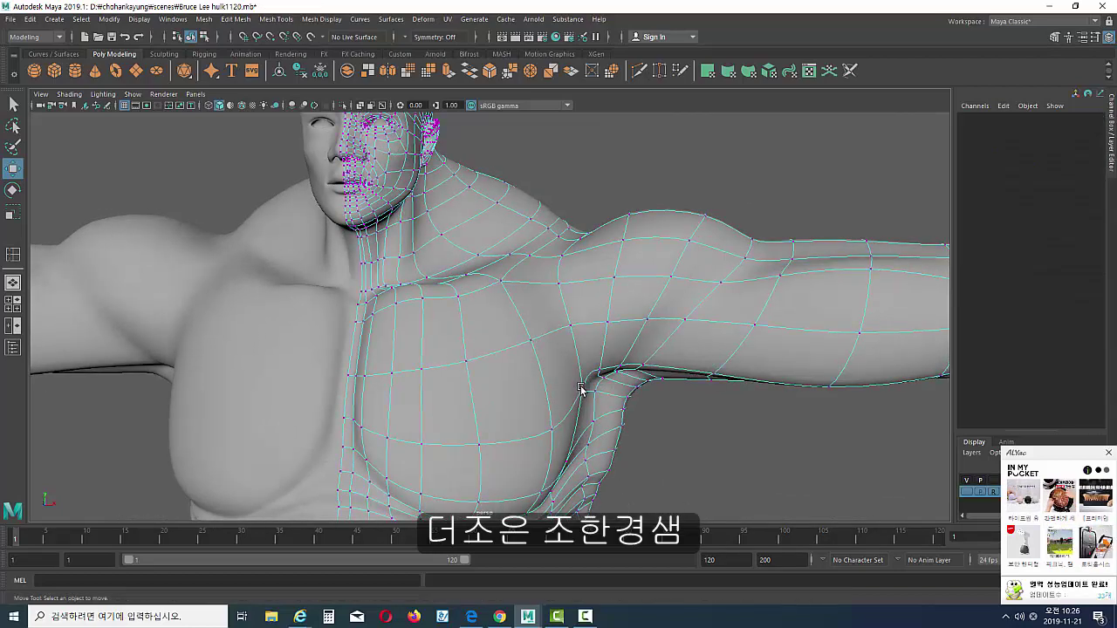
click(585, 385)
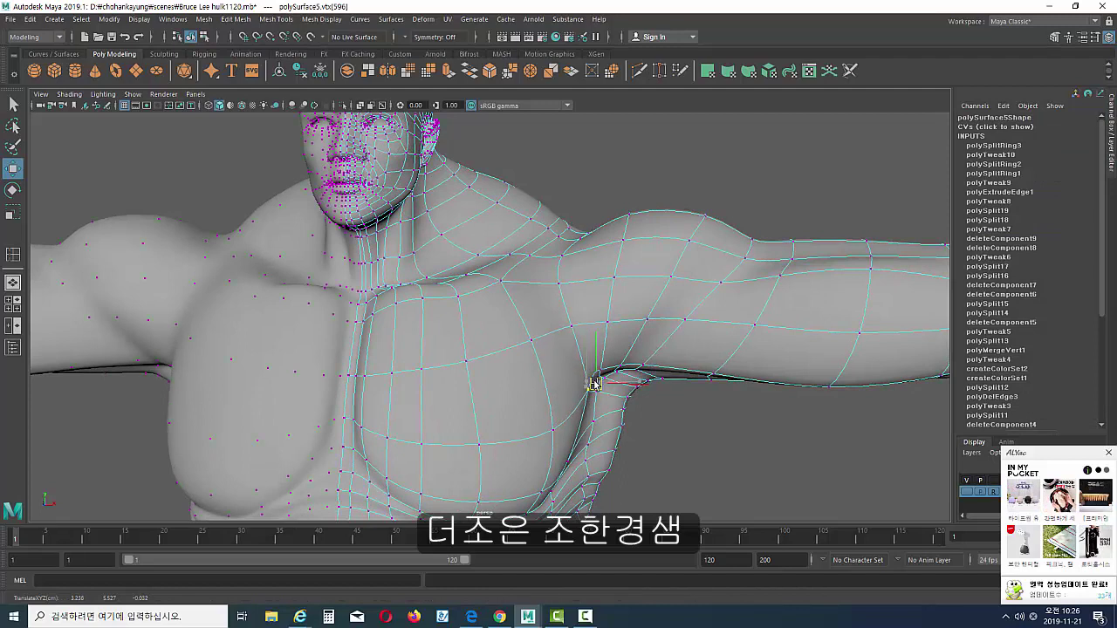
drag(600, 375, 607, 371)
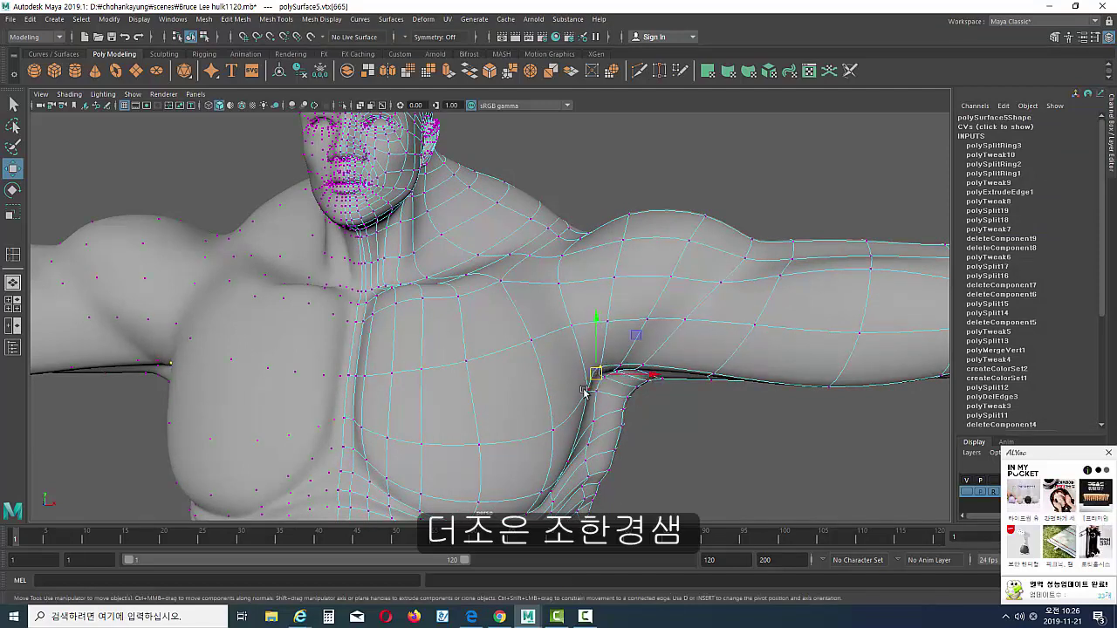
click(592, 387)
- Back in object mode, orbit around the chest and arm, checking faces on arm and forearm
alt+drag(547, 364, 707, 370)
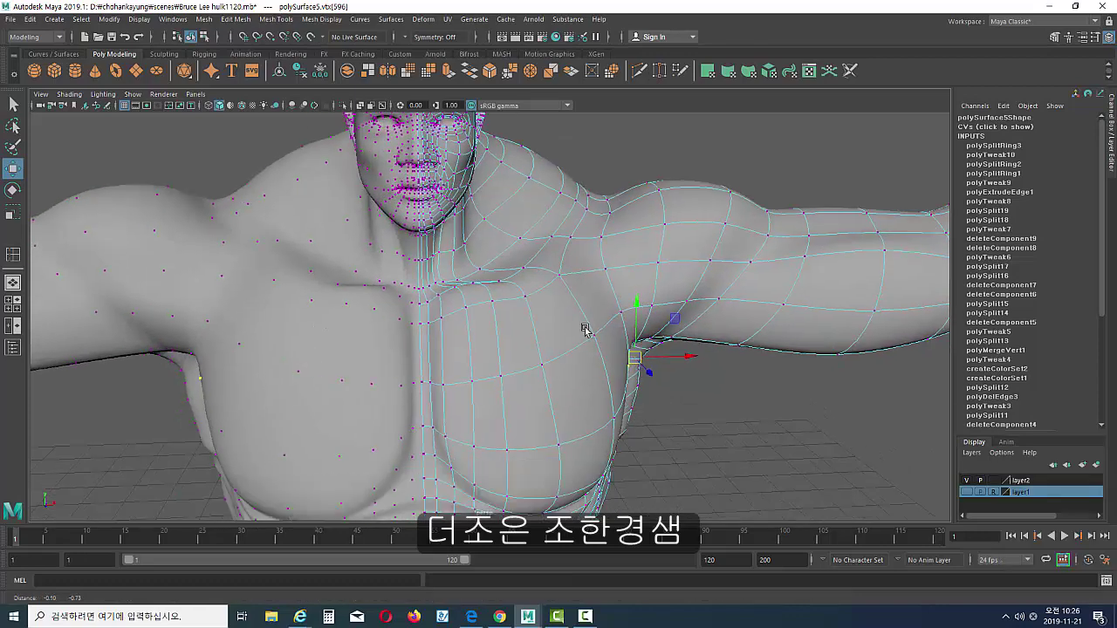
right_drag(598, 294, 542, 312)
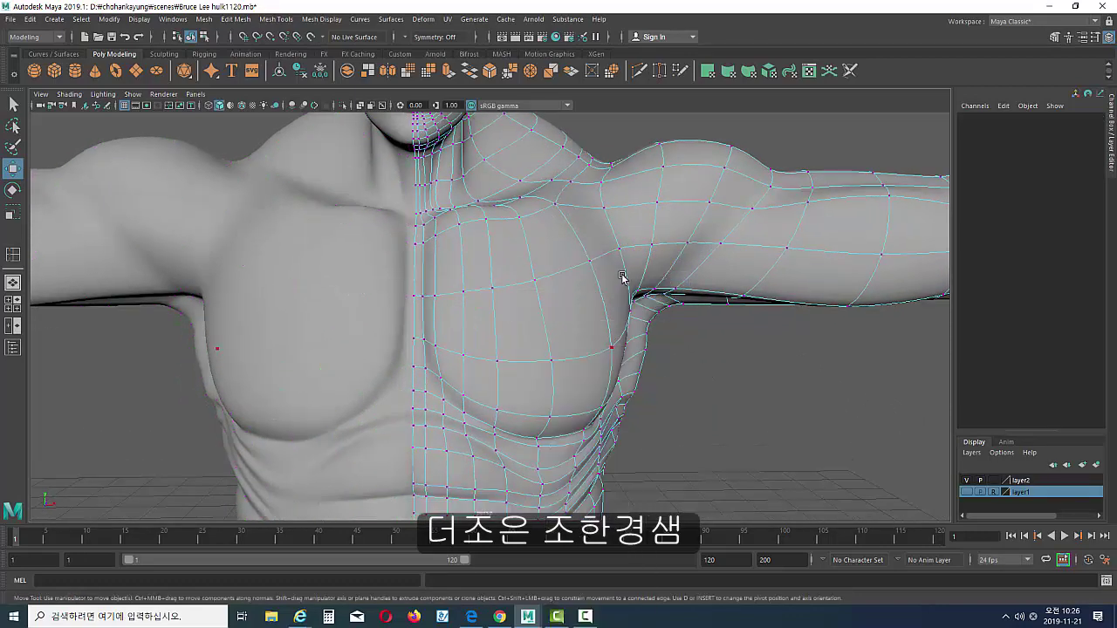
mouse_move(655, 340)
alt+mouse_down()
mouse_move(561, 335)
mouse_move(511, 240)
mouse_move(446, 265)
mouse_move(429, 307)
mouse_move(402, 305)
mouse_move(398, 316)
mouse_move(359, 301)
mouse_move(749, 334)
alt+mouse_up()
click(447, 263)
click(407, 297)
click(749, 334)
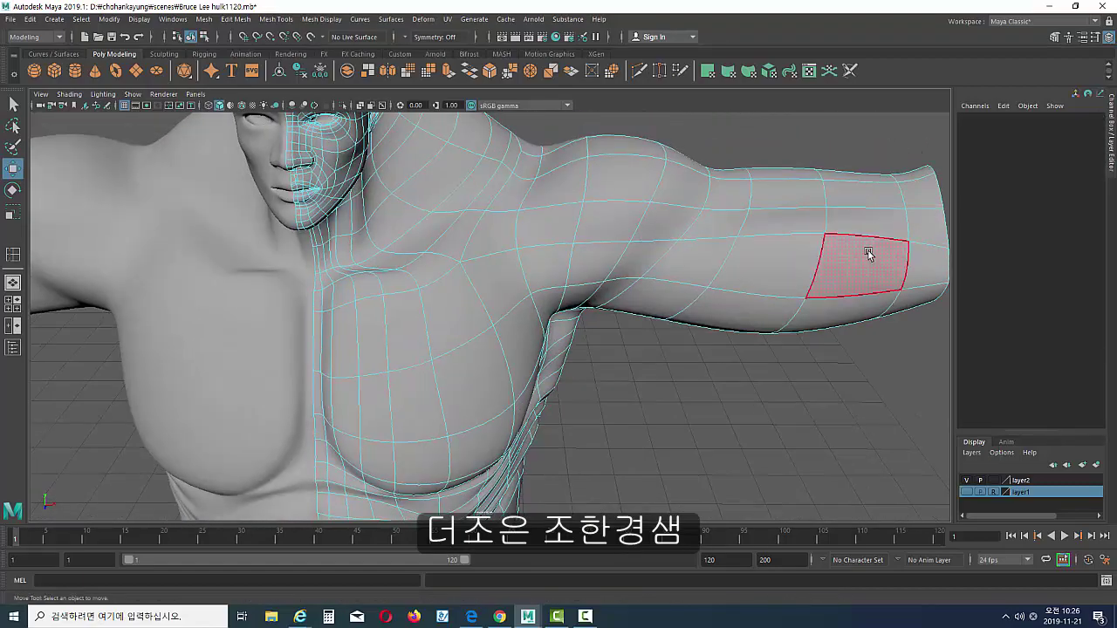
click(868, 254)
alt+drag(868, 254, 723, 342)
mouse_move(635, 324)
alt+mouse_down()
mouse_move(620, 336)
mouse_move(628, 174)
mouse_move(553, 247)
mouse_move(393, 297)
mouse_move(678, 299)
mouse_move(632, 307)
mouse_move(616, 358)
mouse_move(537, 339)
mouse_move(643, 382)
mouse_move(635, 368)
alt+mouse_up()
click(643, 381)
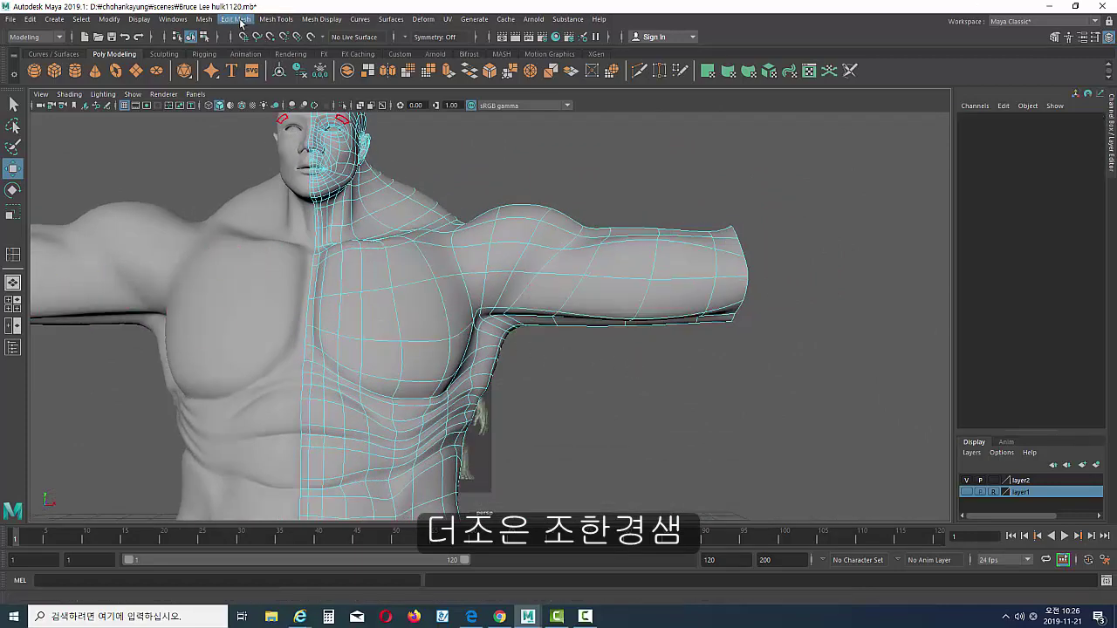
- Insert a horizontal edge loop across the chest and along the arm from the Mesh Tools menu
click(228, 20)
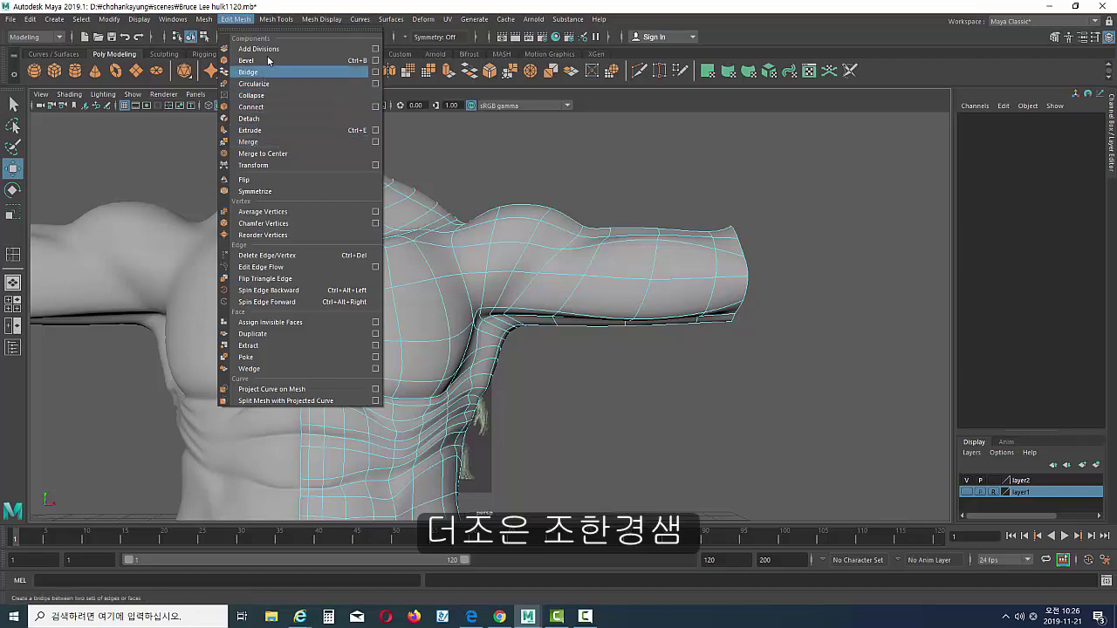
click(289, 109)
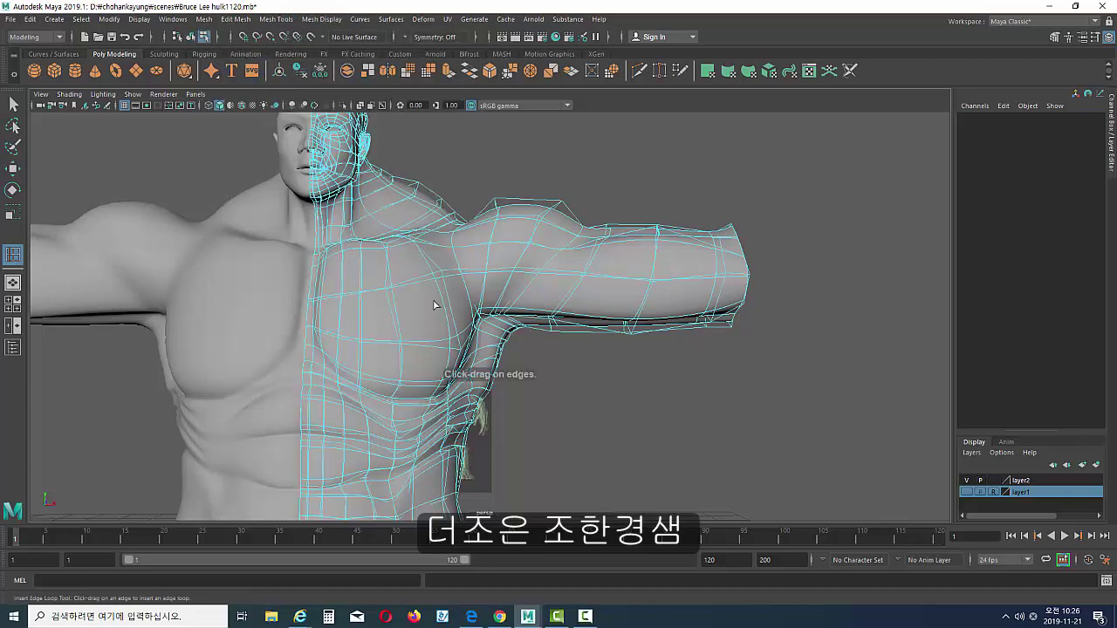
click(447, 306)
click(447, 305)
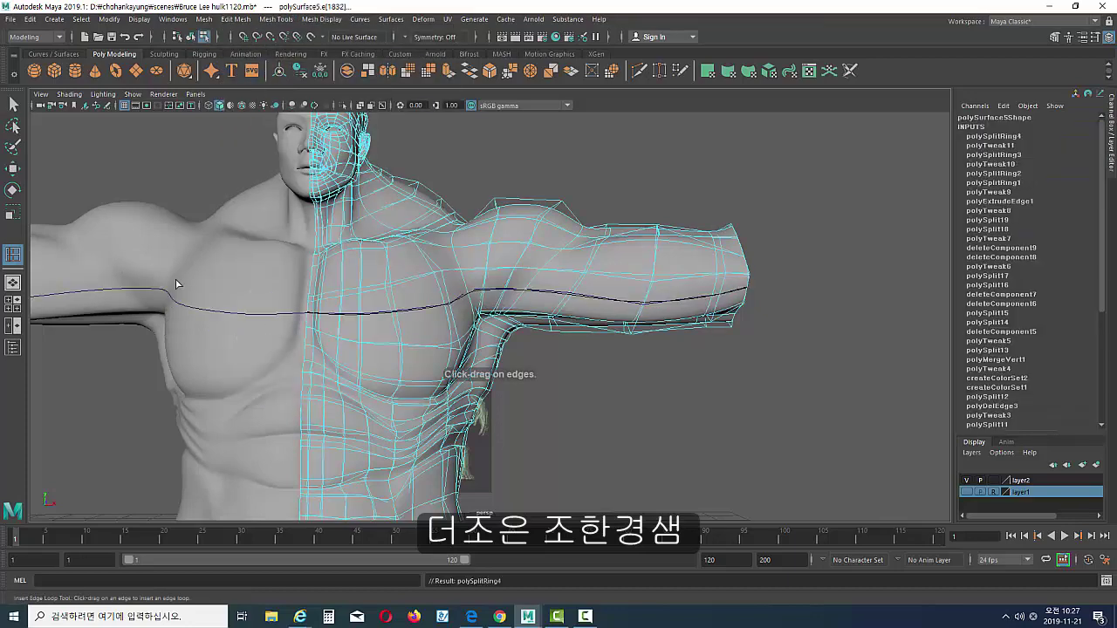
- Select the edge loop along the arm's underside and move it to reshape the arm
click(12, 167)
mouse_move(283, 239)
alt+mouse_down()
mouse_move(611, 332)
mouse_move(589, 338)
alt+mouse_up()
click(610, 331)
alt+right_drag(589, 337, 658, 340)
click(578, 340)
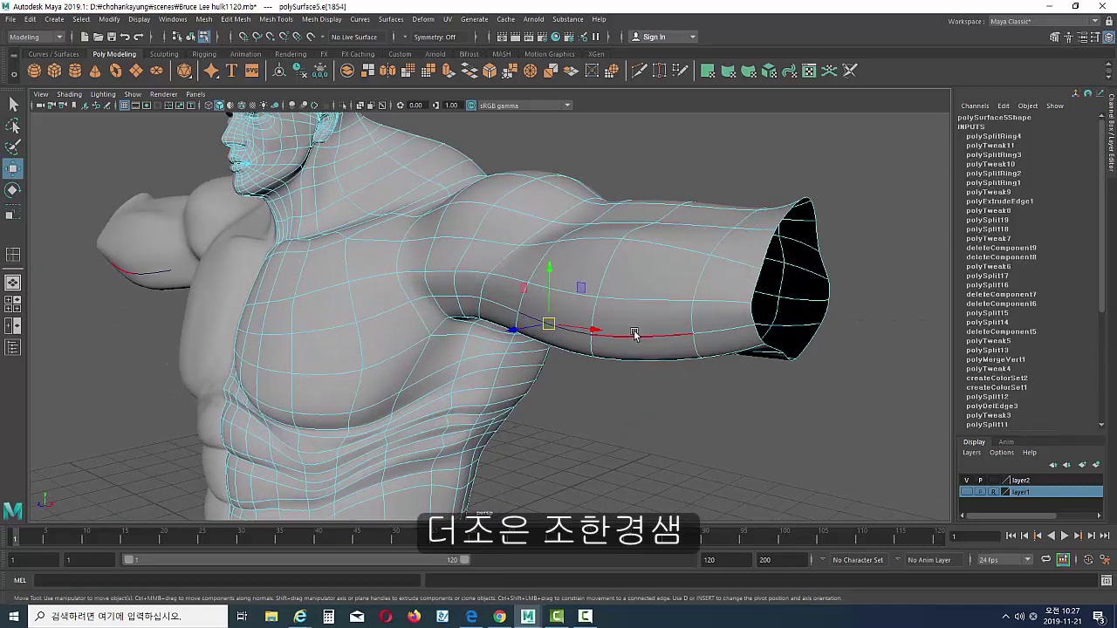
mouse_move(686, 340)
alt+mouse_down()
mouse_move(723, 354)
mouse_move(689, 384)
alt+mouse_up()
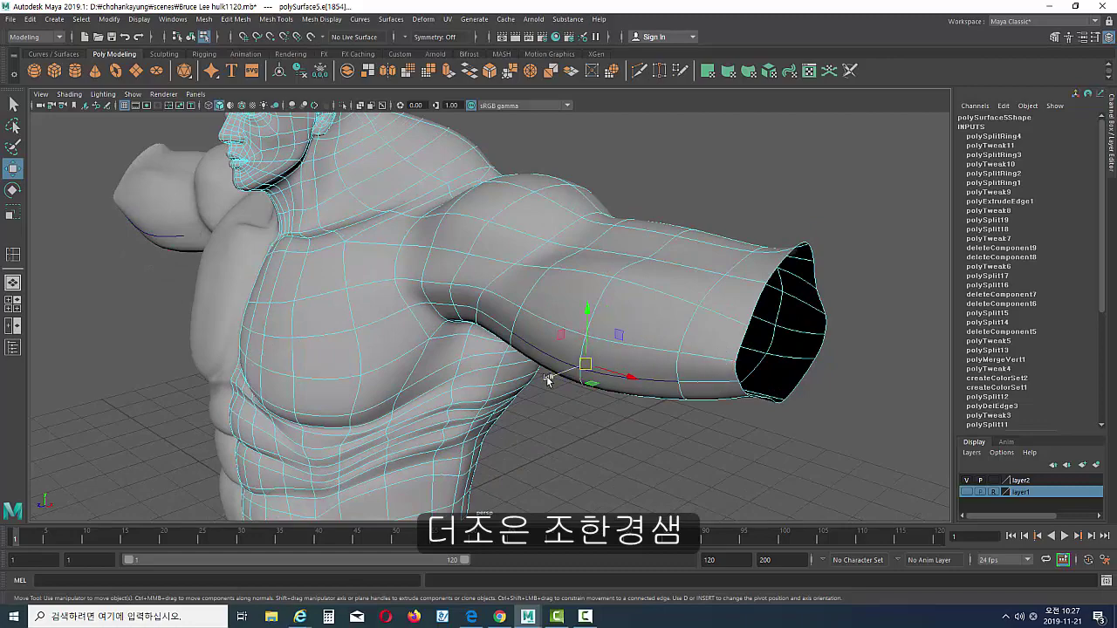
middle_drag(547, 380, 542, 380)
- Zoom in on the armpit and nudge the selected edges to pull in the crease
alt+drag(541, 380, 728, 456)
alt+right_drag(728, 456, 916, 391)
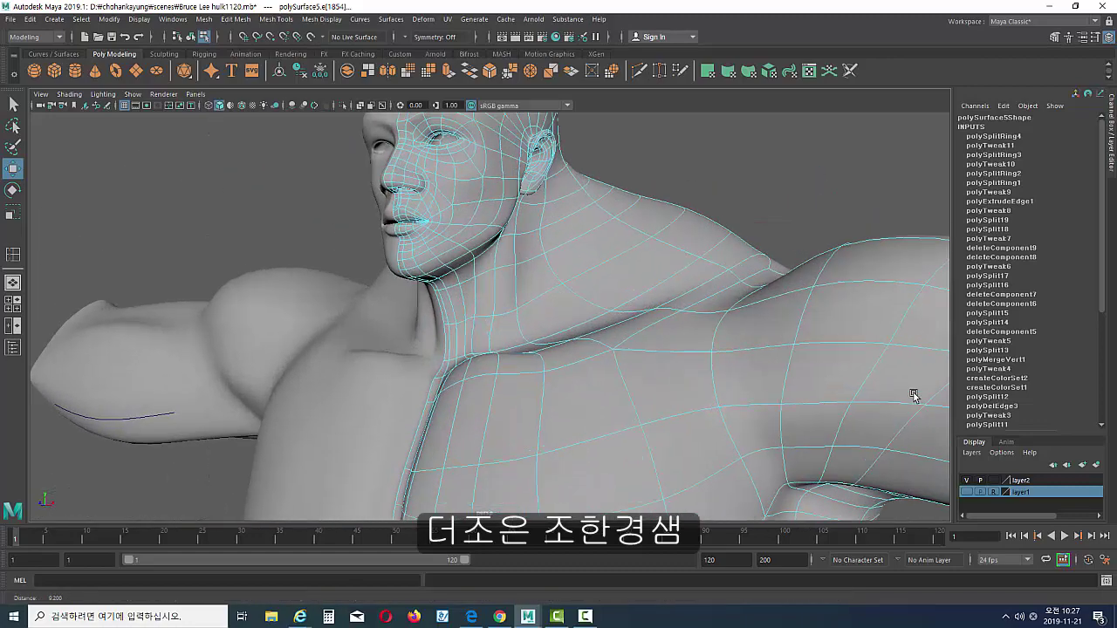
alt+middle_drag(915, 392, 643, 309)
scroll(623, 309, up, 2)
mouse_move(620, 333)
alt+mouse_down()
mouse_move(603, 345)
mouse_move(611, 354)
alt+mouse_up()
middle_drag(611, 353, 615, 359)
- Orbit around the arm, shoulder and chest to review the smoother underside
mouse_move(615, 359)
alt+mouse_down()
mouse_move(586, 365)
mouse_move(601, 310)
mouse_move(533, 302)
mouse_move(449, 354)
alt+mouse_up()
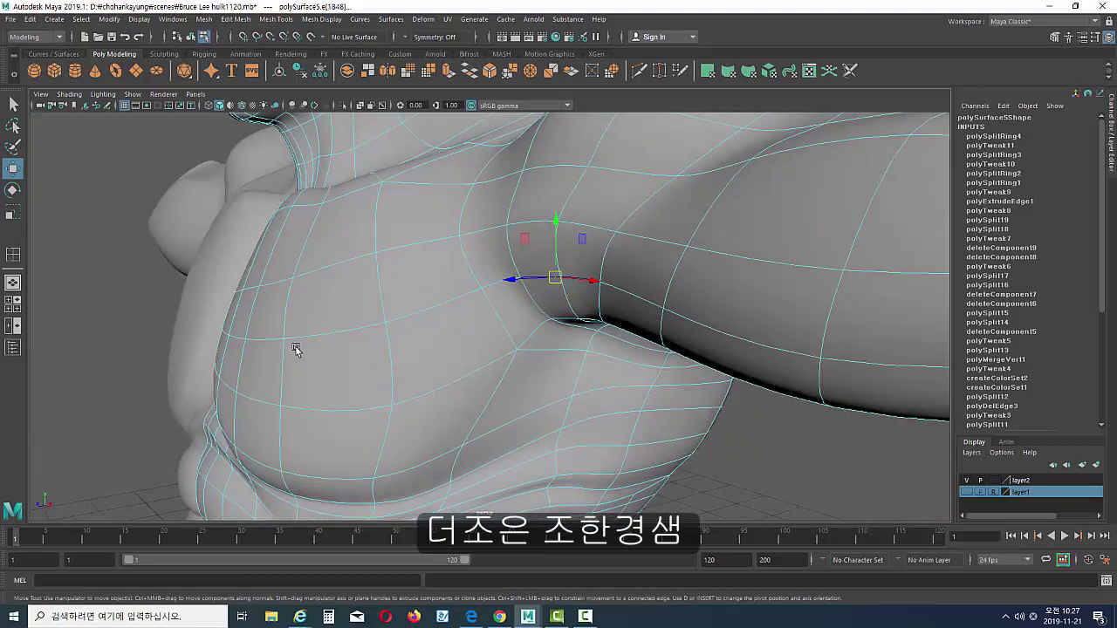
alt+drag(295, 349, 444, 319)
click(452, 324)
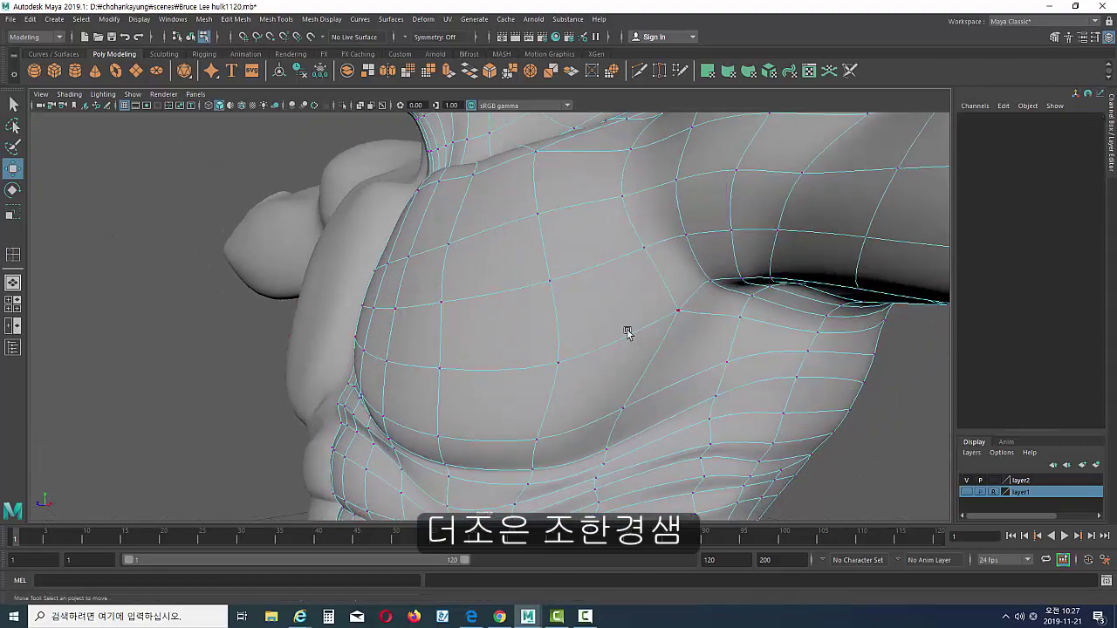
click(689, 260)
mouse_move(689, 259)
alt+mouse_down()
mouse_move(483, 315)
mouse_move(699, 367)
alt+mouse_up()
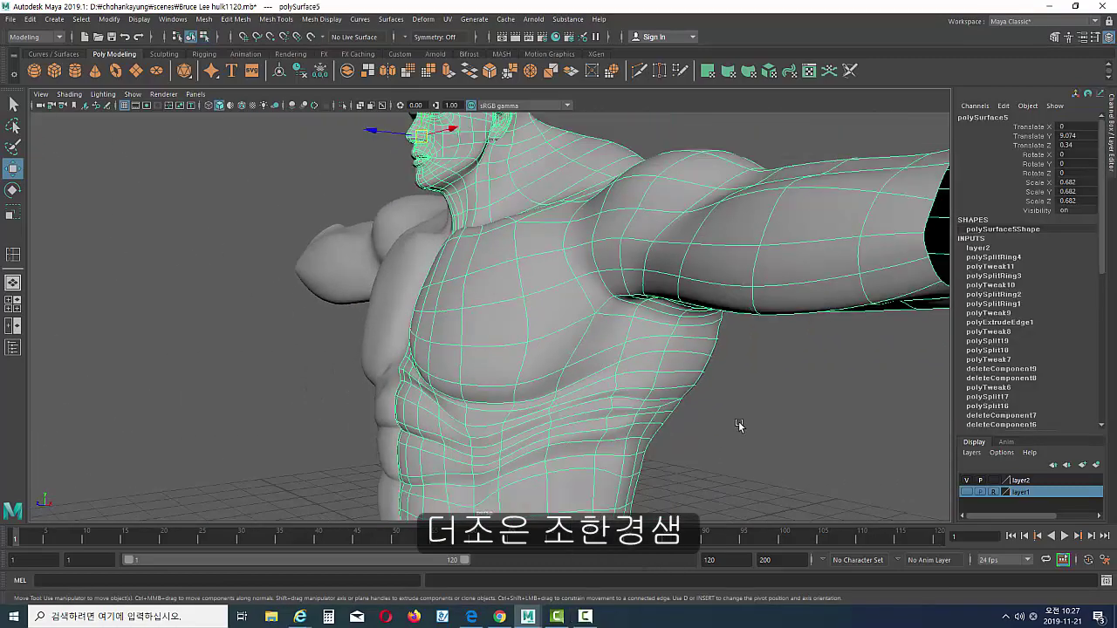
click(777, 395)
- In vertex mode, slide the underarm vertices sideways to smooth the armpit
mouse_move(778, 395)
alt+mouse_down()
mouse_move(741, 392)
mouse_move(815, 320)
mouse_move(640, 353)
alt+mouse_up()
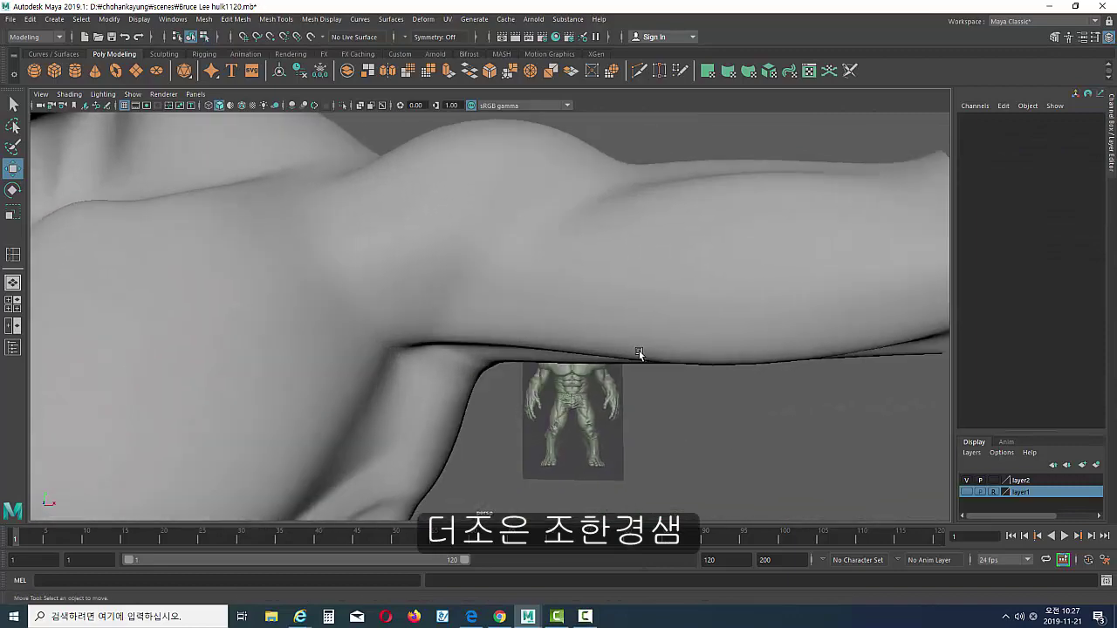
key(F9)
click(435, 346)
click(449, 344)
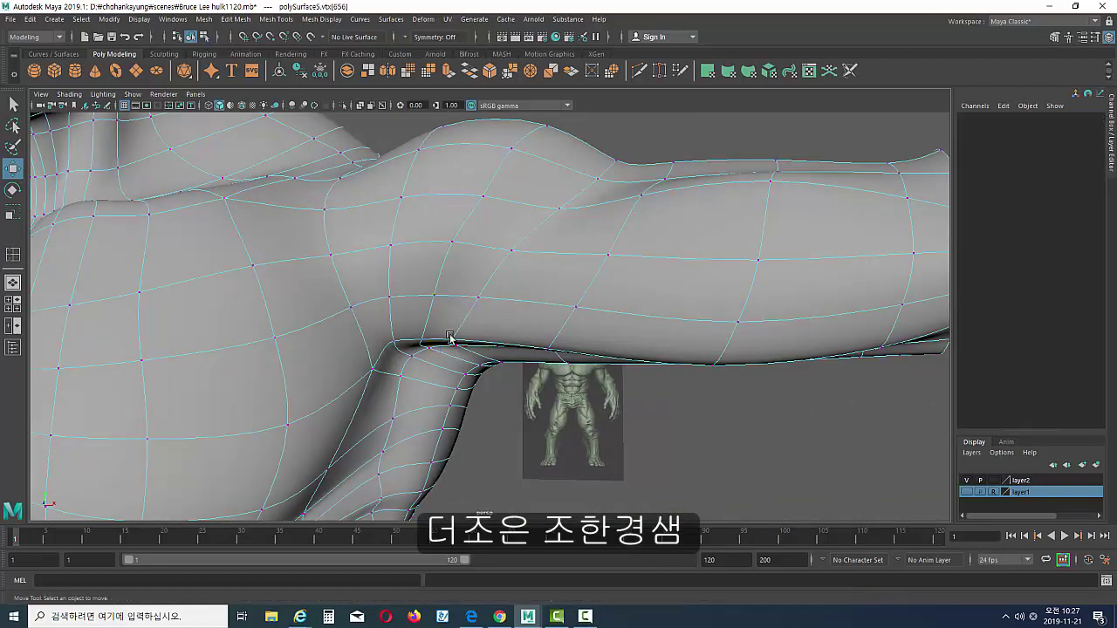
key(ctrl+z)
mouse_move(447, 349)
mouse_down()
mouse_move(442, 330)
mouse_move(418, 325)
mouse_up()
click(422, 339)
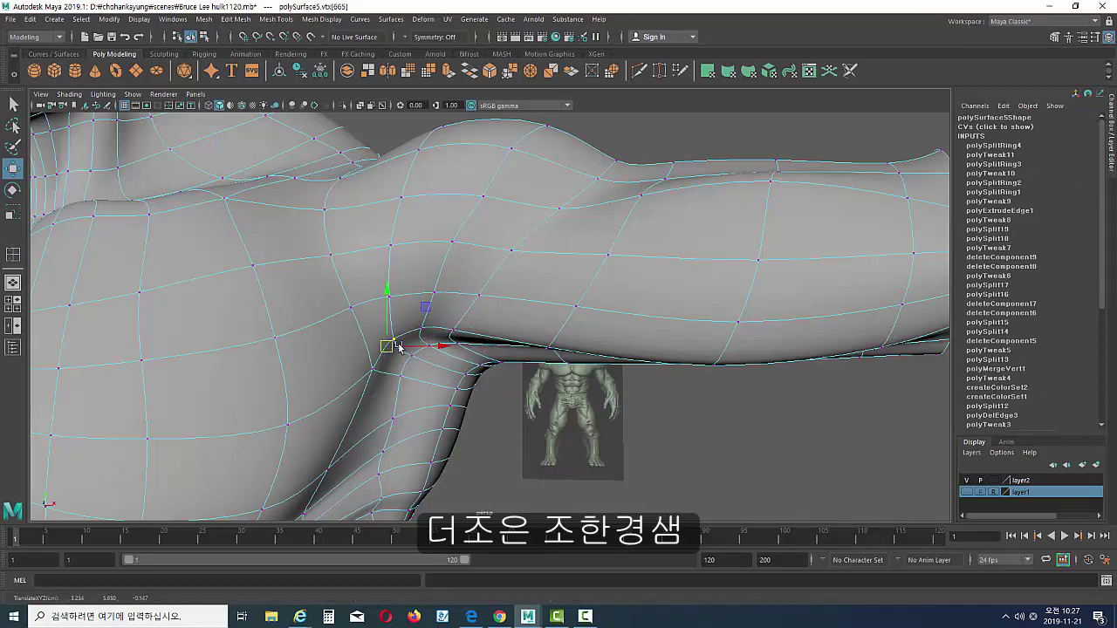
- Select and adjust the vertices on top of the shoulder, checking from several angles
mouse_move(397, 347)
alt+mouse_down()
mouse_move(561, 319)
mouse_move(568, 332)
mouse_move(672, 267)
mouse_move(641, 203)
alt+mouse_up()
click(672, 267)
click(653, 234)
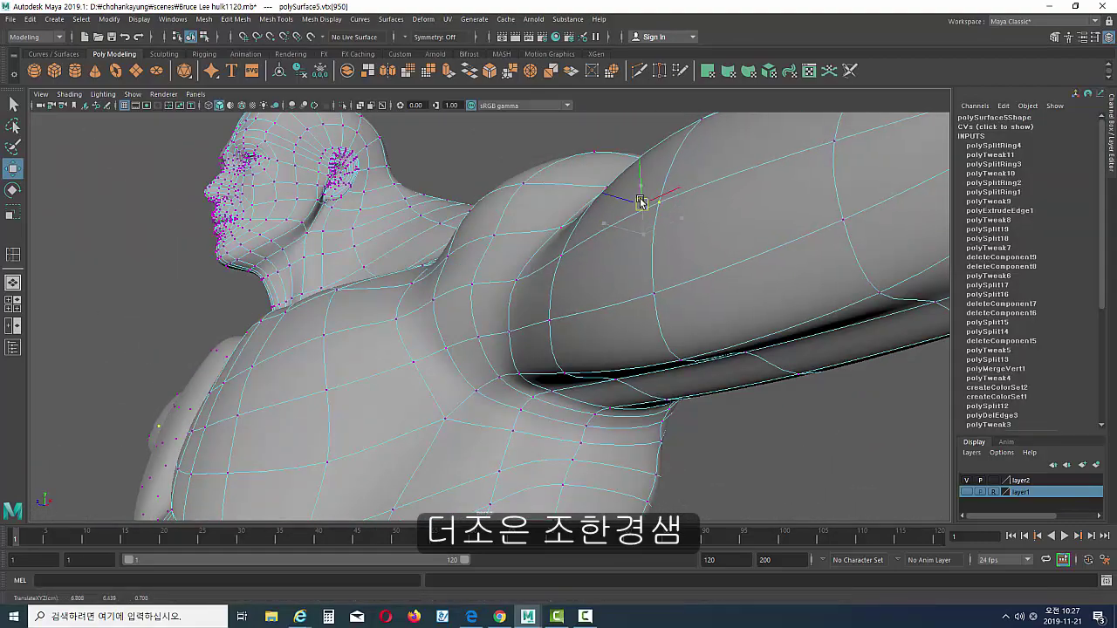
click(656, 293)
alt+drag(657, 292, 561, 326)
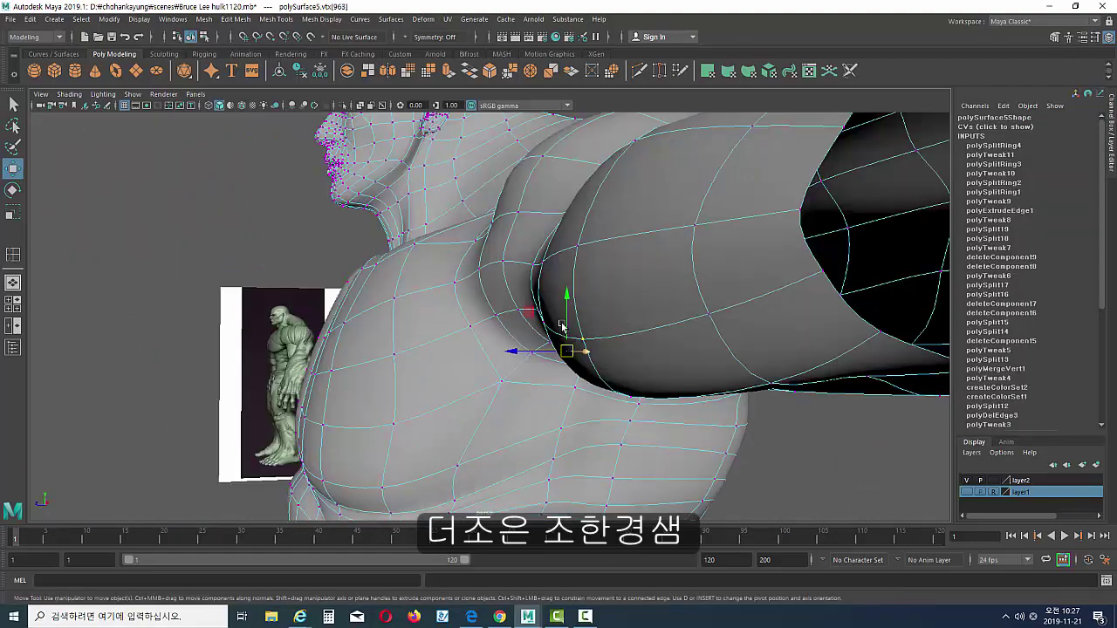
mouse_move(610, 353)
alt+mouse_down()
mouse_move(644, 256)
mouse_move(766, 413)
mouse_move(692, 311)
mouse_move(553, 311)
mouse_move(571, 314)
alt+mouse_up()
right_drag(574, 296, 615, 262)
- Return the torso mesh to Object Mode and review it in a wider view
mouse_move(616, 261)
alt+mouse_down()
mouse_move(731, 411)
mouse_move(666, 411)
mouse_move(690, 428)
mouse_move(444, 387)
mouse_move(677, 384)
mouse_move(599, 387)
mouse_move(666, 339)
alt+mouse_up()
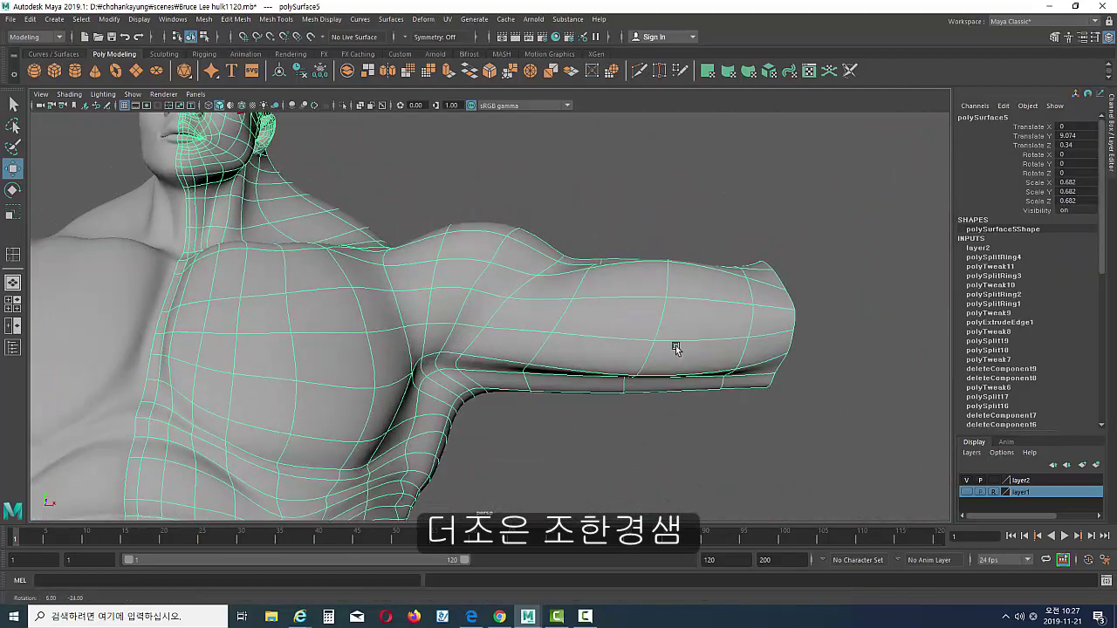
click(739, 331)
mouse_move(738, 331)
alt+mouse_down()
mouse_move(649, 318)
mouse_move(579, 339)
mouse_move(524, 334)
mouse_move(587, 323)
mouse_move(586, 337)
mouse_move(543, 344)
mouse_move(506, 369)
mouse_move(543, 369)
mouse_move(534, 378)
mouse_move(484, 358)
mouse_move(574, 317)
mouse_move(568, 474)
mouse_move(554, 399)
mouse_move(519, 379)
mouse_move(581, 401)
mouse_move(625, 279)
mouse_move(830, 337)
mouse_move(590, 384)
mouse_move(511, 378)
mouse_move(686, 346)
mouse_move(675, 346)
mouse_move(713, 379)
mouse_move(674, 376)
mouse_move(677, 386)
mouse_move(742, 331)
mouse_move(731, 330)
alt+mouse_up()
click(650, 318)
click(830, 337)
- In the front orthographic view, select the vertices at the arm's end
key(space)
drag(515, 327, 576, 386)
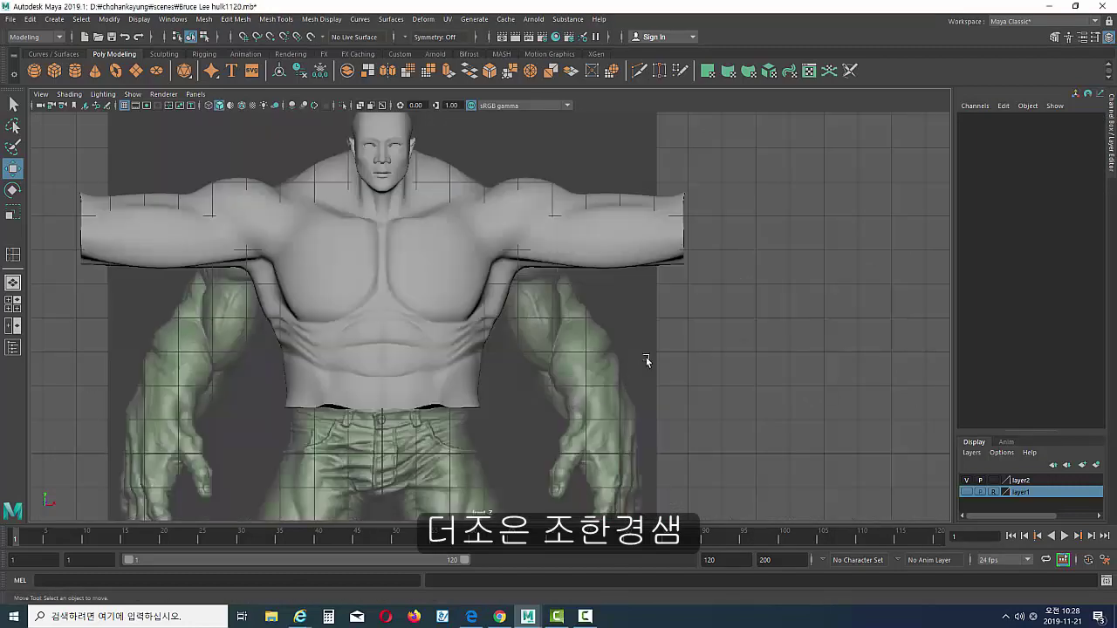
scroll(661, 231, up, 4)
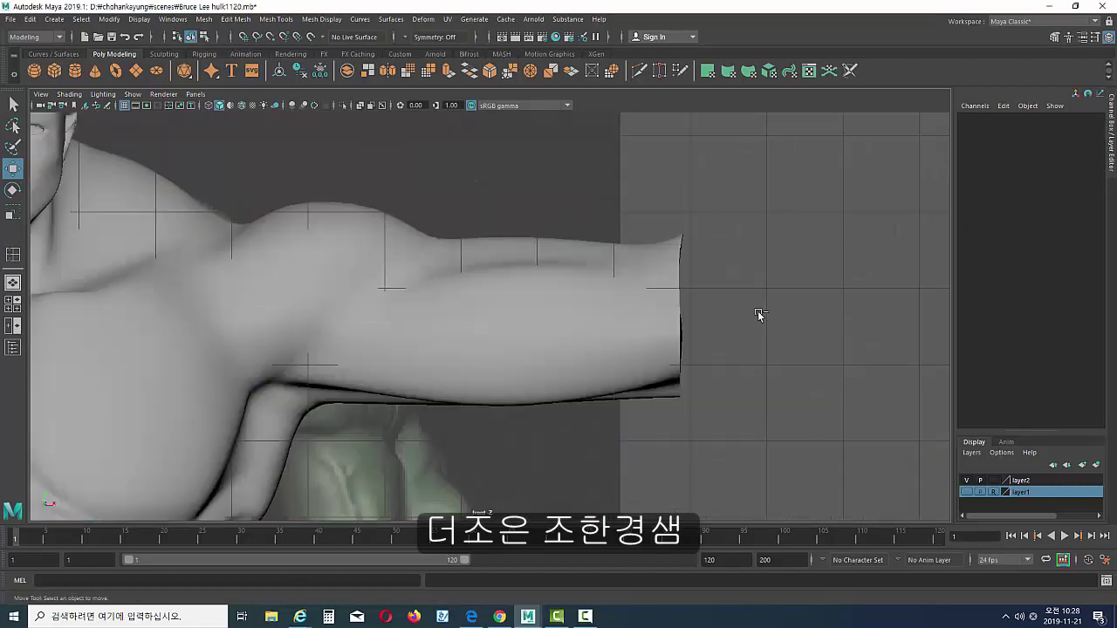
click(611, 339)
alt+middle_drag(782, 231, 867, 185)
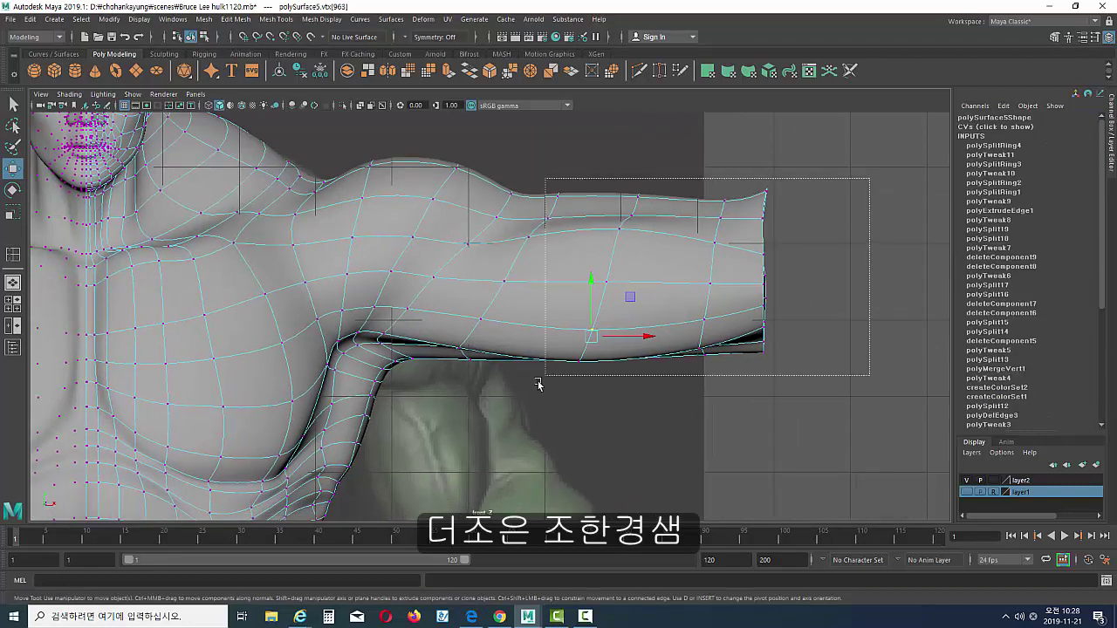
alt+middle_drag(613, 403, 621, 399)
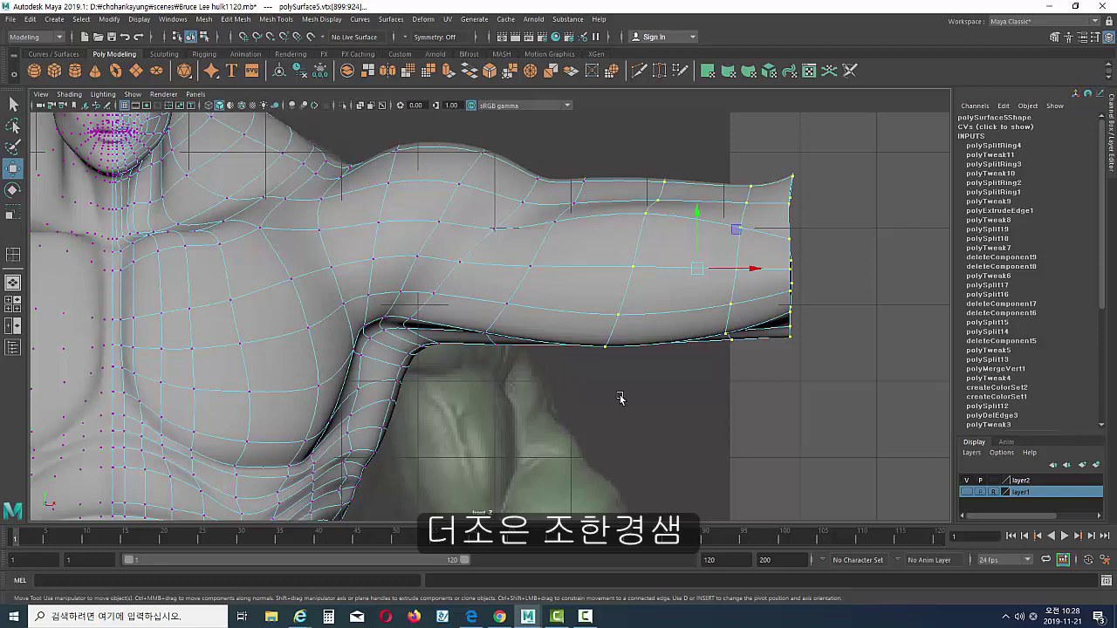
- In wireframe, move the arm-end vertices along X to match the reference, then restore shaded Object Mode
key(4)
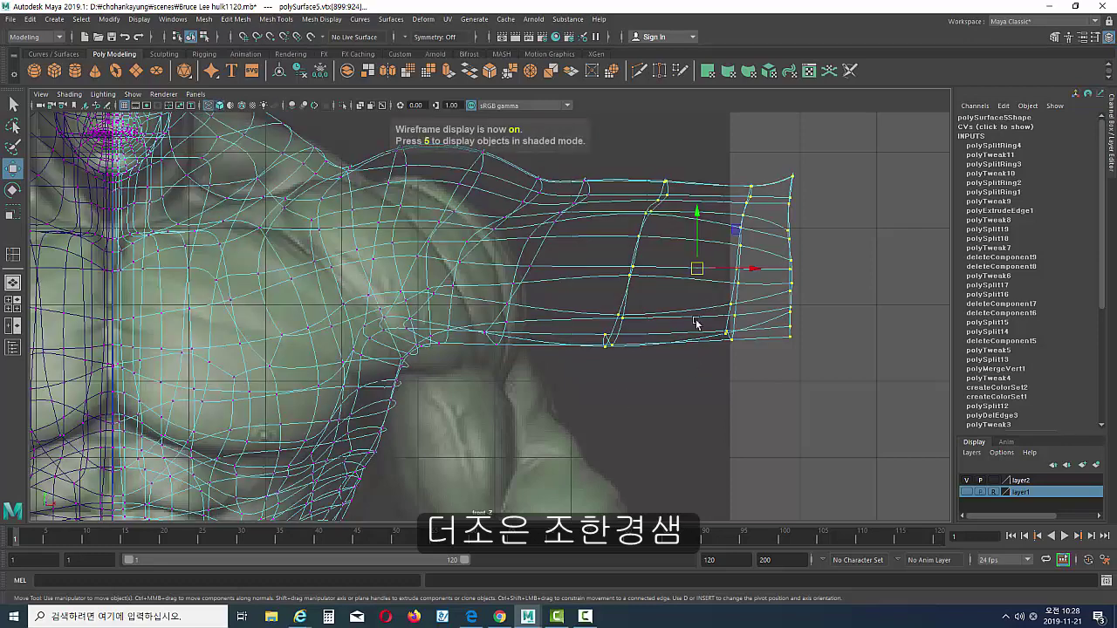
drag(753, 274, 741, 274)
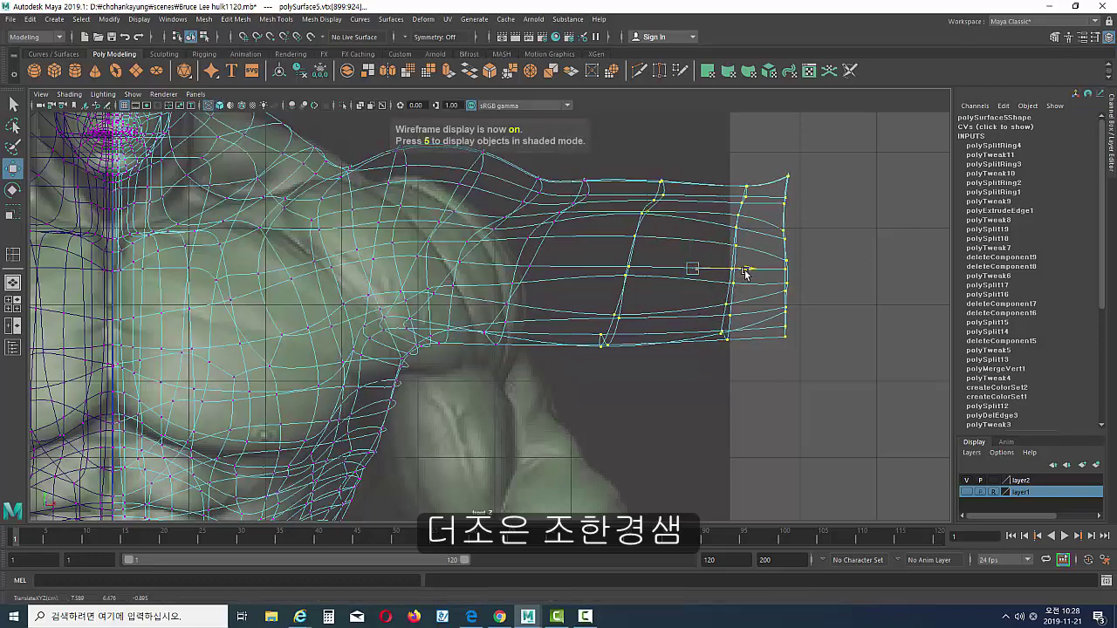
click(836, 253)
scroll(611, 331, down, 3)
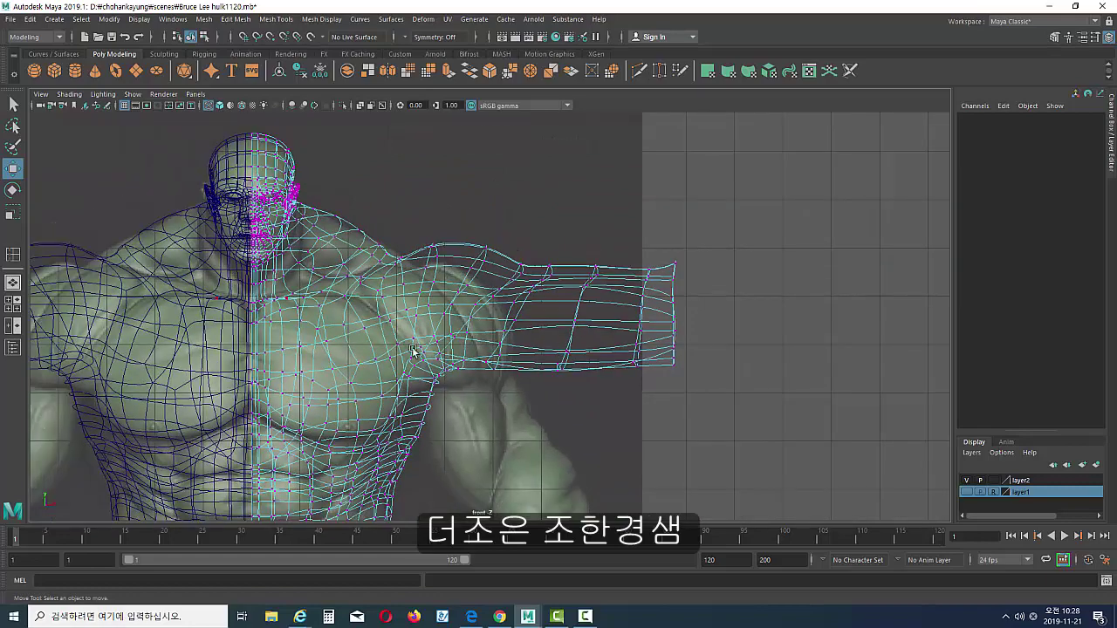
alt+middle_drag(487, 377, 497, 363)
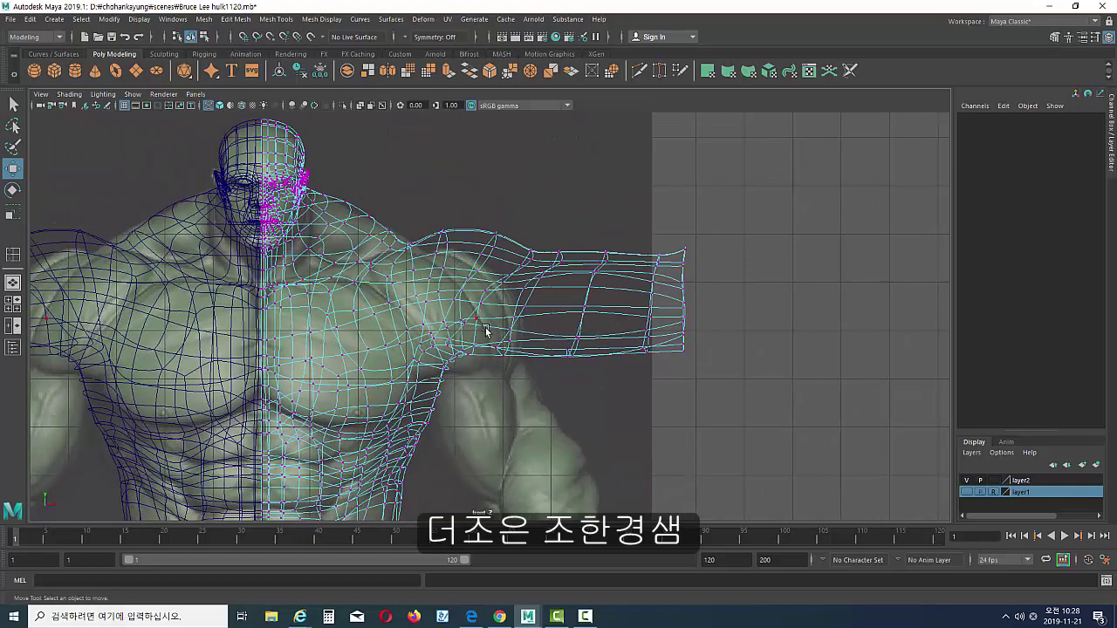
key(5)
right_drag(592, 305, 725, 244)
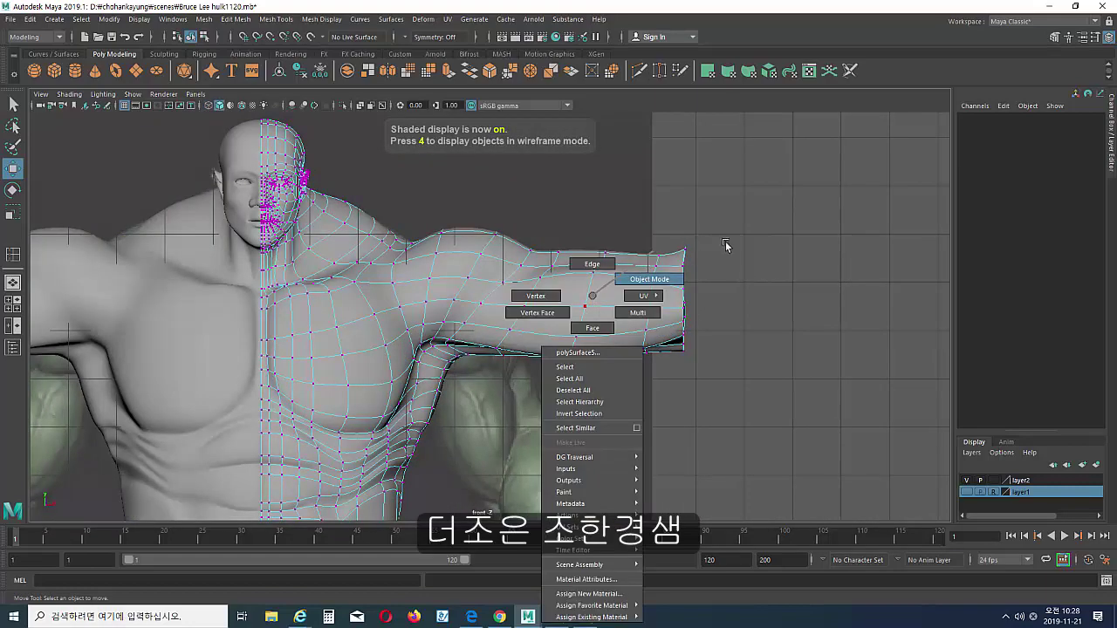